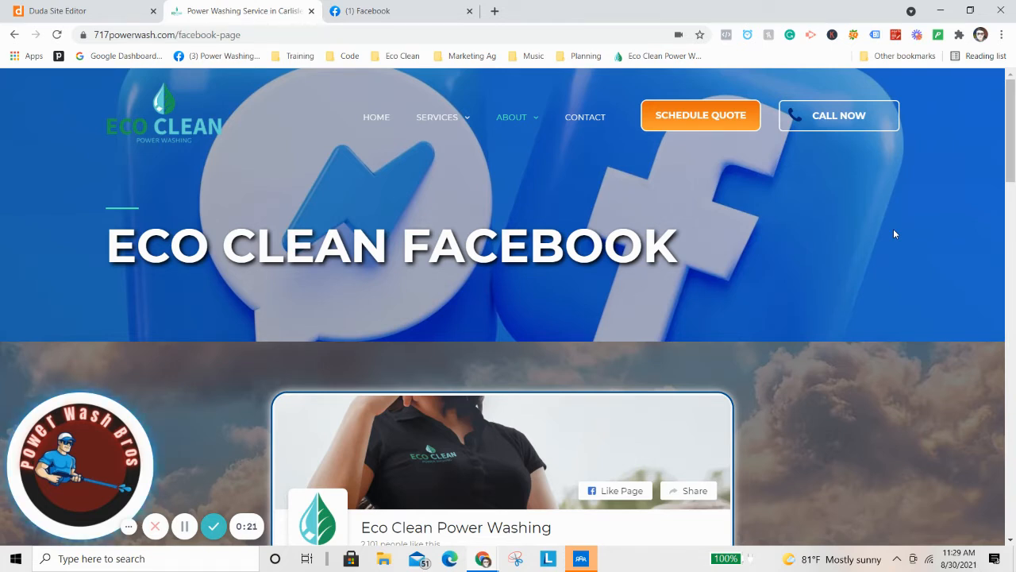
Examine the Eco Clean website's Facebook page, including its banner and the embedded feed of Eco Clean Power Washing posts
scroll(850, 235, "down", 4)
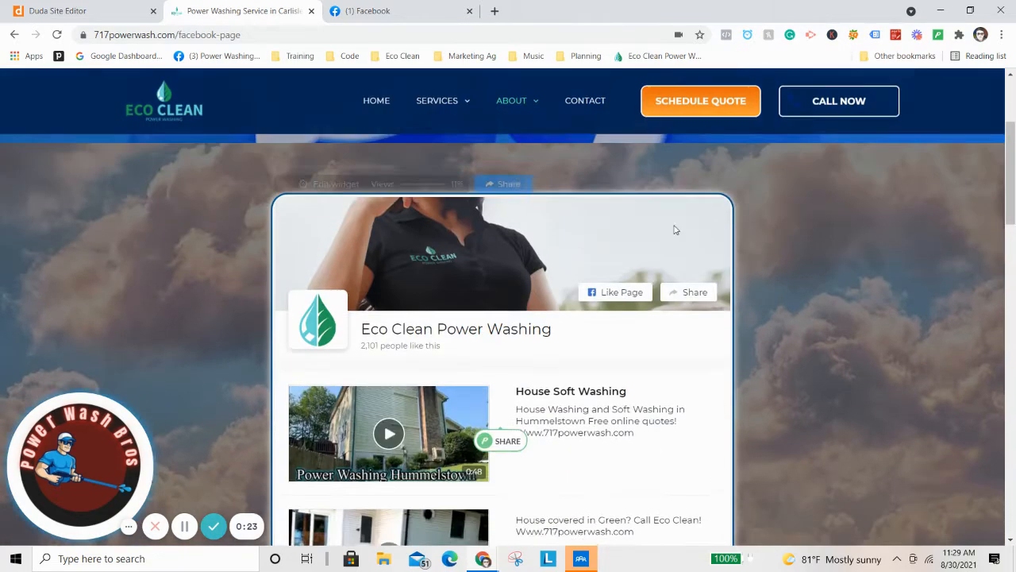
scroll(639, 332, "down", 5)
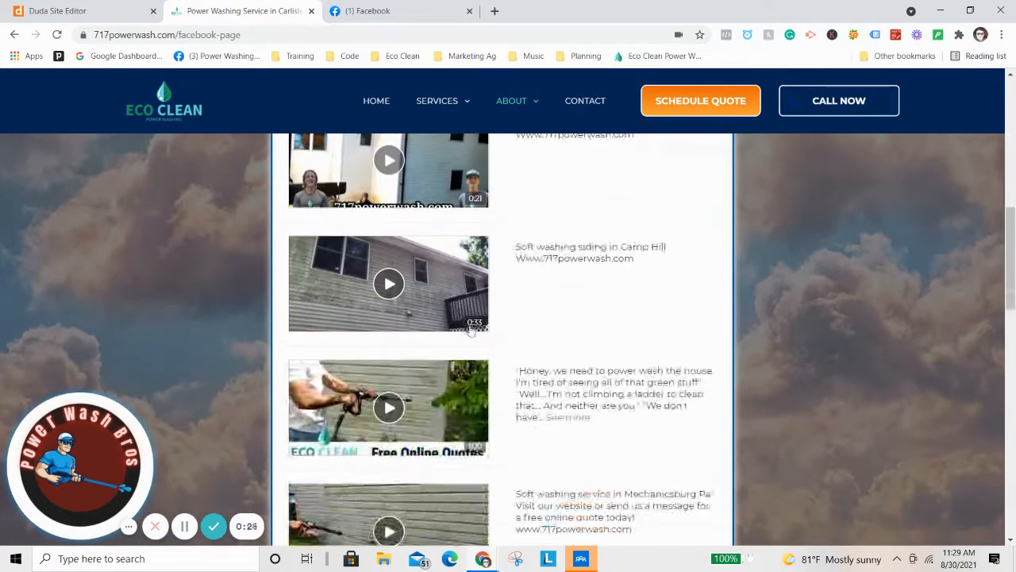
scroll(571, 373, "up", 8)
scroll(551, 357, "down", 1)
scroll(552, 357, "down", 10)
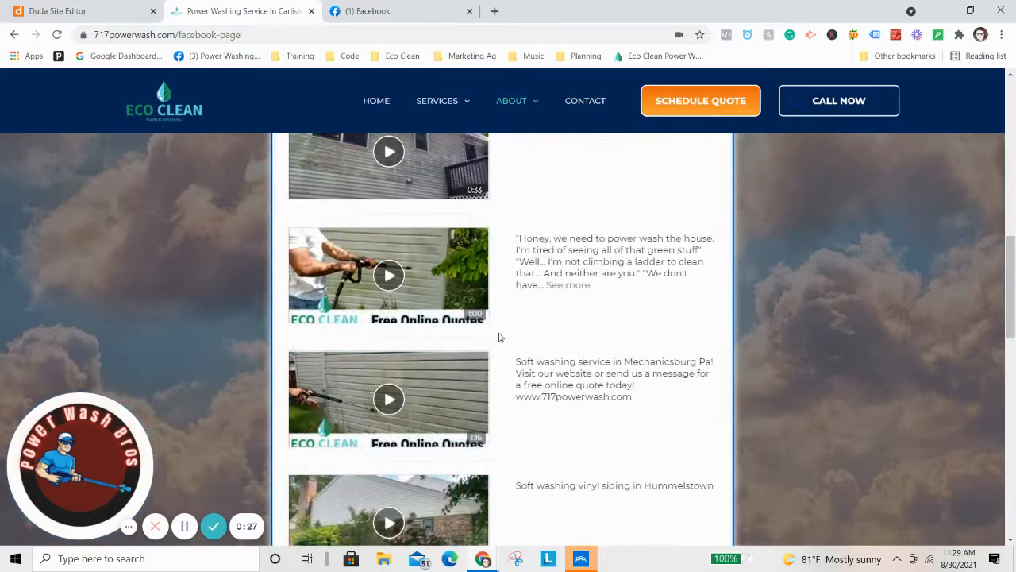
scroll(546, 390, "up", 15)
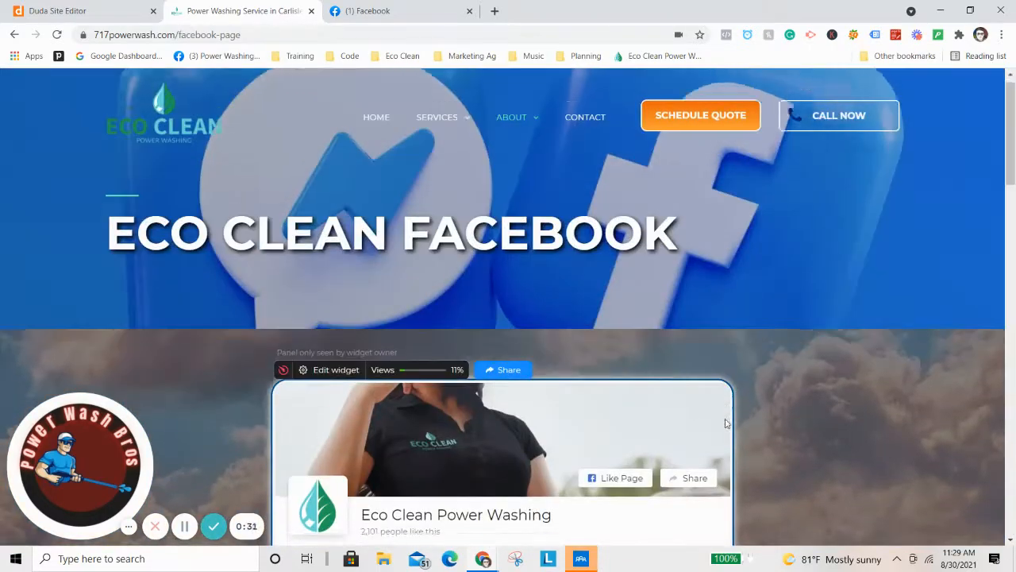
scroll(724, 420, "down", 4)
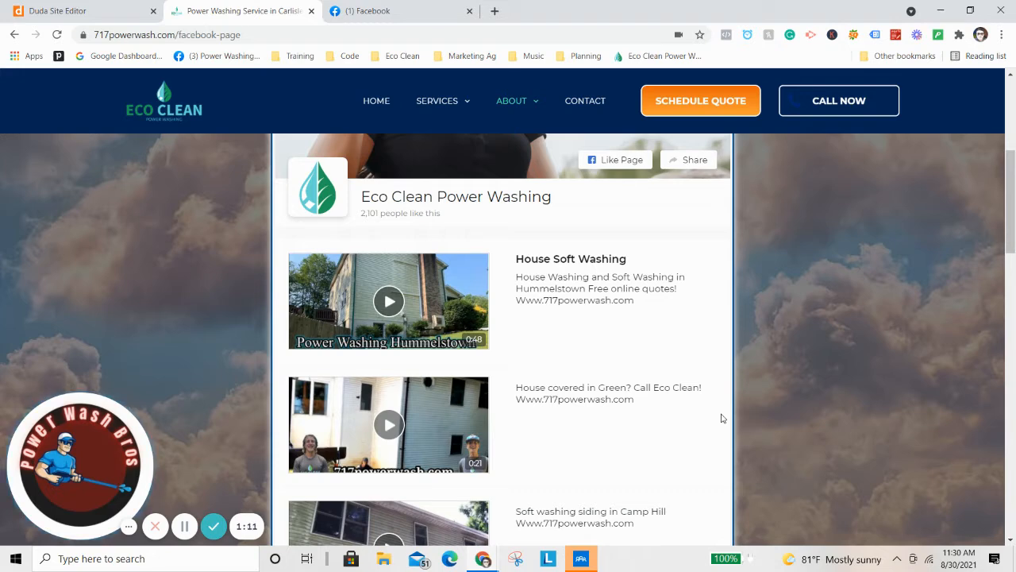
scroll(722, 418, "up", 4)
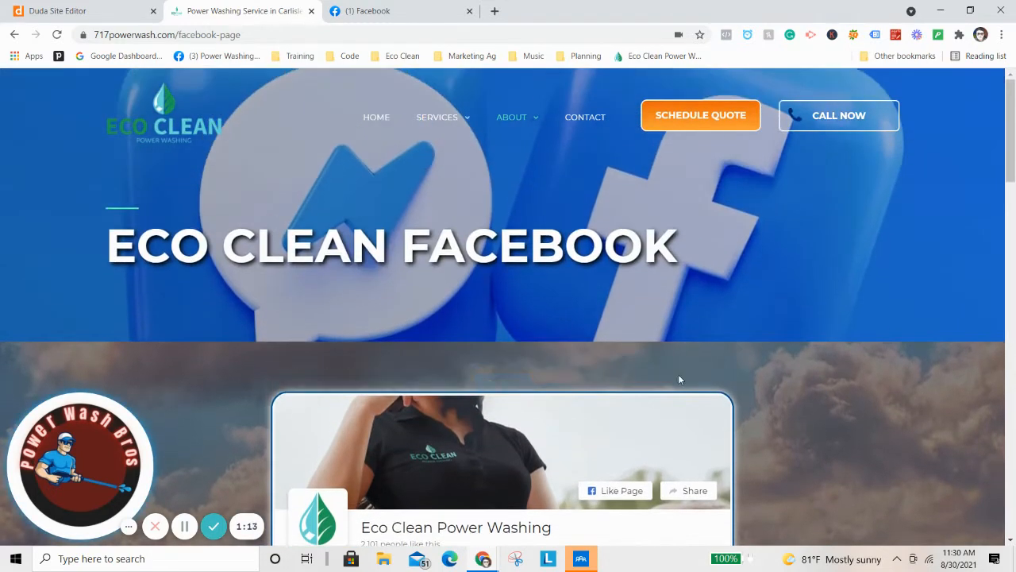
scroll(680, 379, "down", 2)
scroll(682, 379, "down", 1)
scroll(694, 381, "up", 3)
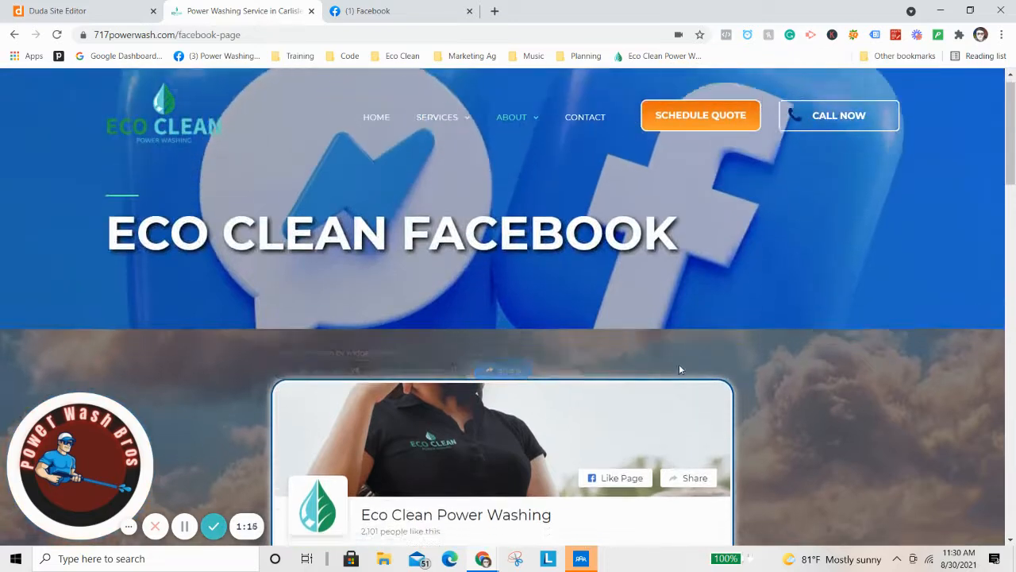
scroll(681, 368, "down", 2)
scroll(709, 364, "down", 2)
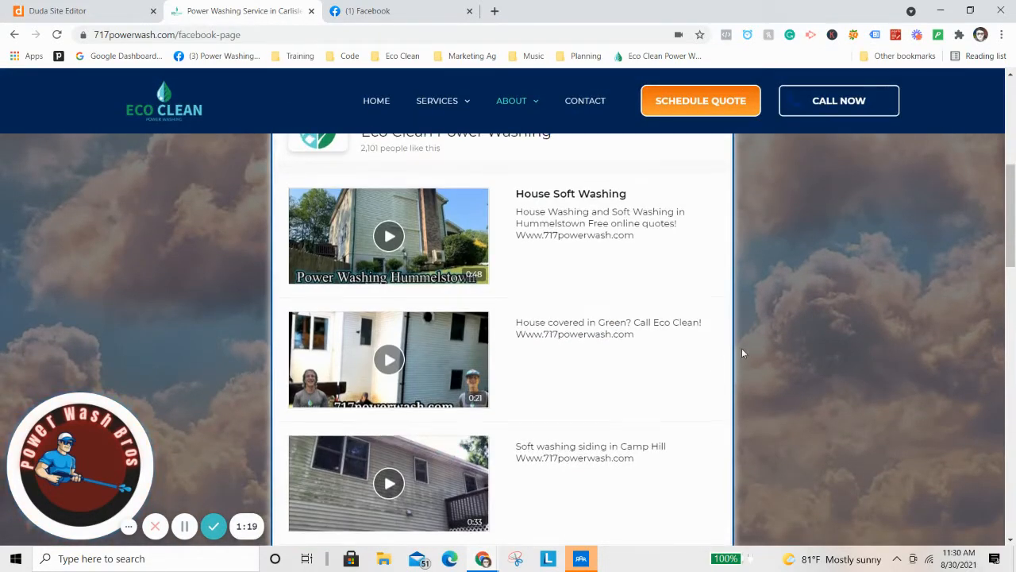
scroll(741, 348, "up", 4)
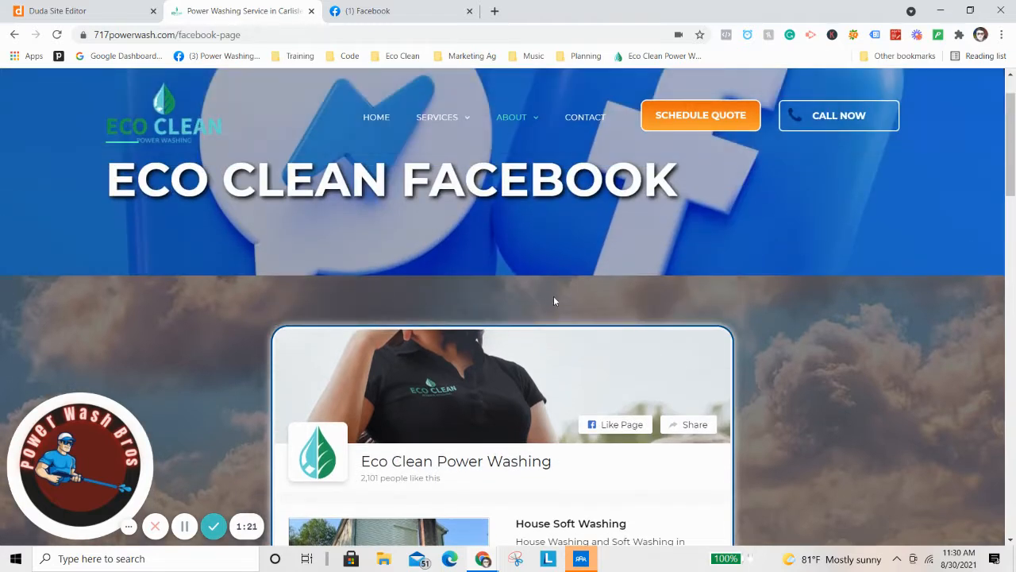
scroll(686, 301, "down", 1)
scroll(611, 222, "down", 4)
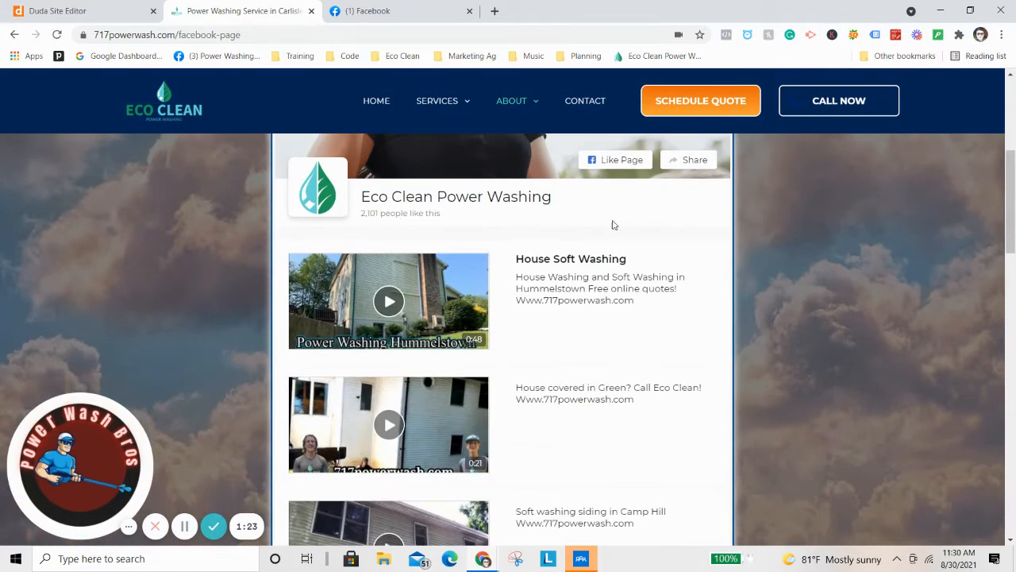
scroll(567, 249, "up", 5)
scroll(715, 274, "down", 2)
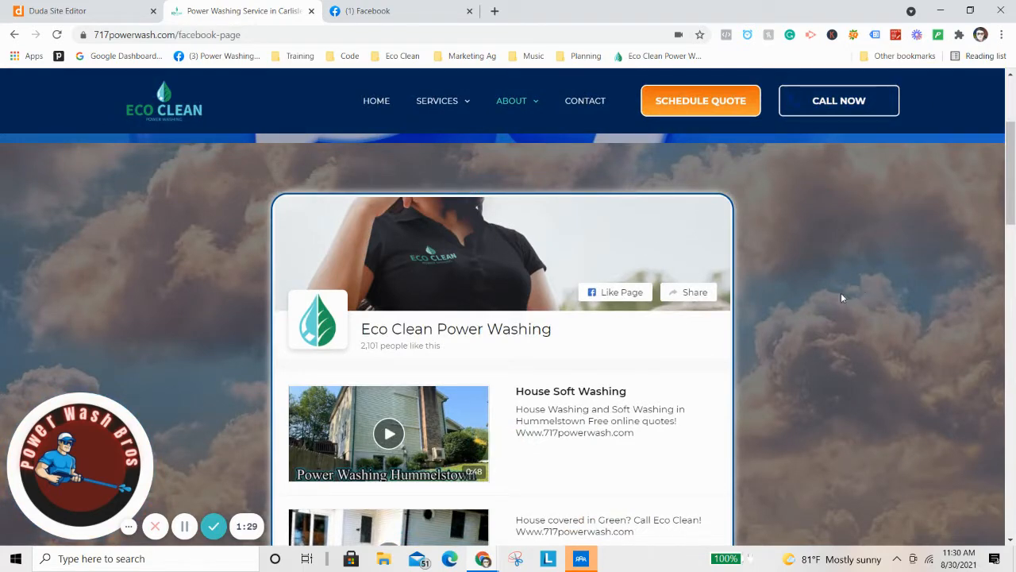
scroll(485, 290, "down", 4)
scroll(508, 350, "up", 8)
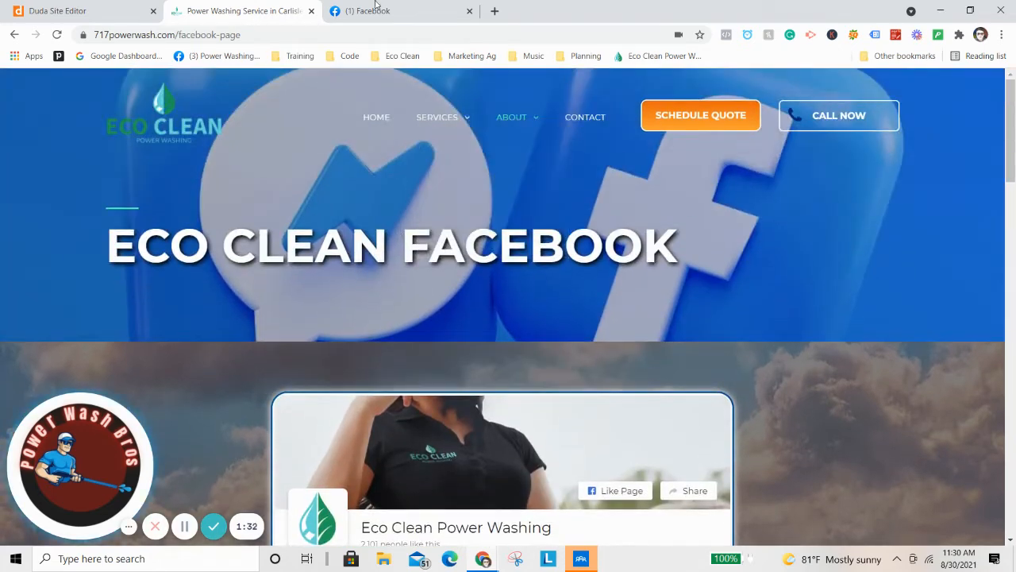
Switch to Facebook and start creating a new Page from the list of managed Pages
left_click(365, 11)
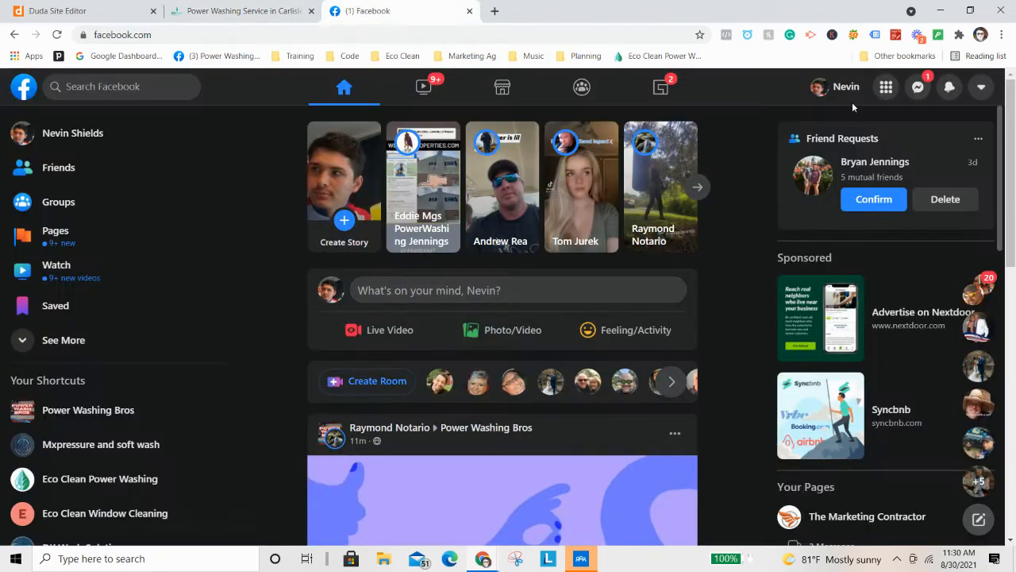
left_click(57, 233)
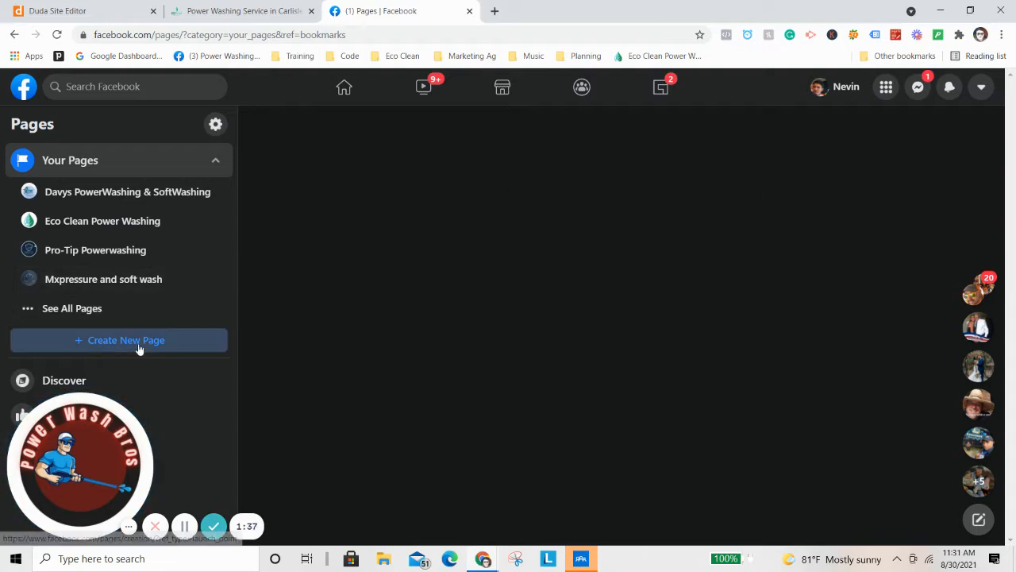
left_click(115, 339)
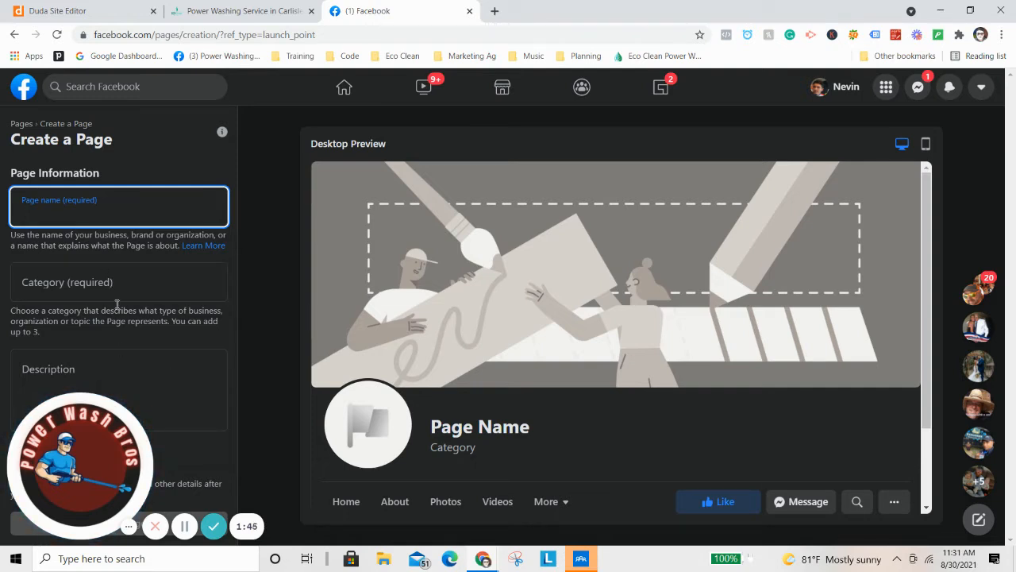
type("Ec")
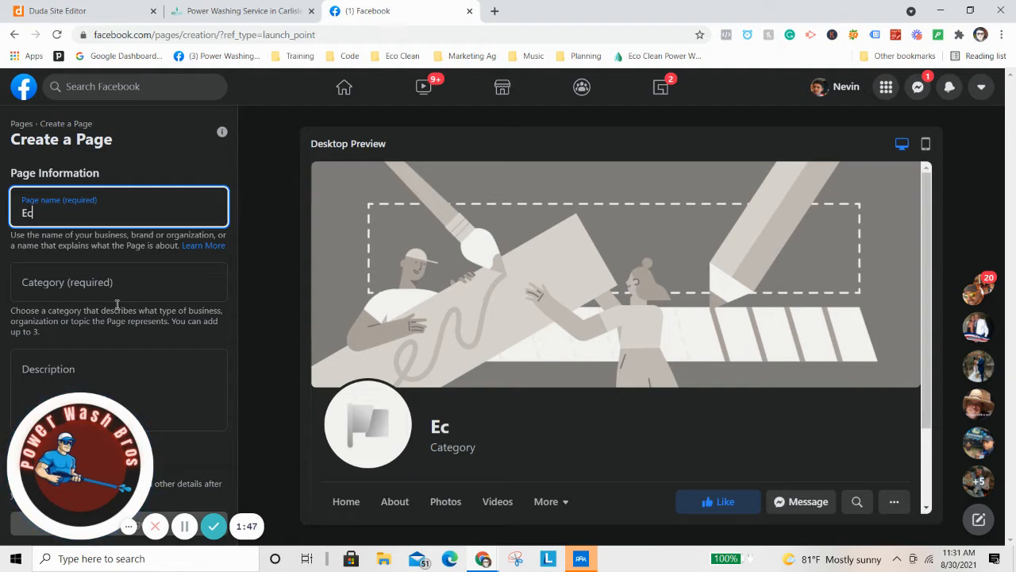
key("BackSpace")
key("BackSpace")
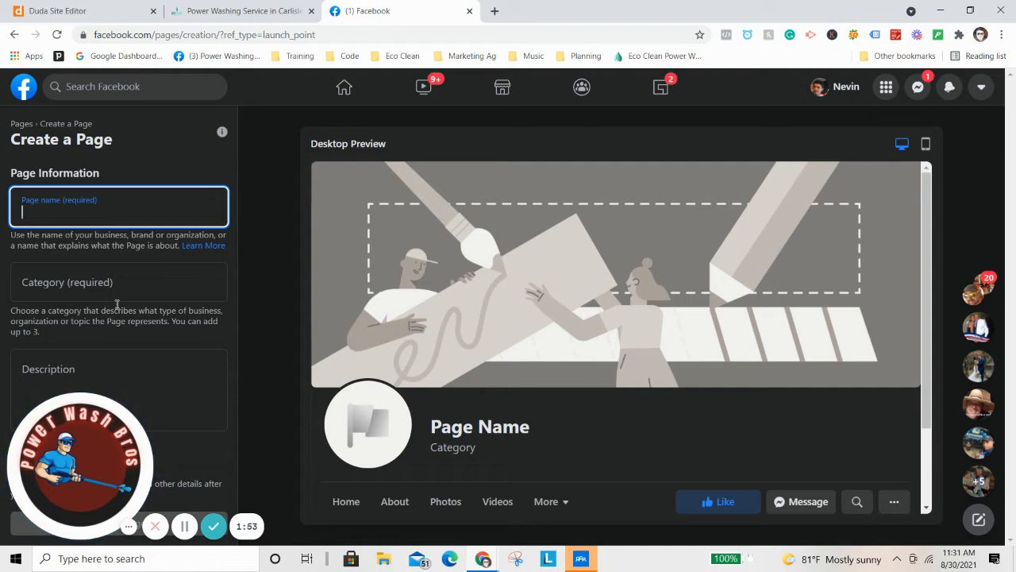
Name the new Page "Super Power Wash"
type("Super")
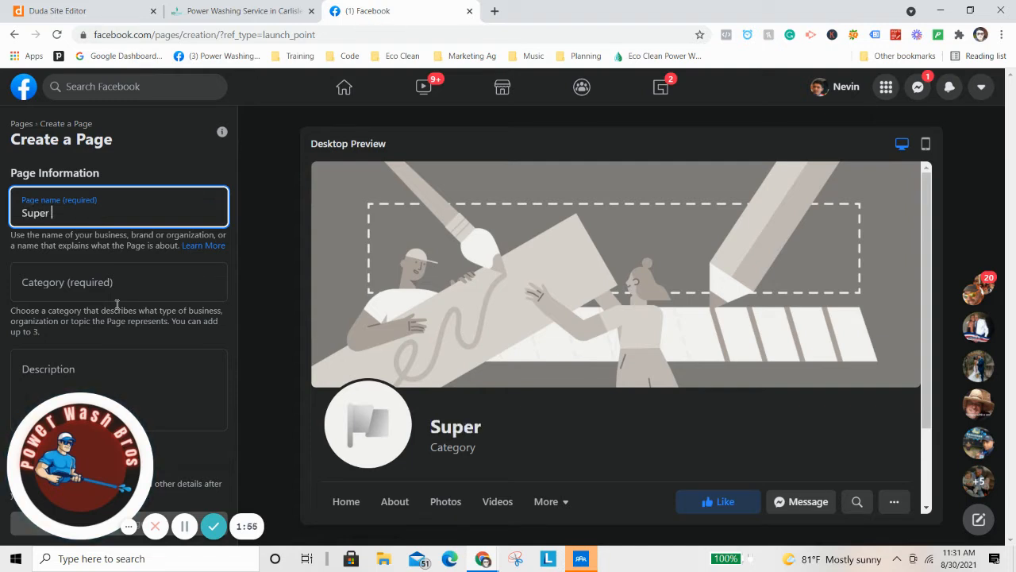
type(" Power ")
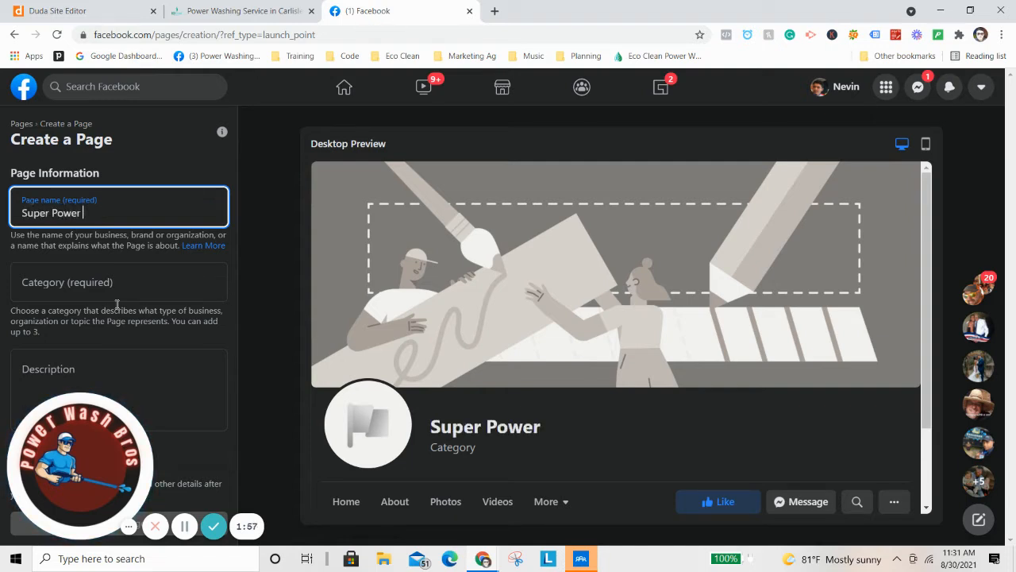
type("Wash")
Search the Page categories for "press" and "power"
left_click(80, 287)
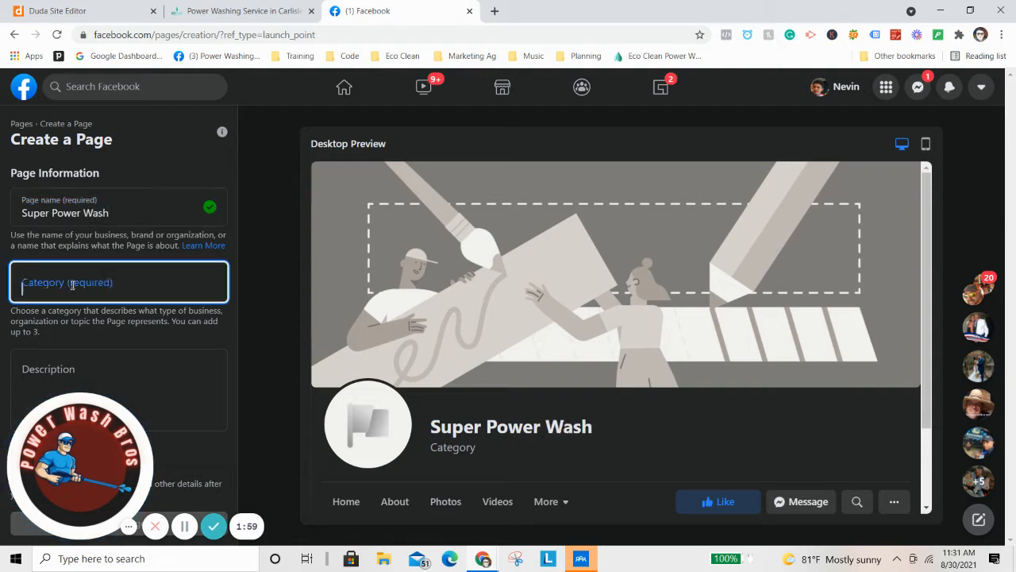
type("press")
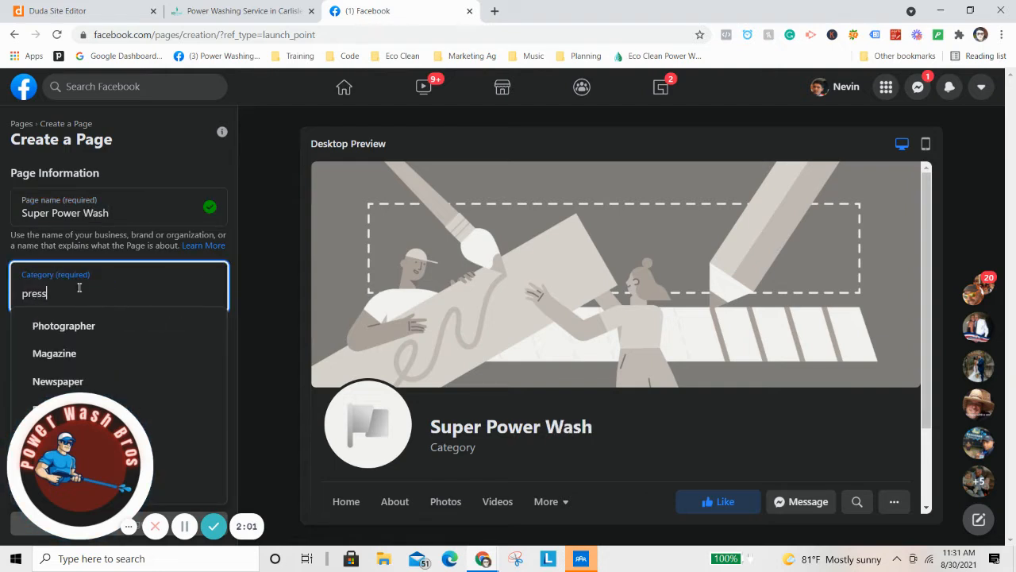
left_click_drag(80, 445, 885, 429)
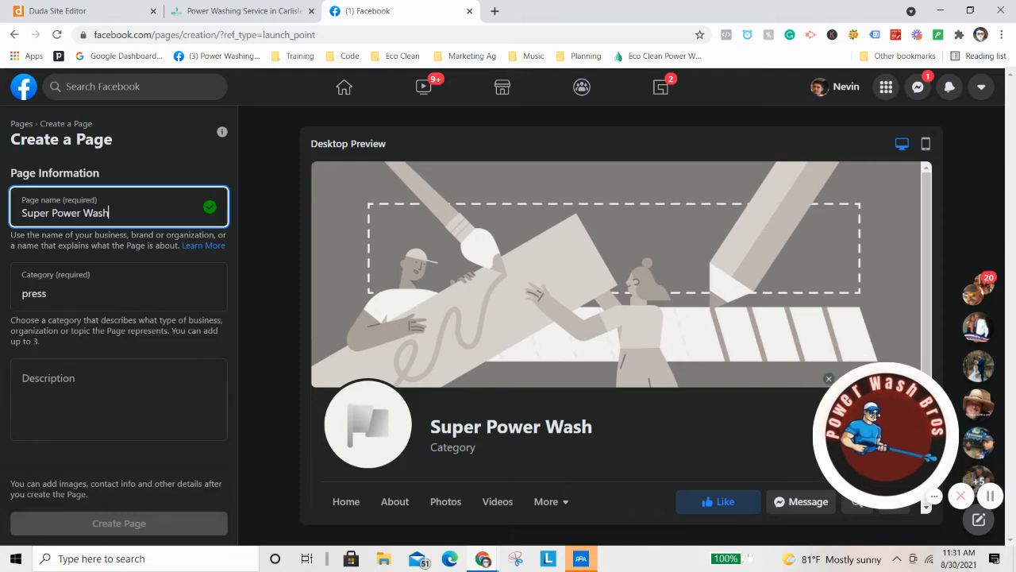
left_click(117, 304)
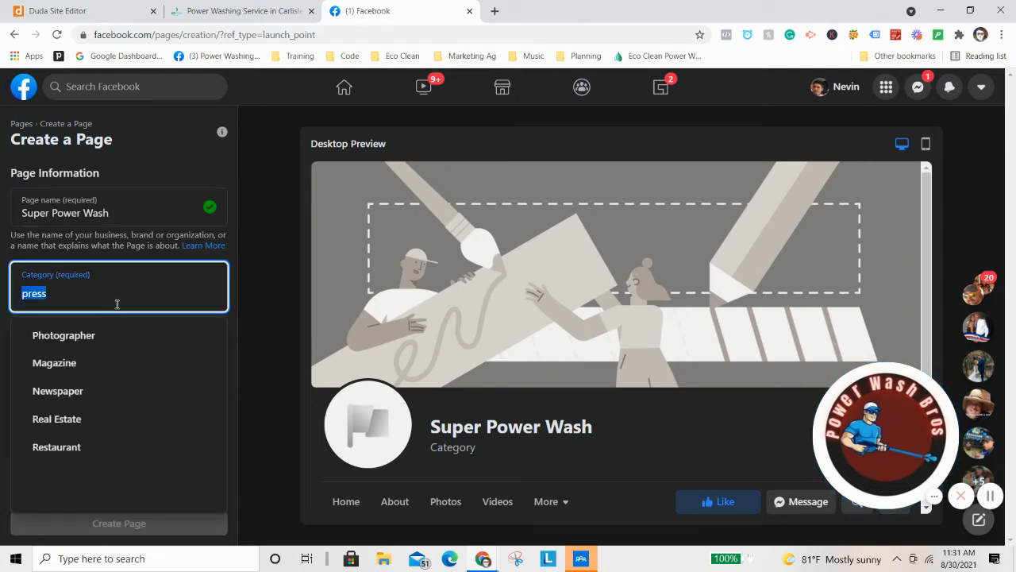
type("power")
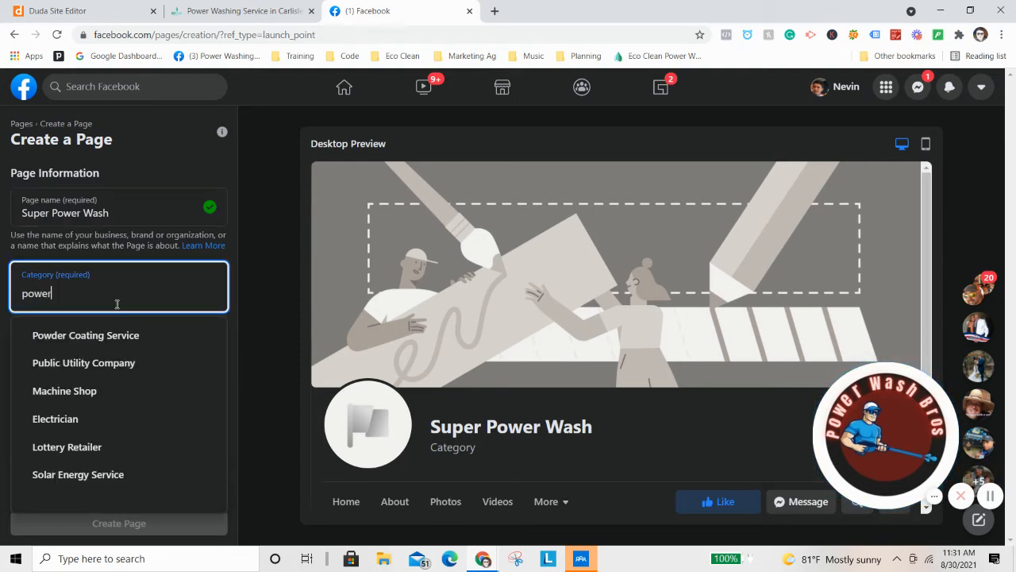
Clear the category search and look up the suggestions for "gut" and "roo"
key("BackSpace")
key("BackSpace")
key("BackSpace")
key("BackSpace")
key("BackSpace")
type("gut")
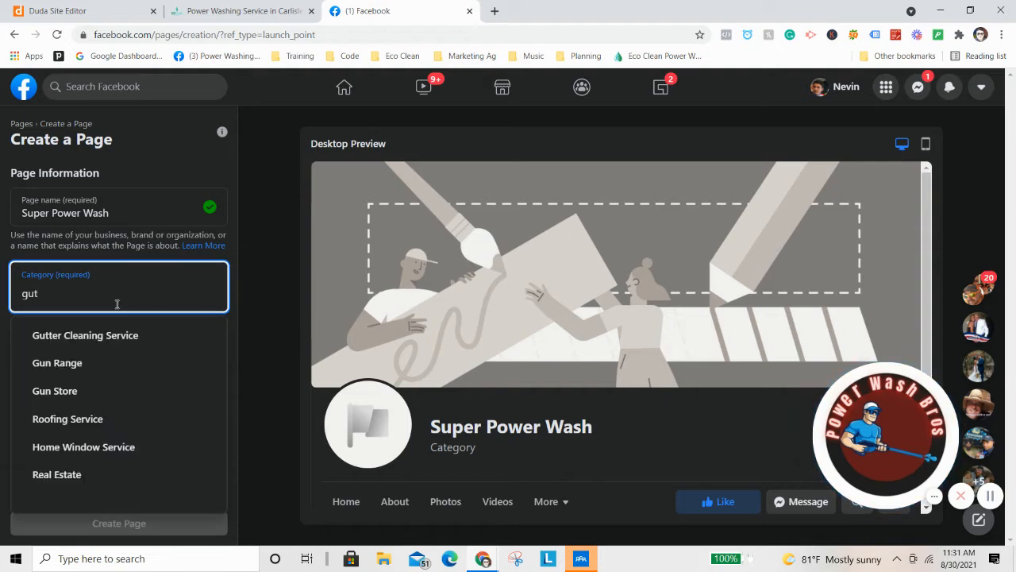
key("BackSpace")
key("BackSpace")
key("BackSpace")
type("roo")
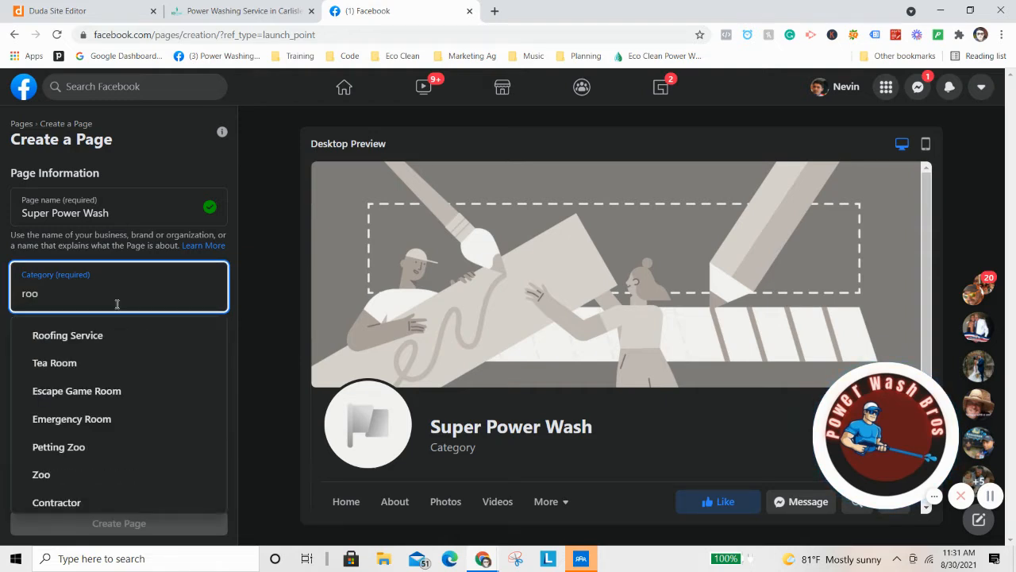
Set the Page's category to Cleaning Service
key("BackSpace")
key("BackSpace")
key("BackSpace")
type("cleaning")
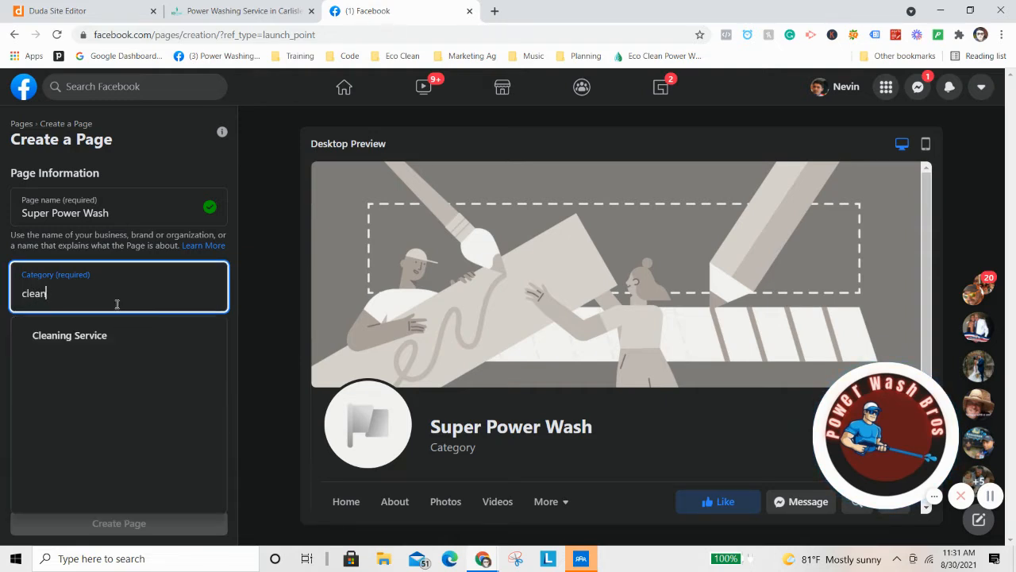
left_click(63, 344)
Describe the Page as "Super Power Wash is proud to offer pressure washing and soft washing services in the Tampa Bay Area!" and create it
left_click(94, 403)
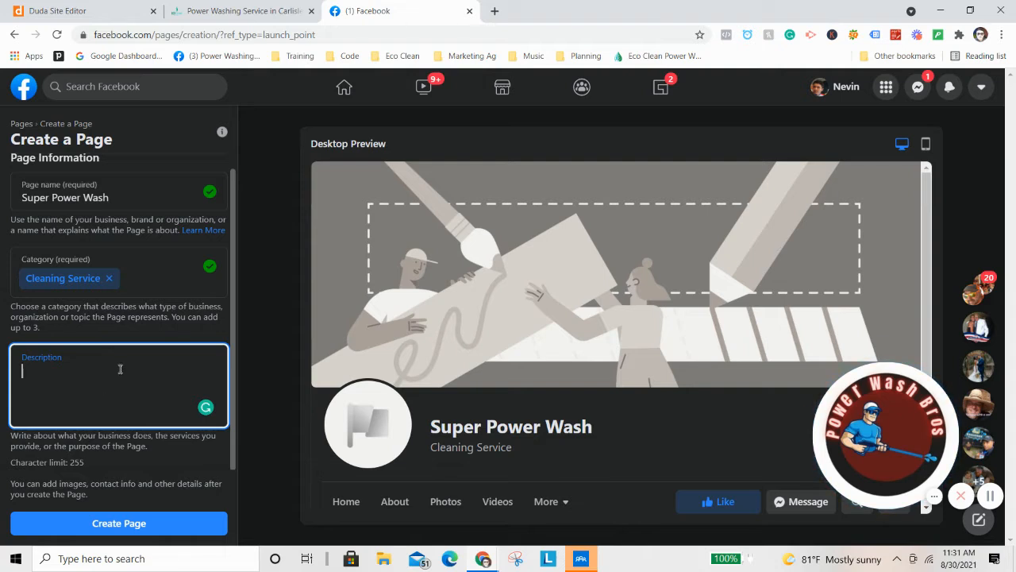
left_click_drag(86, 462, 77, 462)
left_click(65, 363)
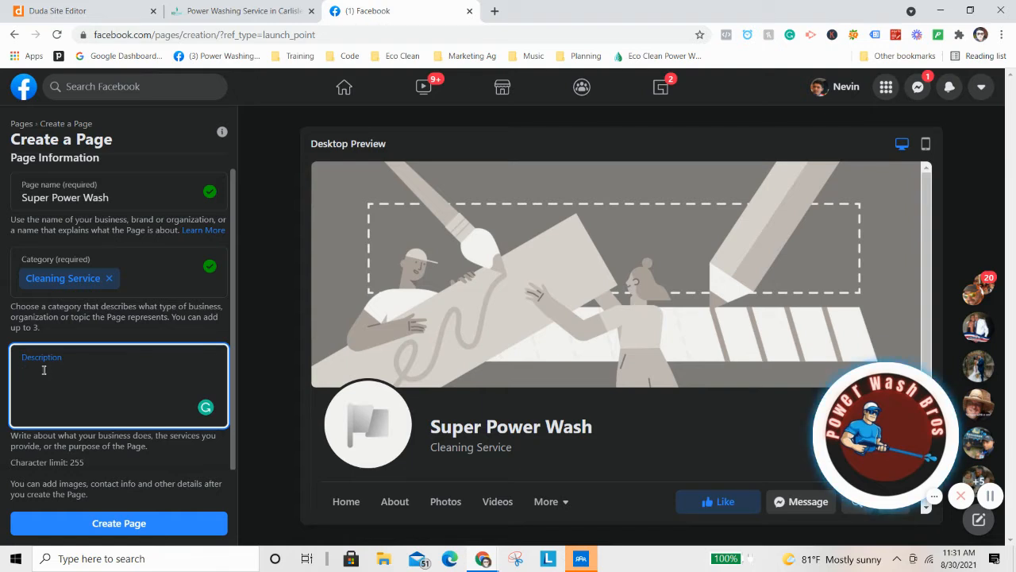
type("Super")
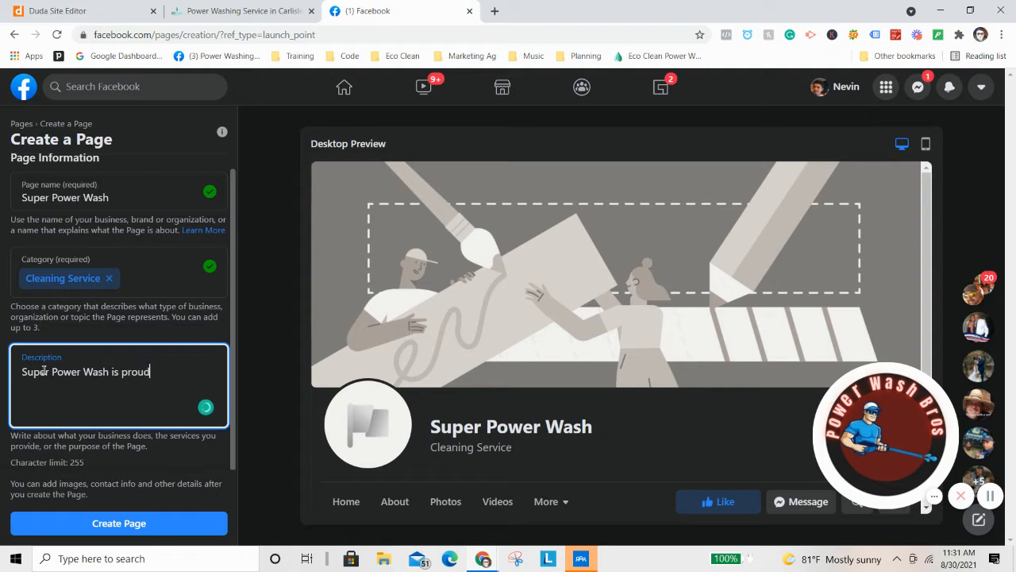
type("Power Wash is proud to offer pressure ew")
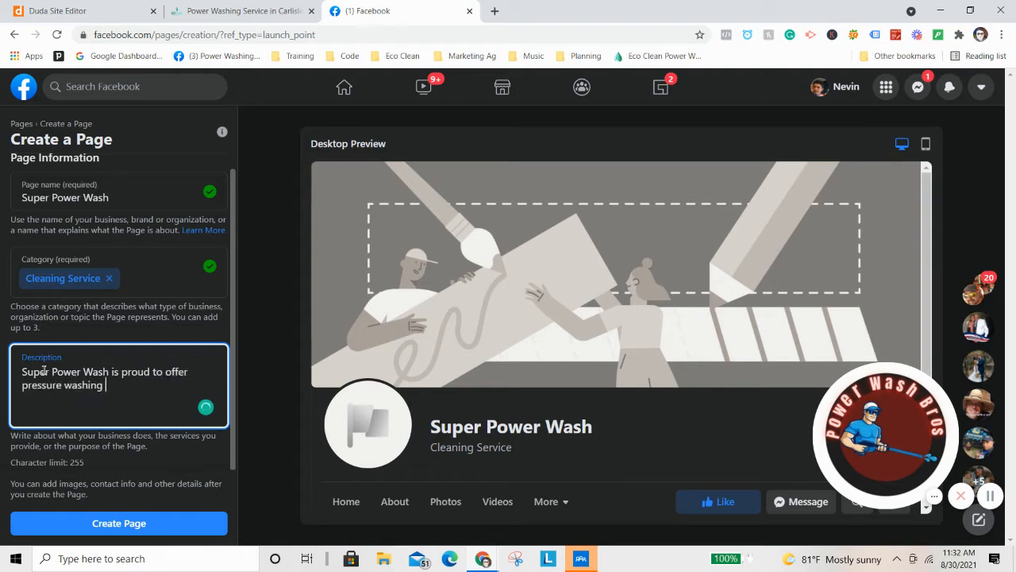
key("BackSpace")
type("d soft washing services in the")
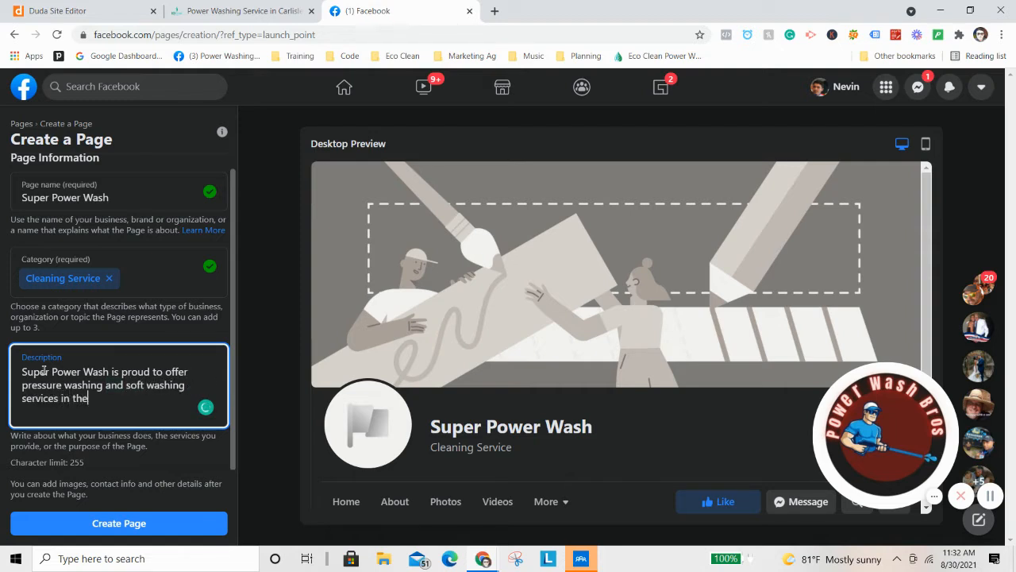
type(" Tampa Bay Area!")
key("Return")
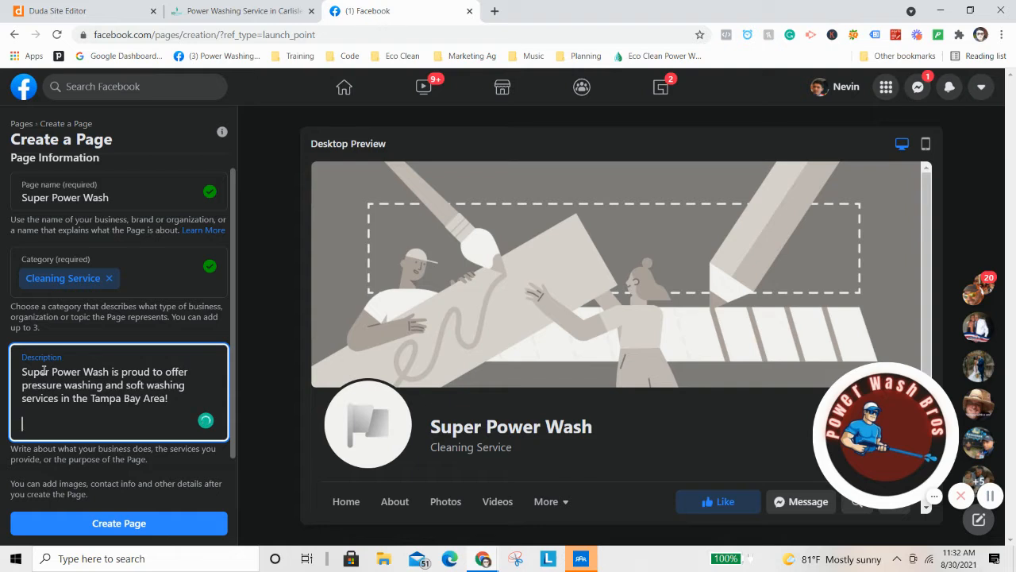
key("BackSpace")
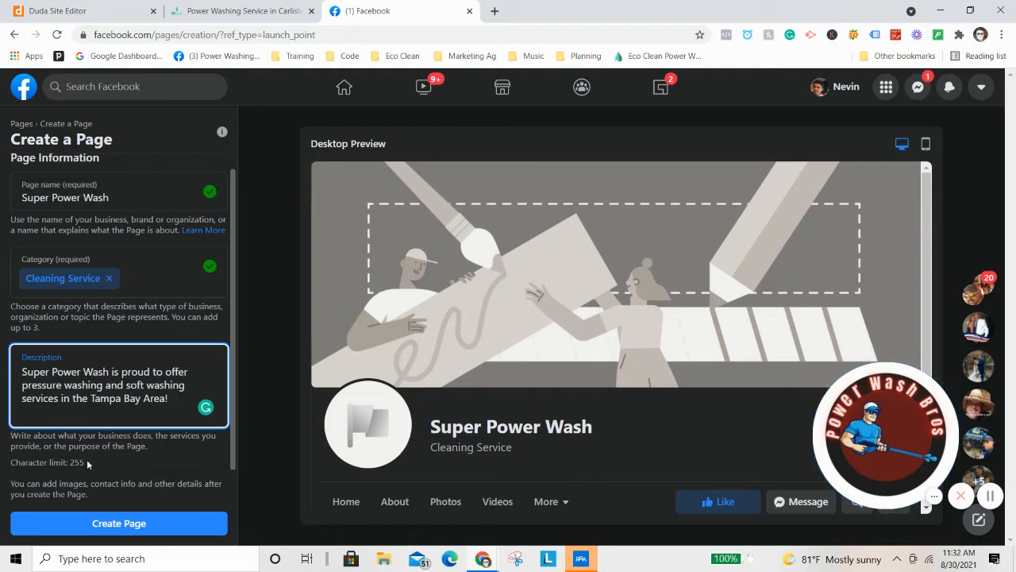
left_click(157, 521)
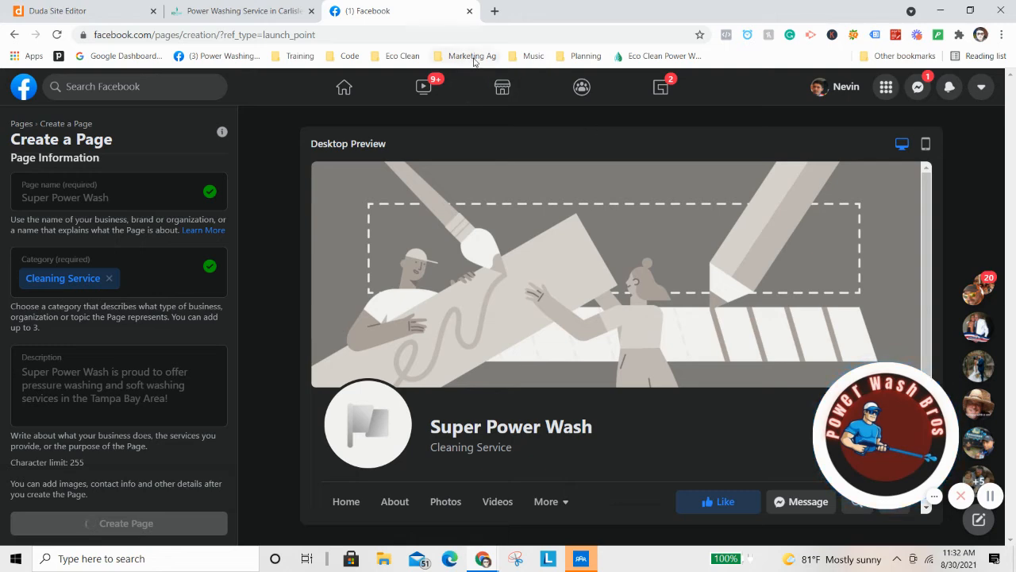
Open Canva in a new browser tab
left_click(496, 12)
type("canva")
key("Return")
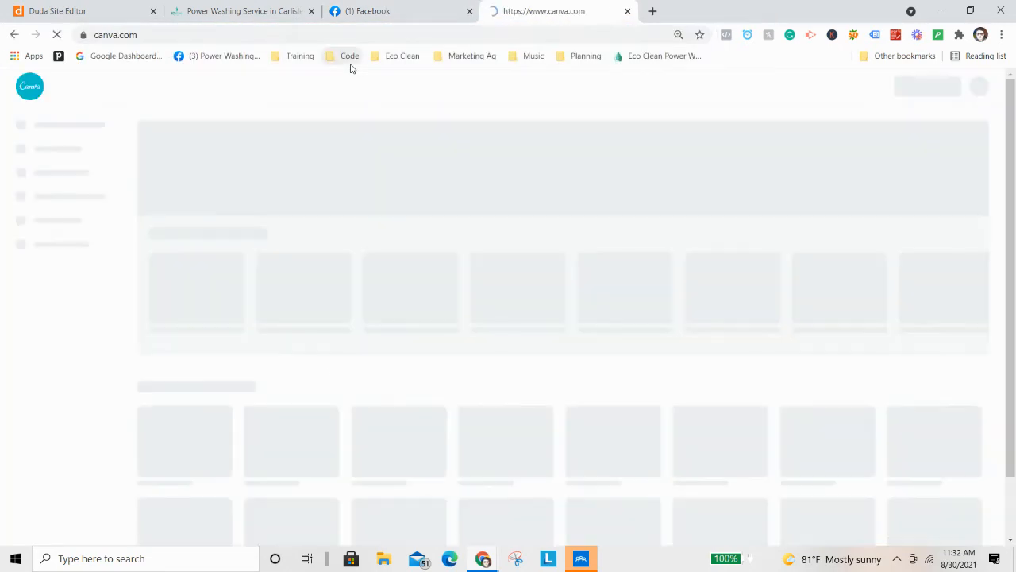
Return to the Facebook Page setup and check the recommended image size for the profile photo
left_click(364, 8)
scroll(442, 262, "down", 2)
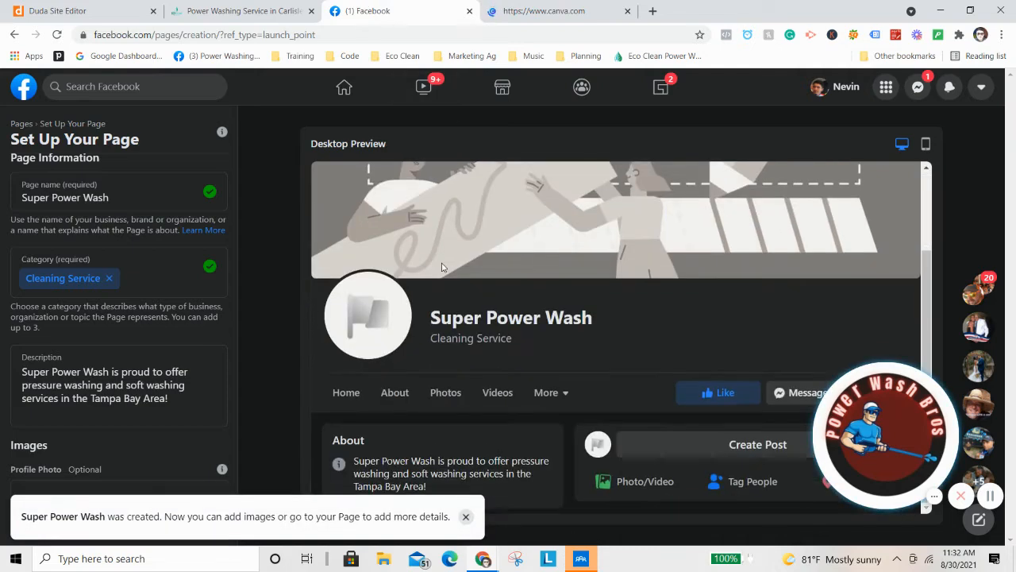
scroll(158, 350, "down", 3)
scroll(158, 353, "down", 1)
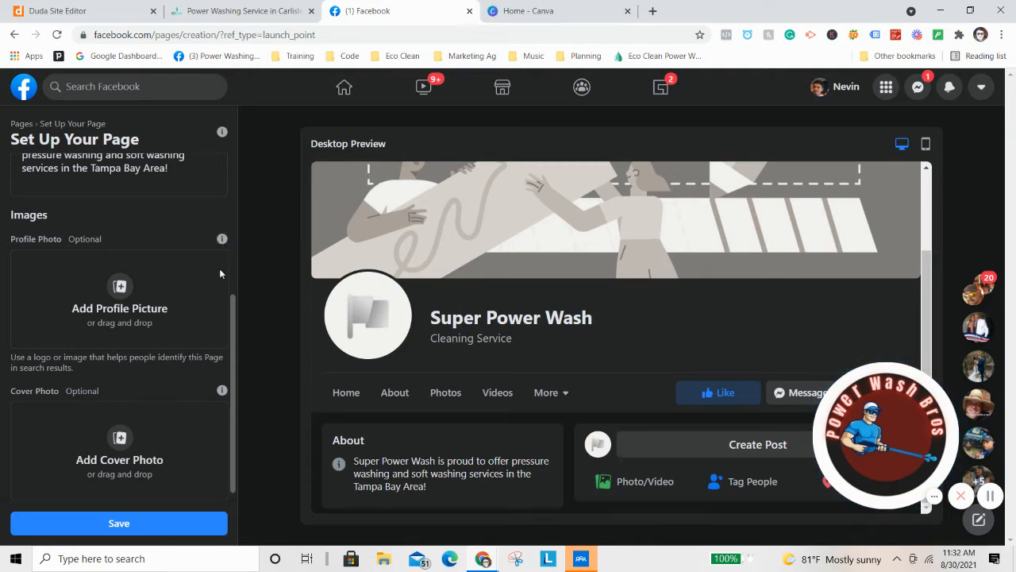
mouse_move(222, 244)
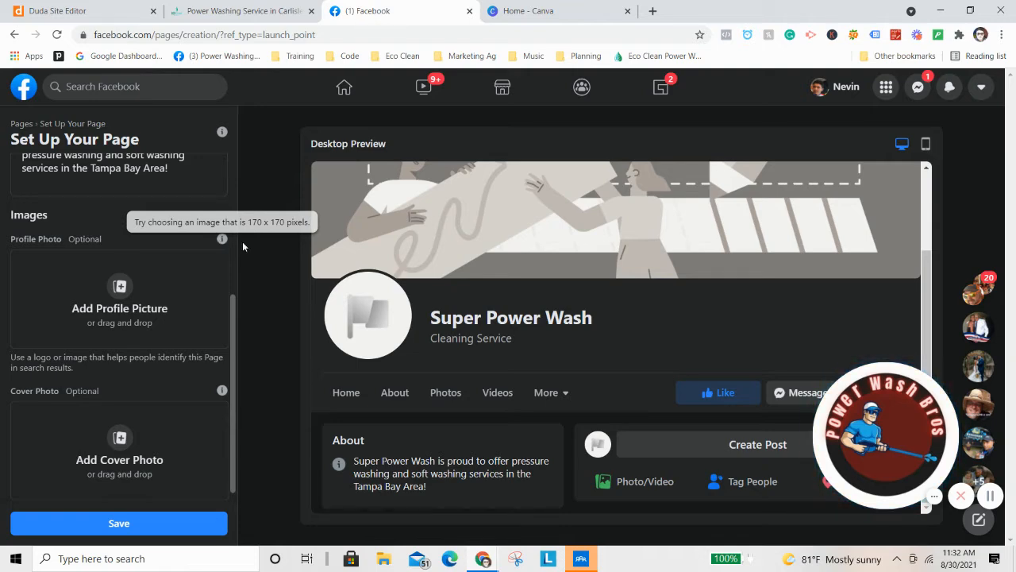
Switch to Canva and create a new custom-size design of 170 x 170 px
left_click(520, 11)
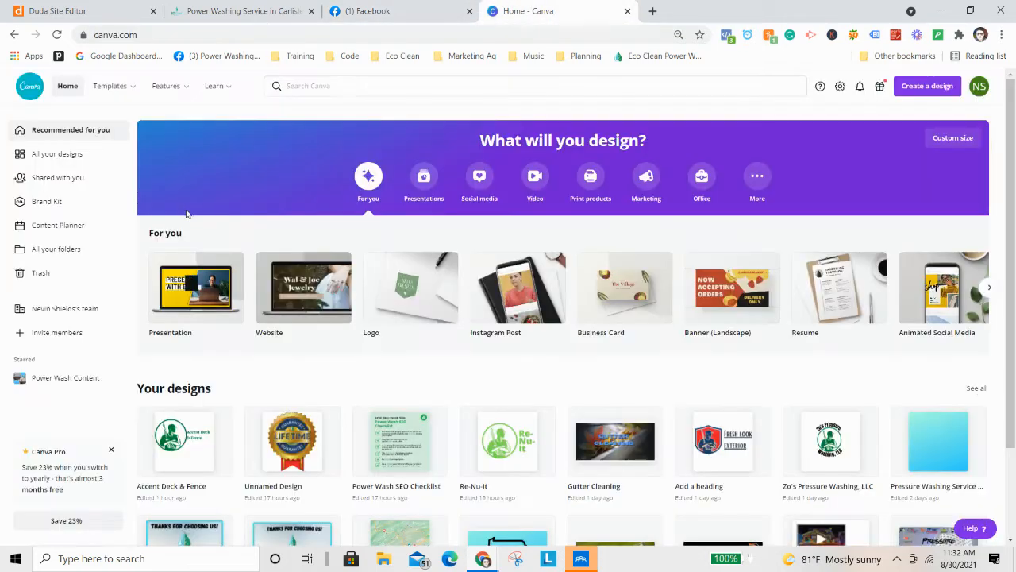
left_click(925, 86)
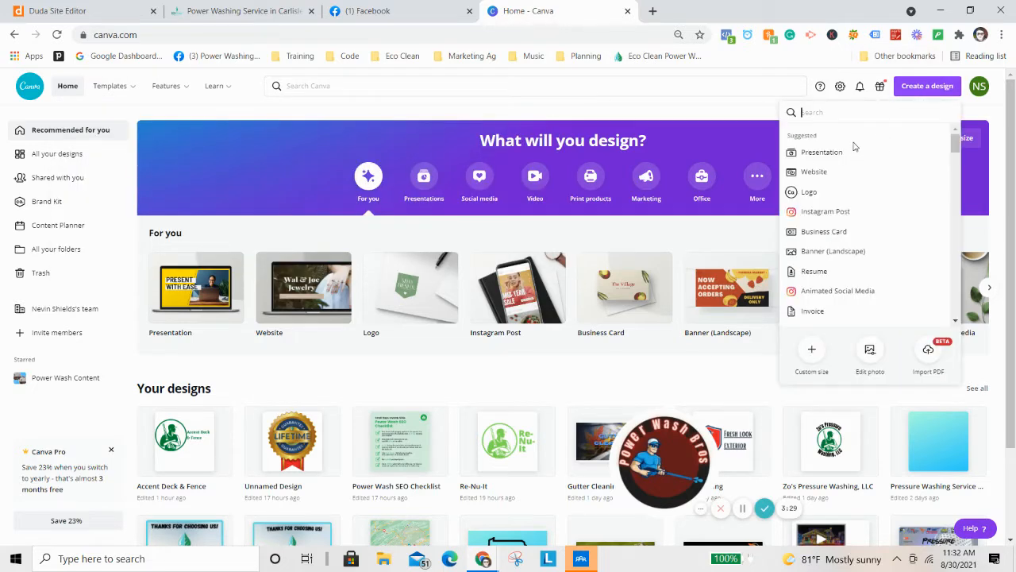
left_click(824, 358)
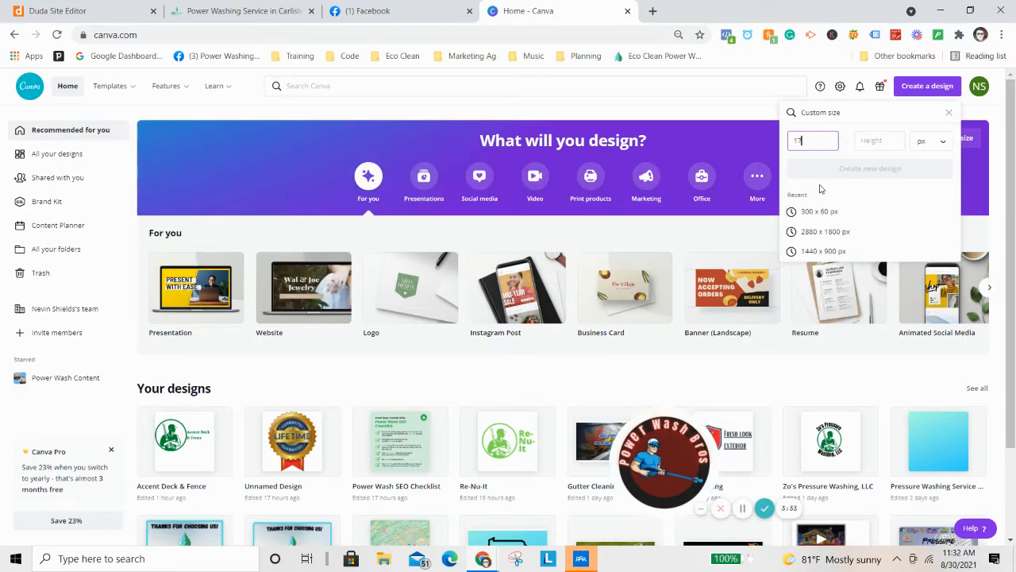
key("Tab")
type("170")
key("Return")
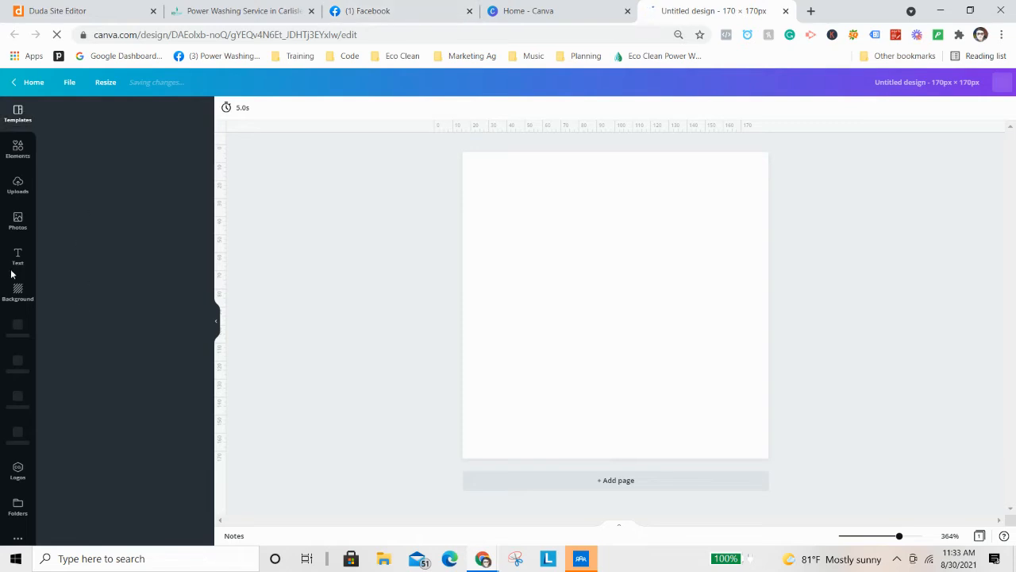
Search the design elements for "circle" and clear the search
left_click(16, 152)
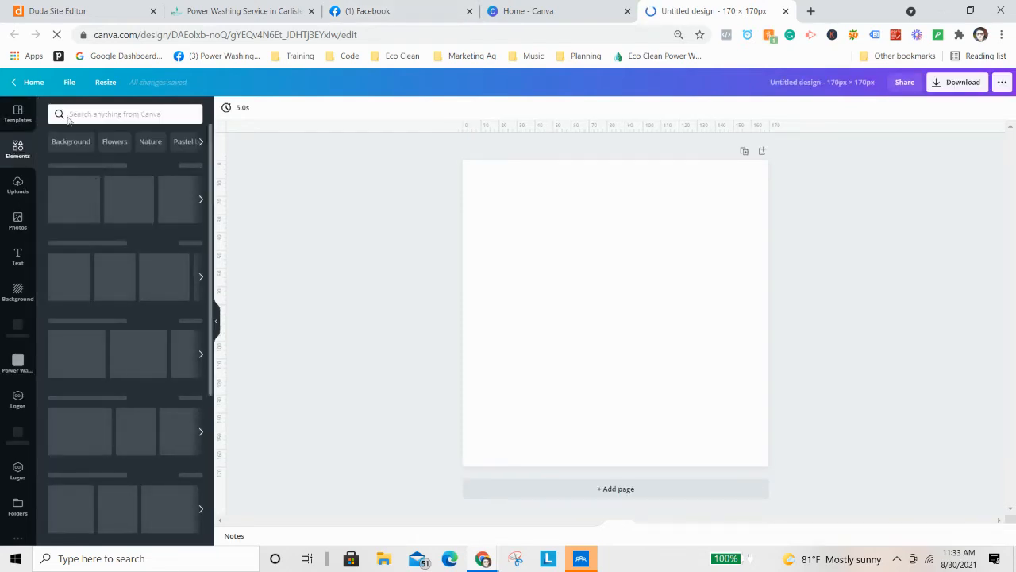
left_click(71, 115)
type("circle")
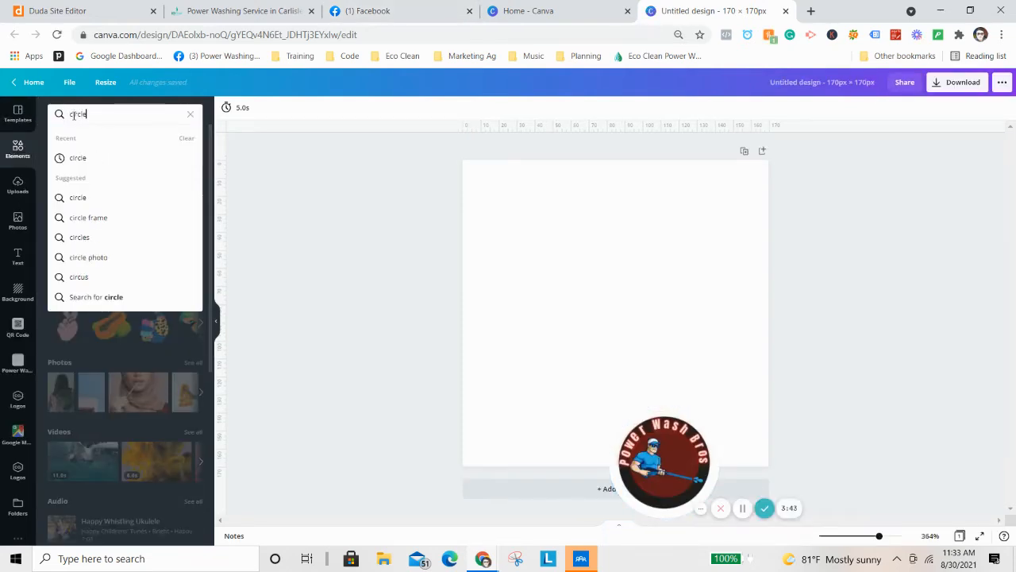
left_click(124, 157)
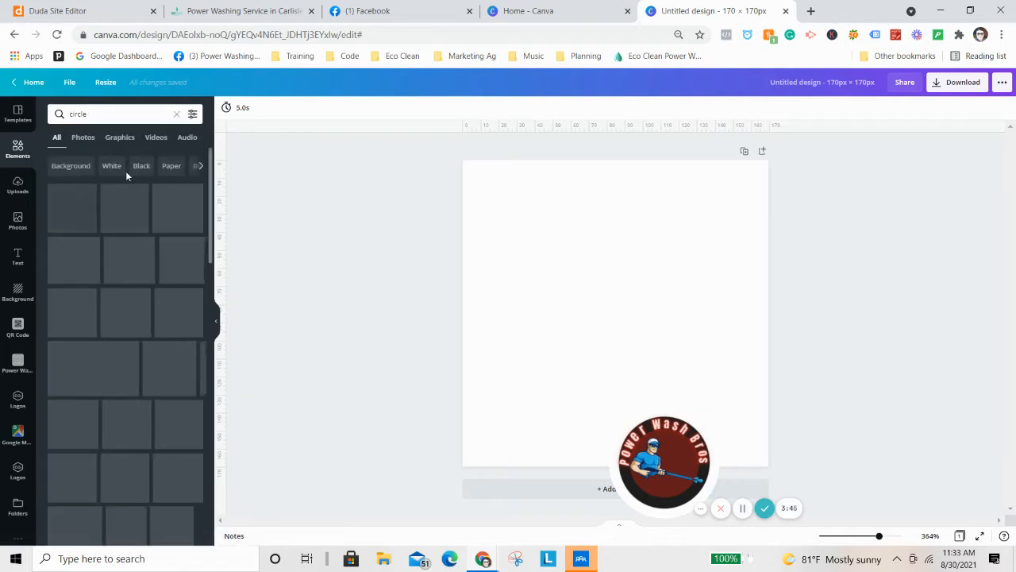
left_click(176, 116)
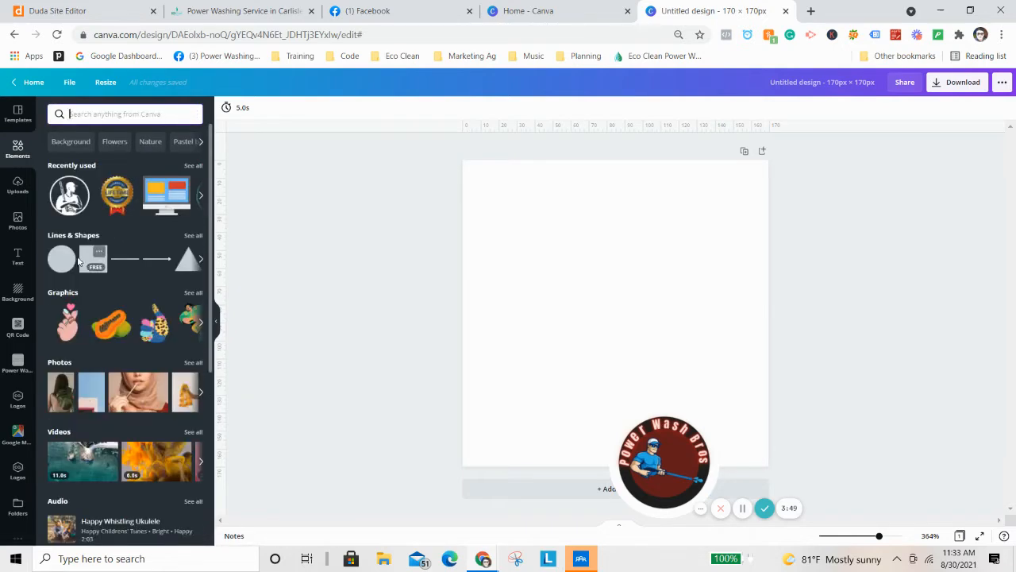
Add the basic circle shape to the page and enlarge it to fill the whole canvas
left_click(68, 253)
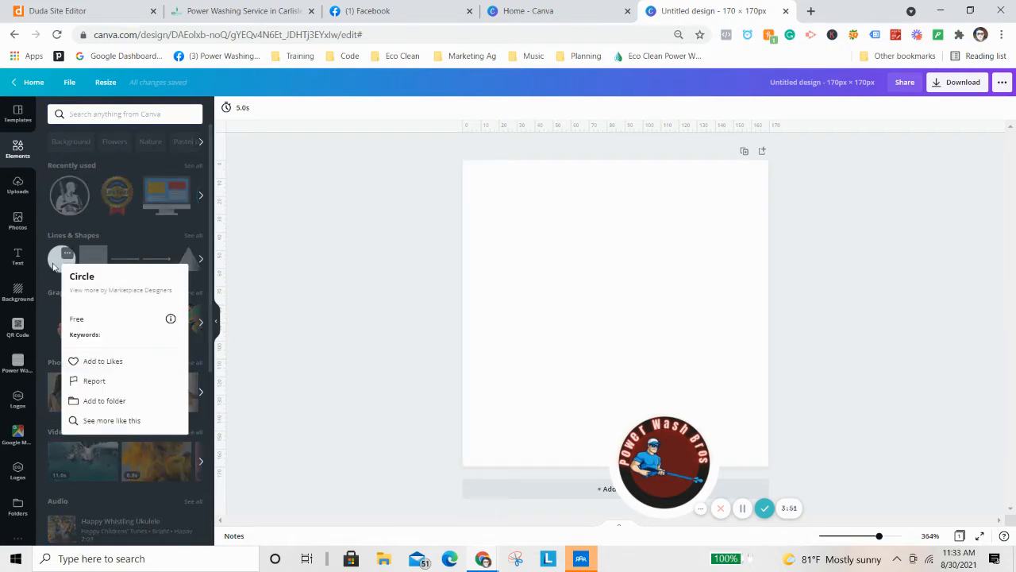
left_click(56, 264)
left_click_drag(653, 449, 854, 457)
left_click_drag(609, 358, 768, 470)
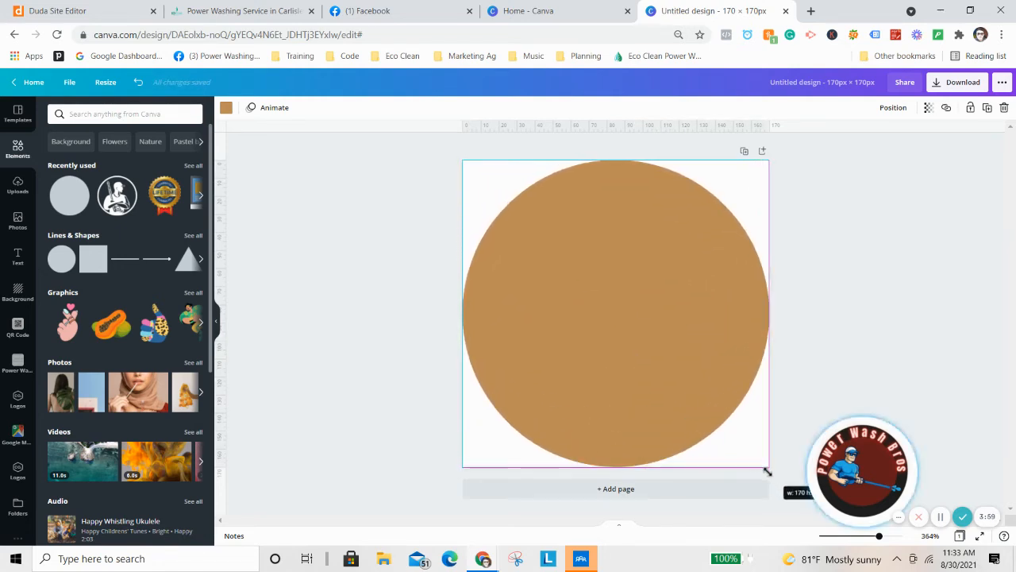
left_click(782, 170)
Recolor the circle with the dark navy brand color
left_click(657, 303)
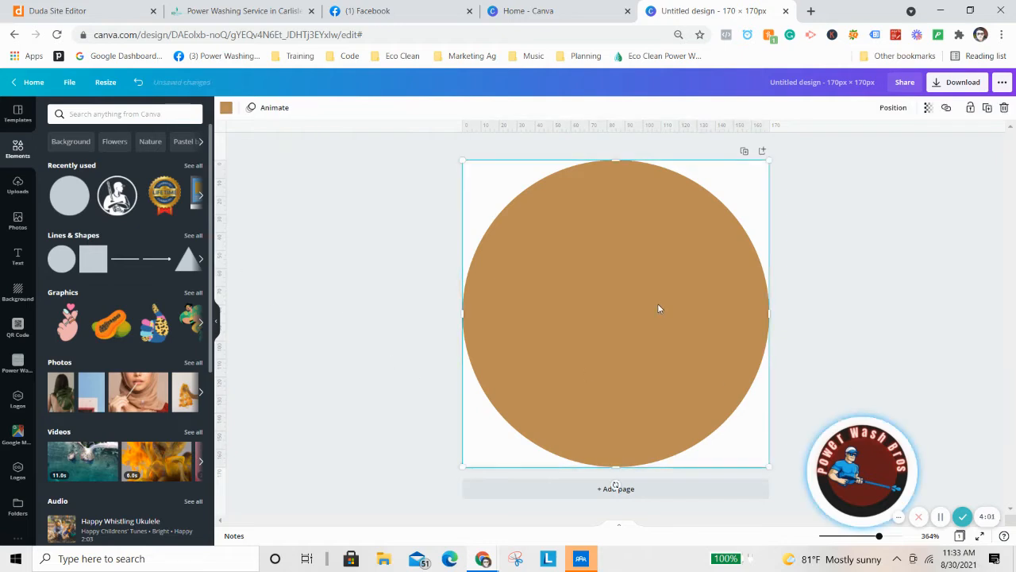
left_click(83, 183)
left_click(248, 112)
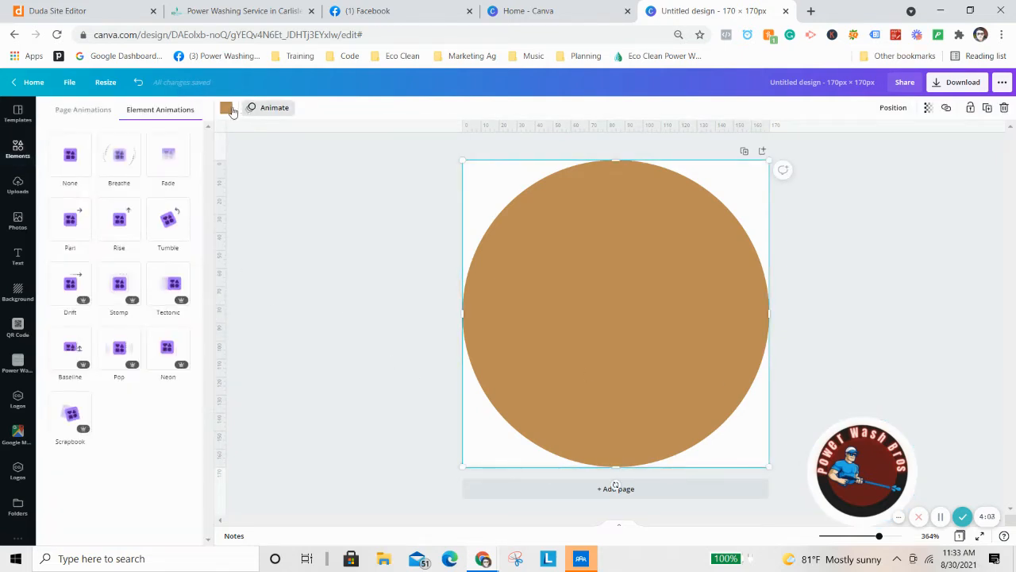
left_click(226, 107)
left_click(144, 216)
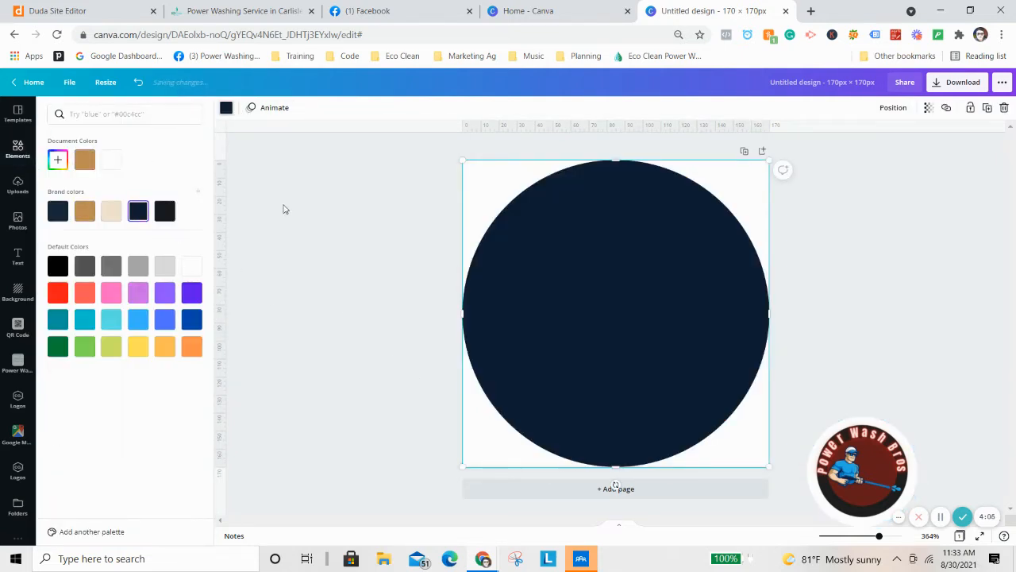
left_click(284, 208)
Add a heading reading "Super Power Wash" across the middle of the circle
left_click(13, 234)
left_click(12, 259)
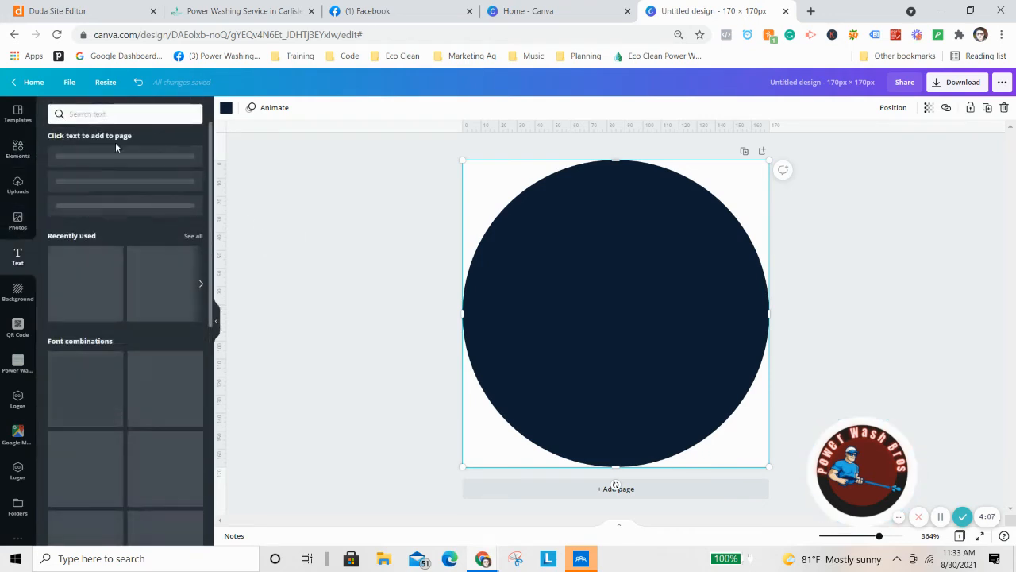
left_click(105, 159)
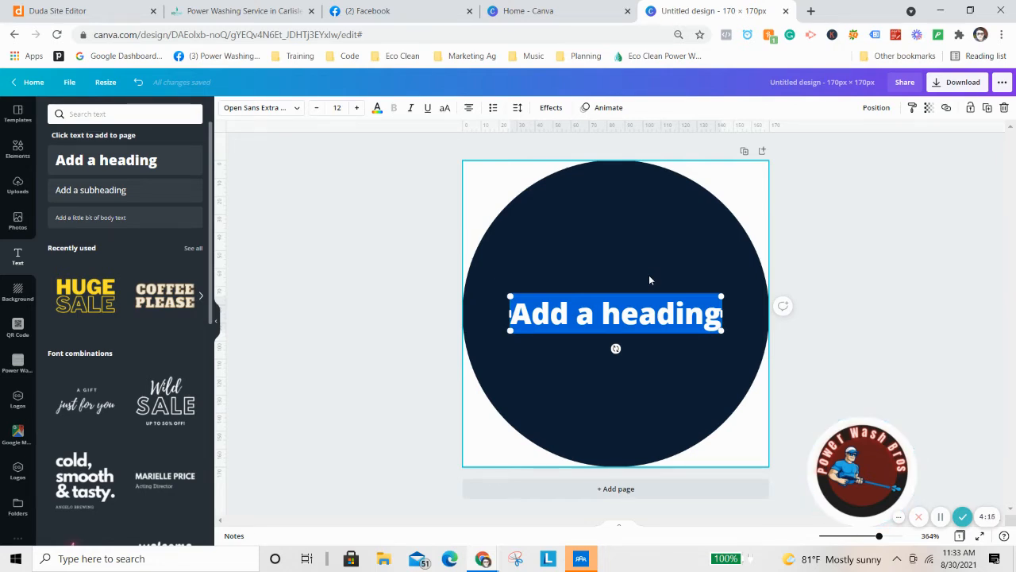
type("Sup")
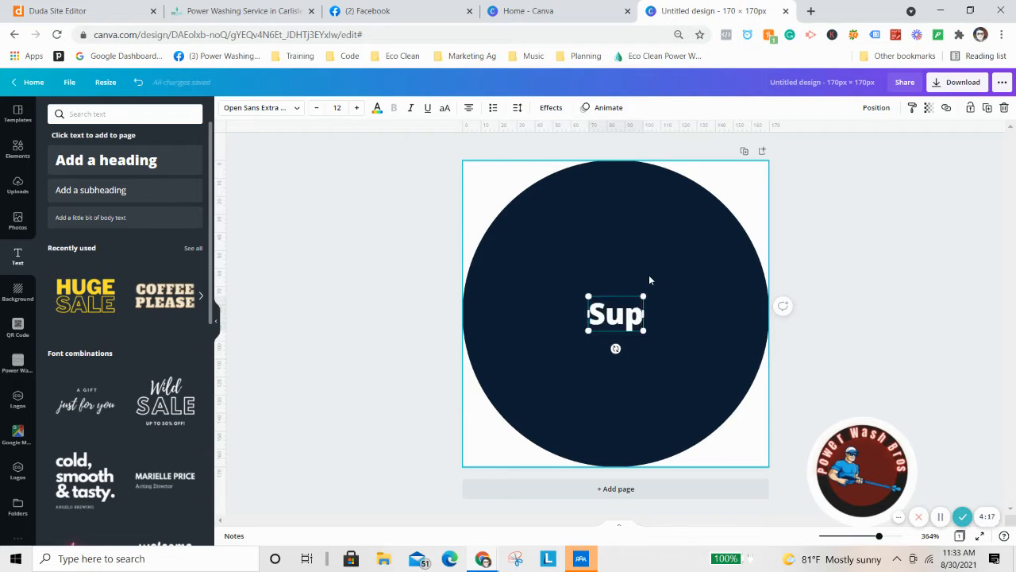
type("per Power ")
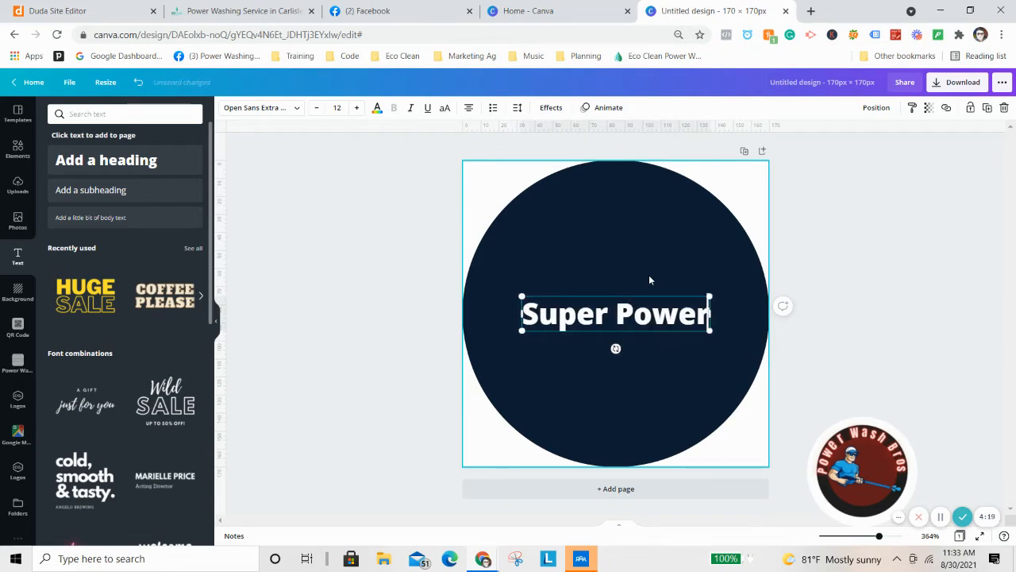
type("Wash")
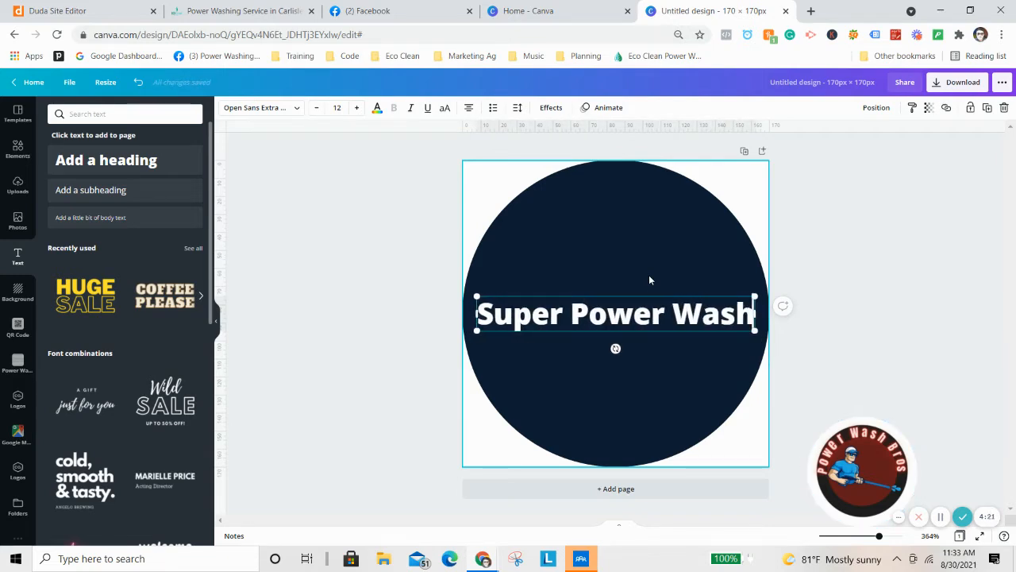
left_click(661, 259)
mouse_move(627, 305)
left_mouse_down()
mouse_move(622, 315)
mouse_move(626, 303)
left_mouse_up()
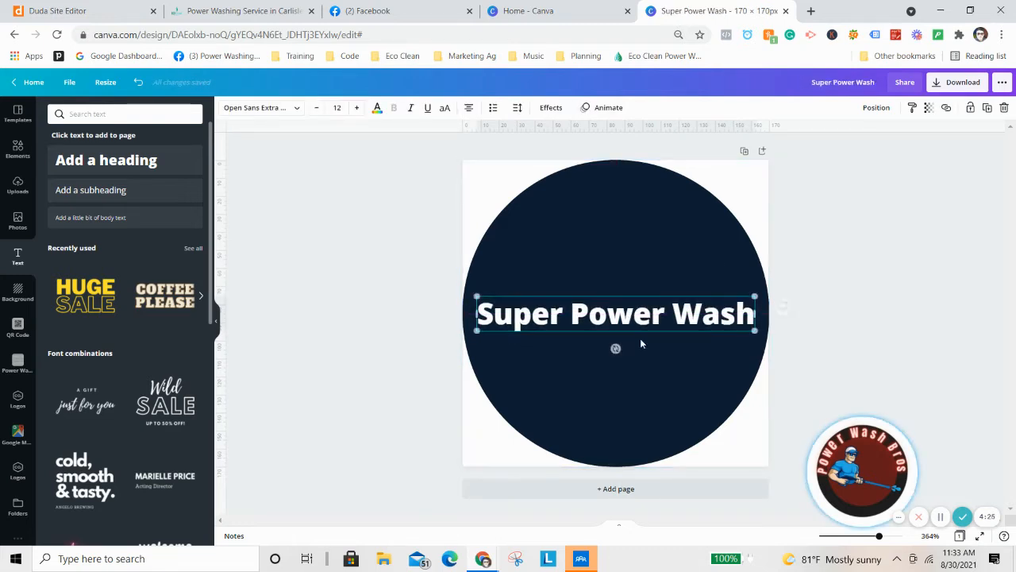
left_click(654, 354)
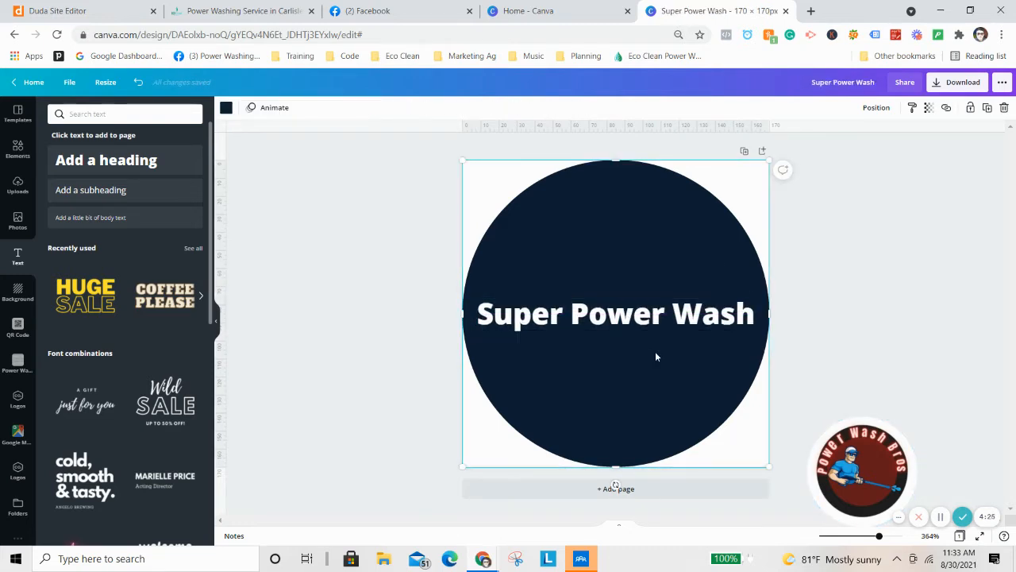
left_click(932, 84)
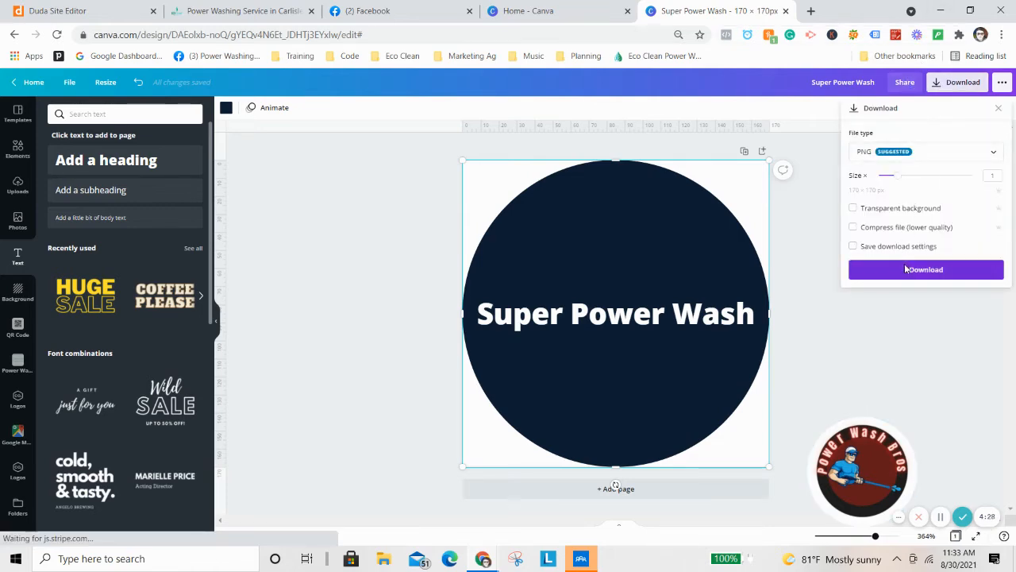
left_click(905, 270)
left_click(532, 8)
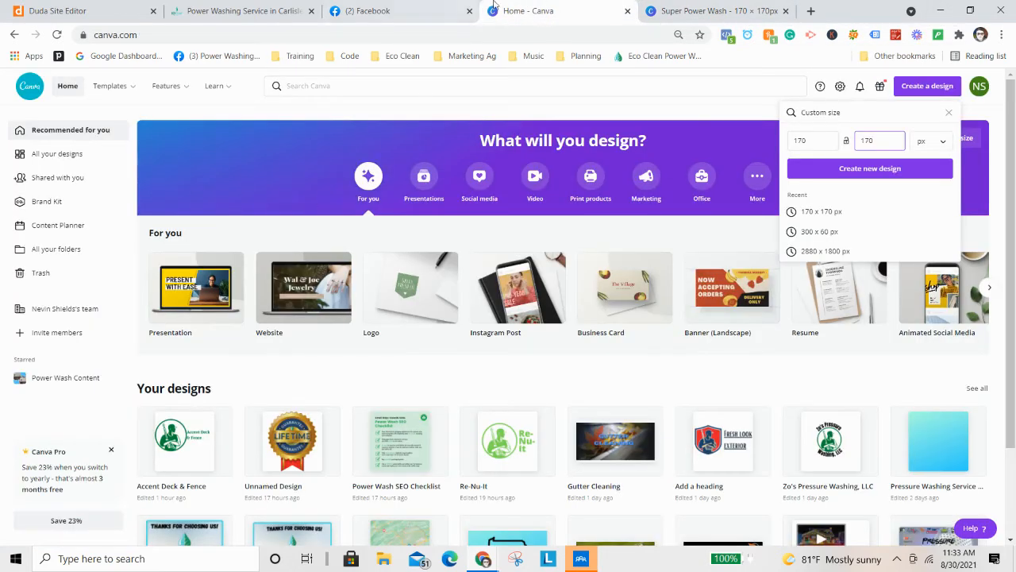
left_click(373, 10)
scroll(133, 315, "down", 1)
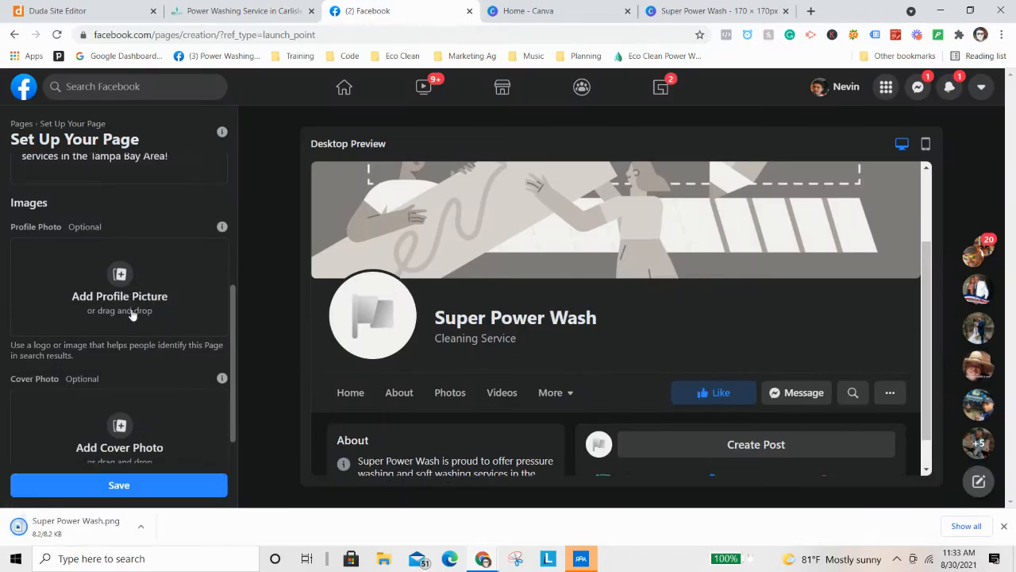
scroll(127, 322, "down", 1)
left_click_drag(68, 520, 119, 238)
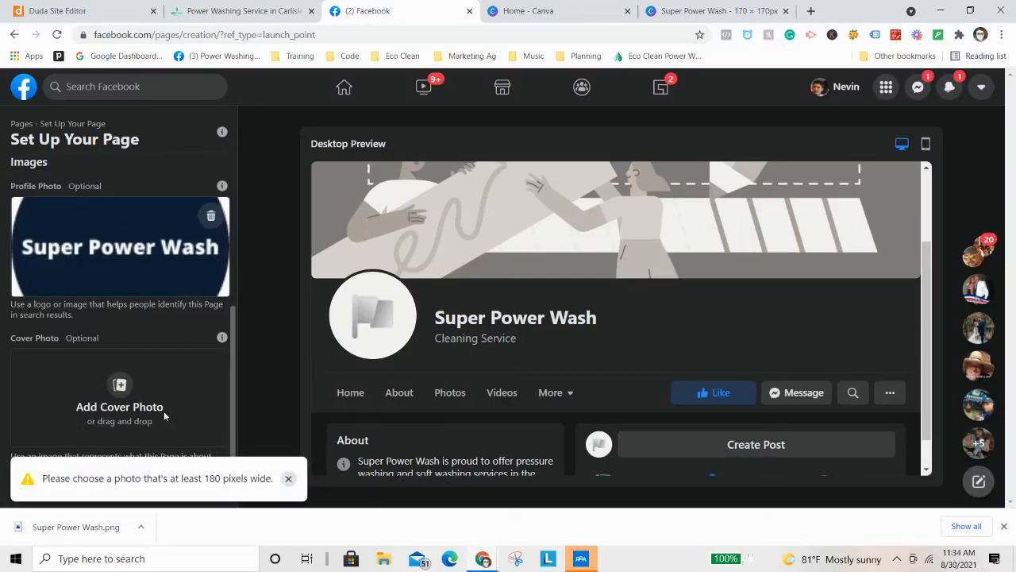
left_click(290, 478)
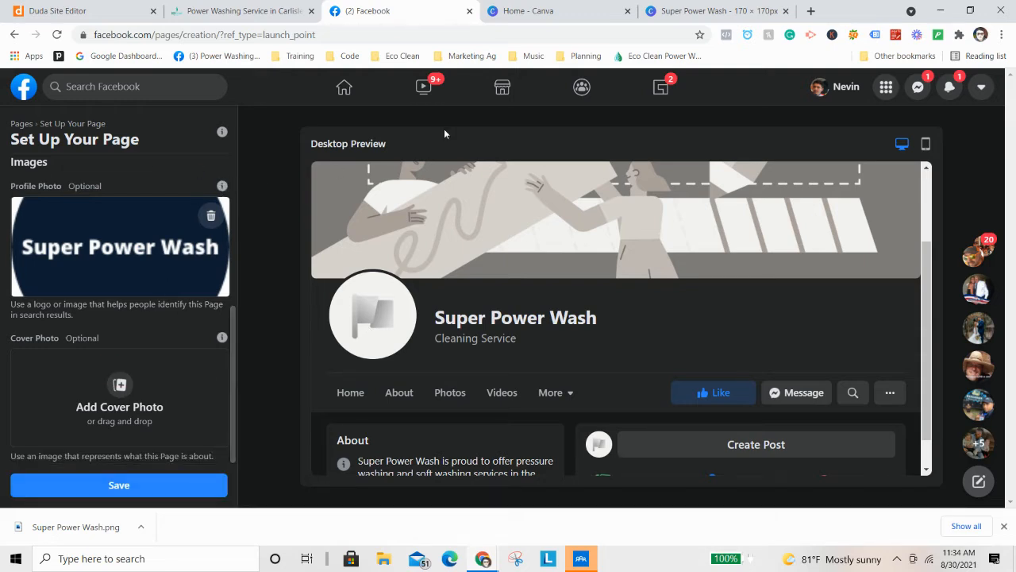
Switch back to the Canva logo design and create a copy resized to 200 x 200 px
left_click(678, 6)
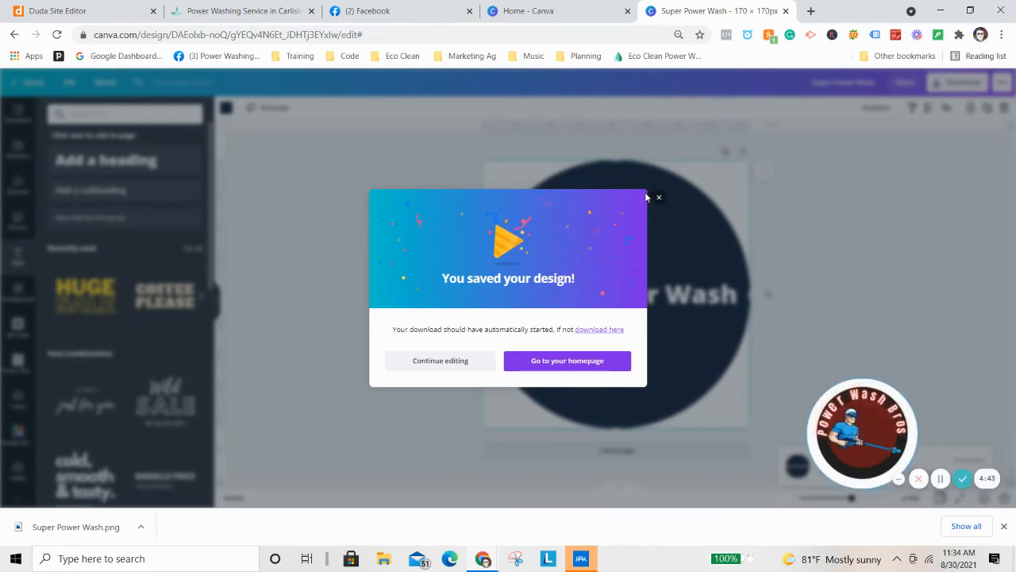
left_click(657, 199)
left_click(109, 85)
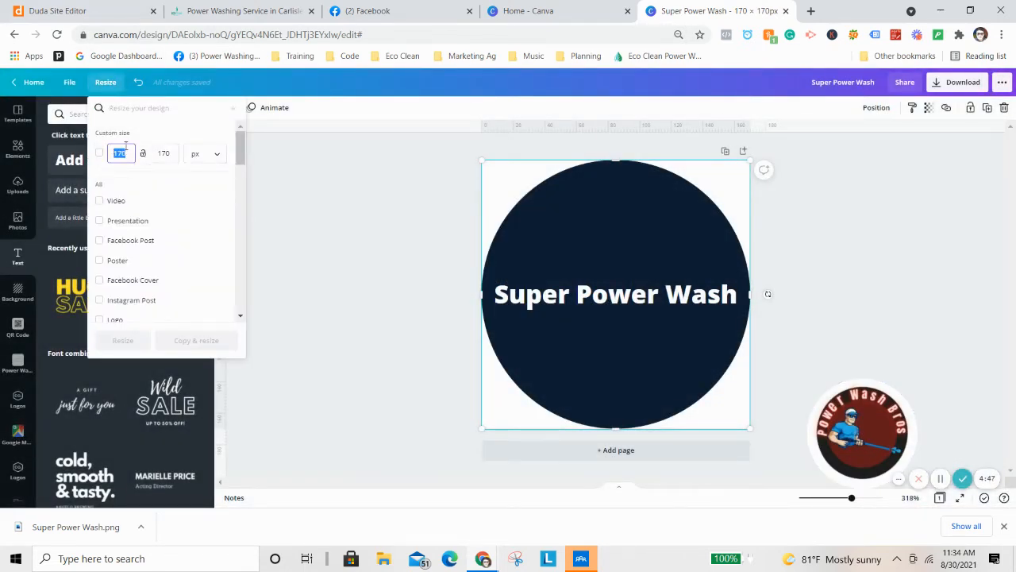
type("200")
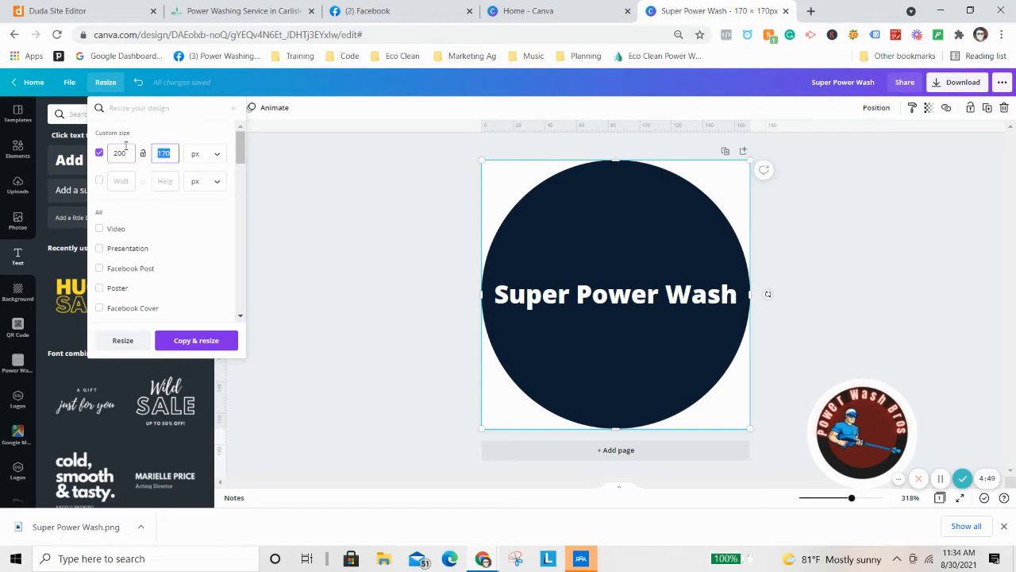
type("200")
left_click(196, 340)
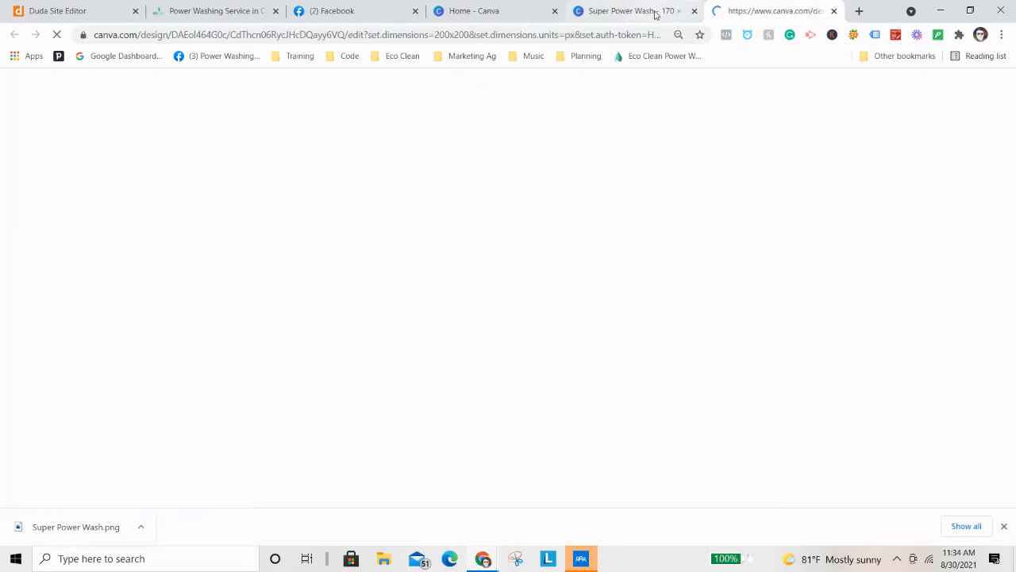
Close the original 170 px design and download the resized 200 px copy
left_click(667, 11)
left_click(695, 11)
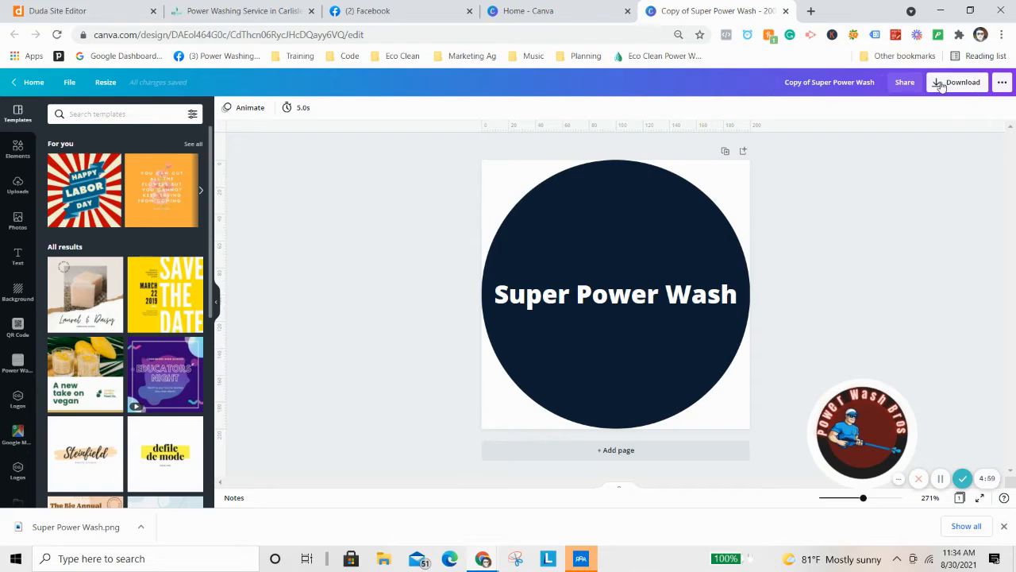
left_click(940, 86)
left_click(921, 268)
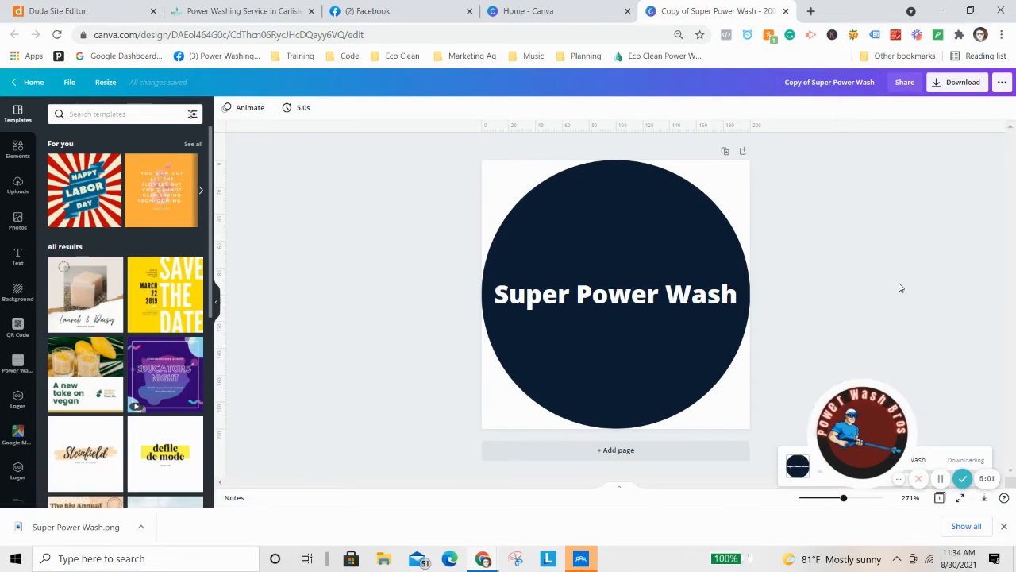
Switch to the Facebook Page setup, add the downloaded 200 x 200 px logo copy as profile photo, and check it in the desktop preview
left_click(532, 10)
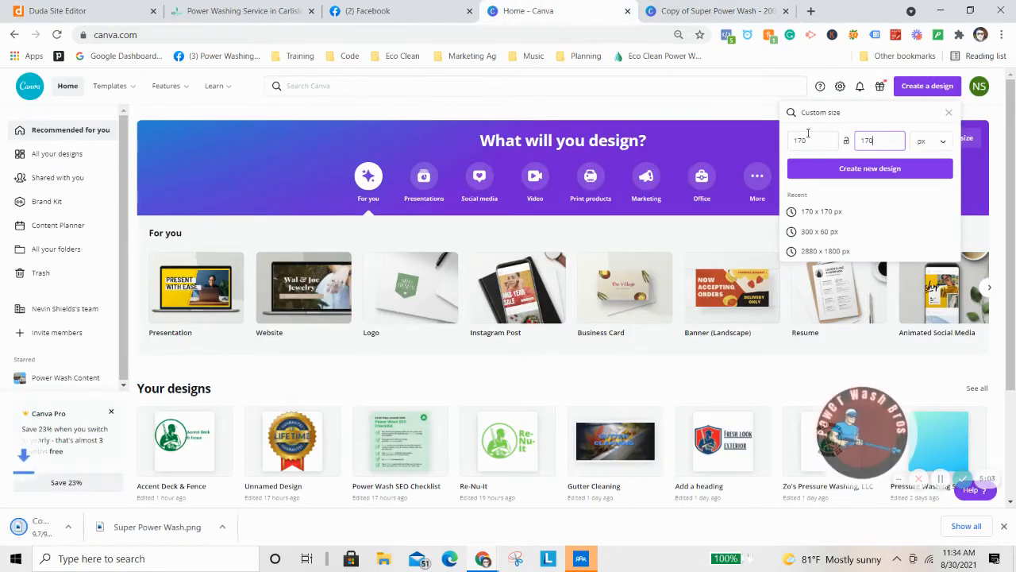
left_click(247, 11)
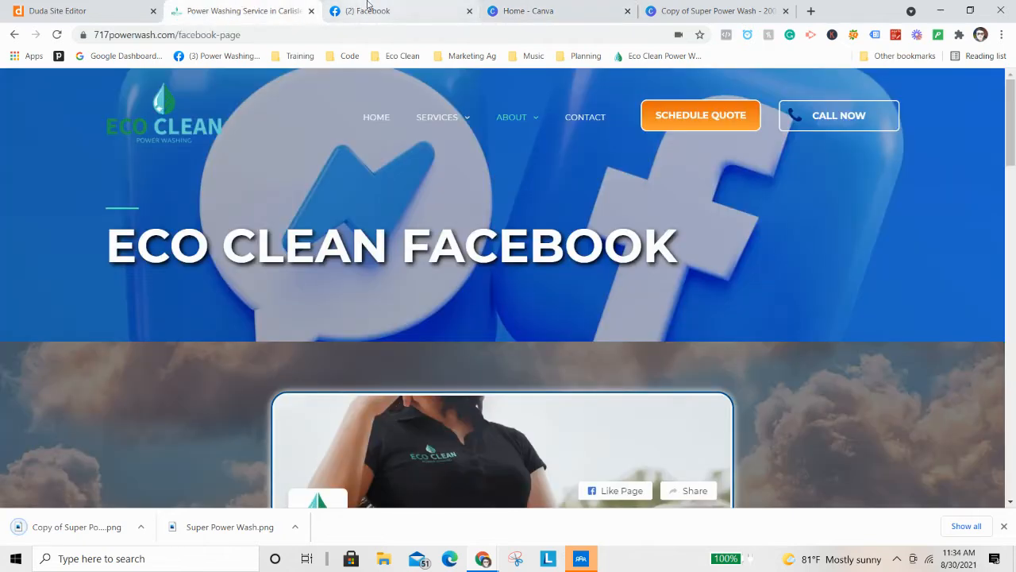
left_click(367, 11)
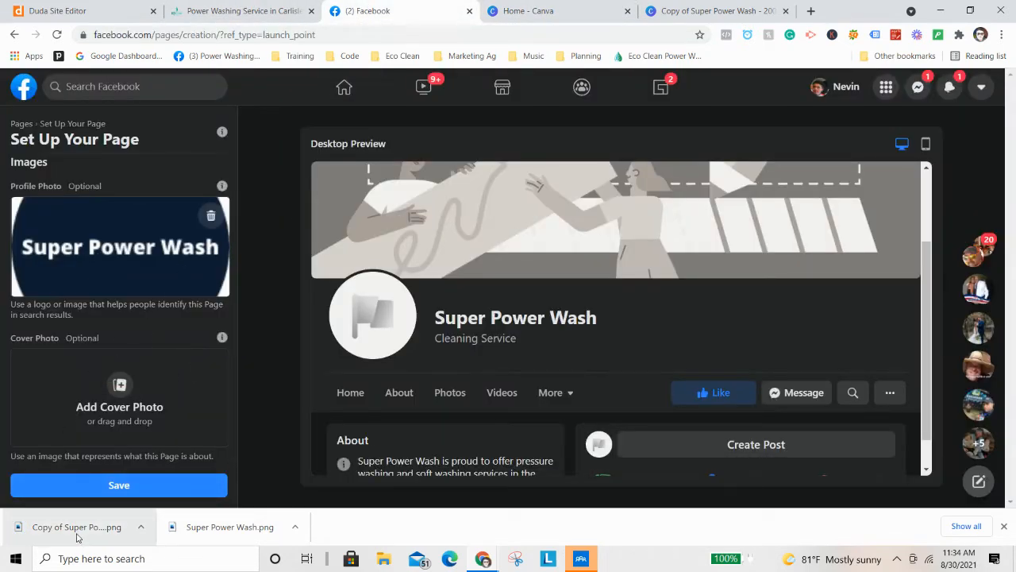
left_click_drag(77, 527, 126, 272)
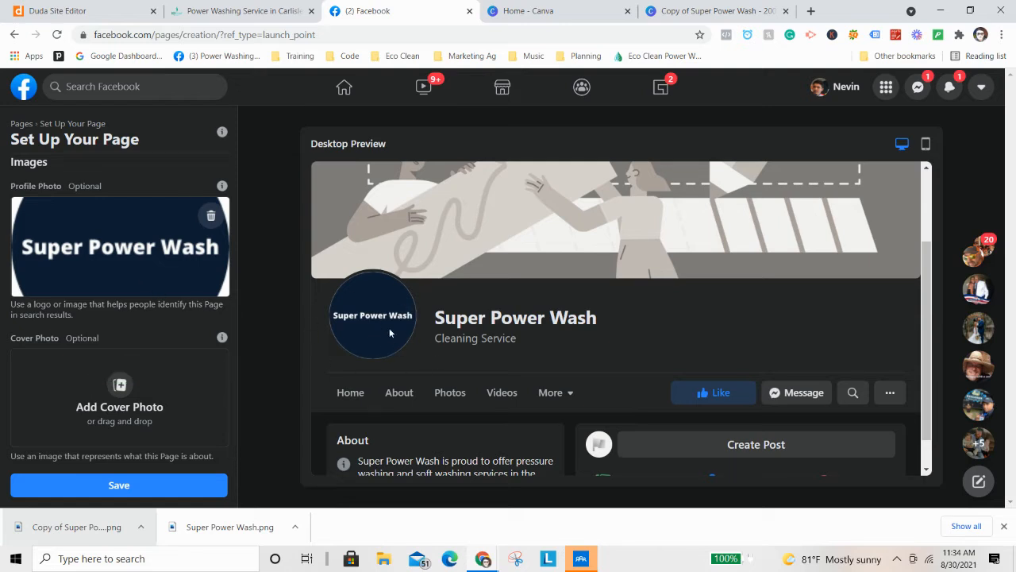
scroll(433, 344, "up", 2)
scroll(571, 330, "down", 2)
scroll(706, 317, "up", 3)
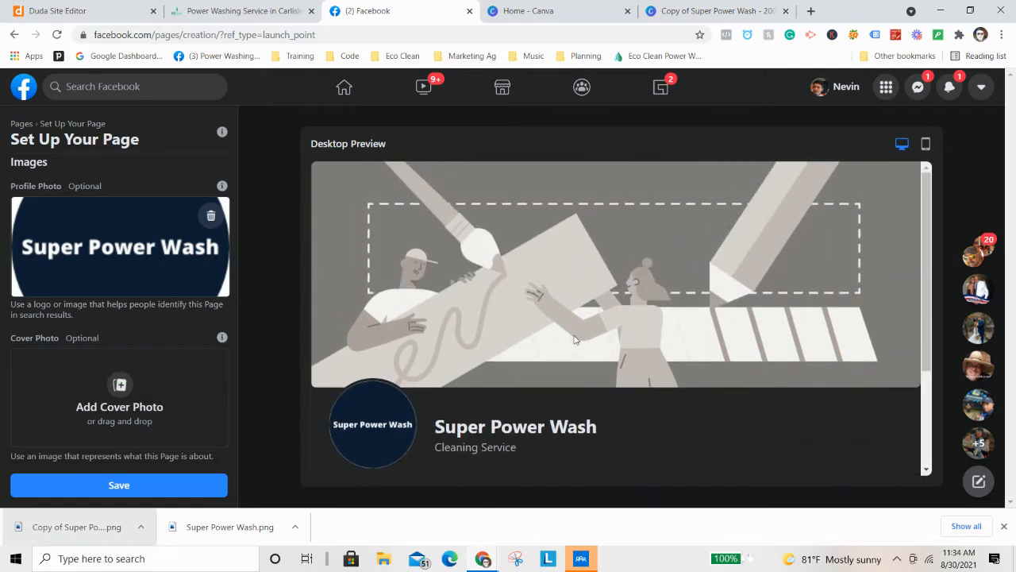
scroll(573, 337, "down", 3)
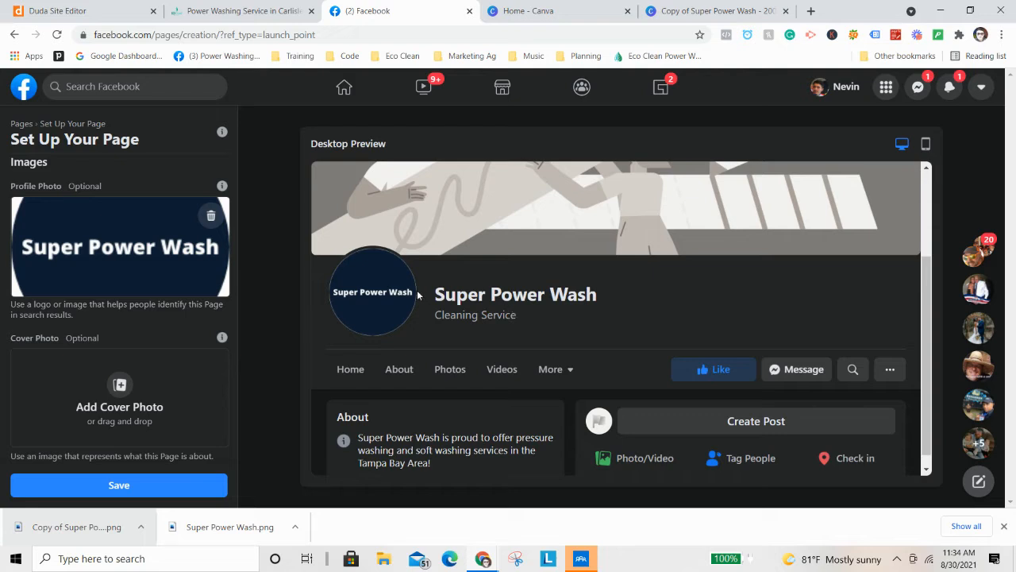
scroll(372, 296, "up", 2)
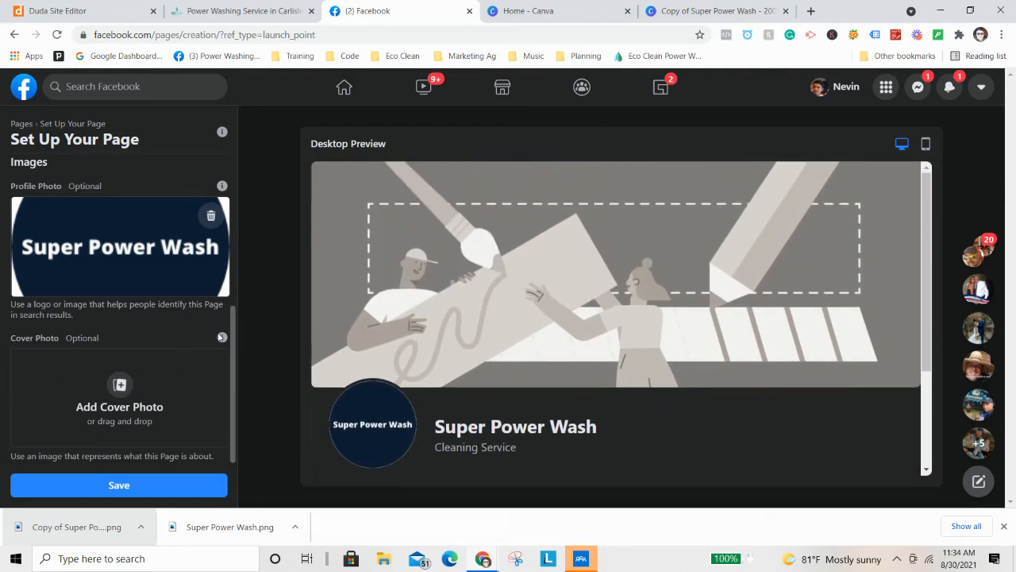
Check the recommended cover photo size, create a 1640 x 856 px custom design in Canva, and close the logo copy
mouse_move(225, 339)
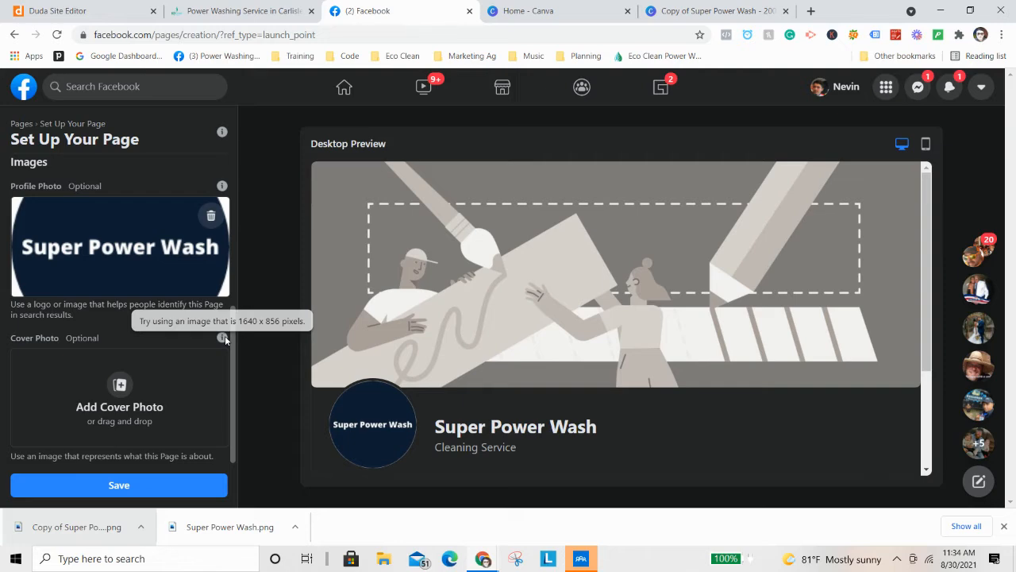
left_click(699, 10)
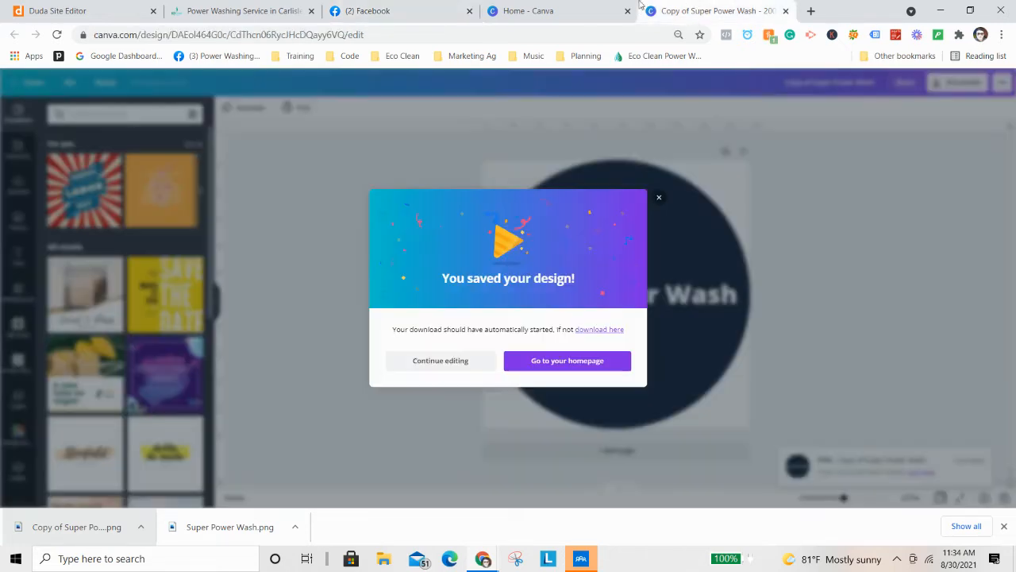
left_click(603, 10)
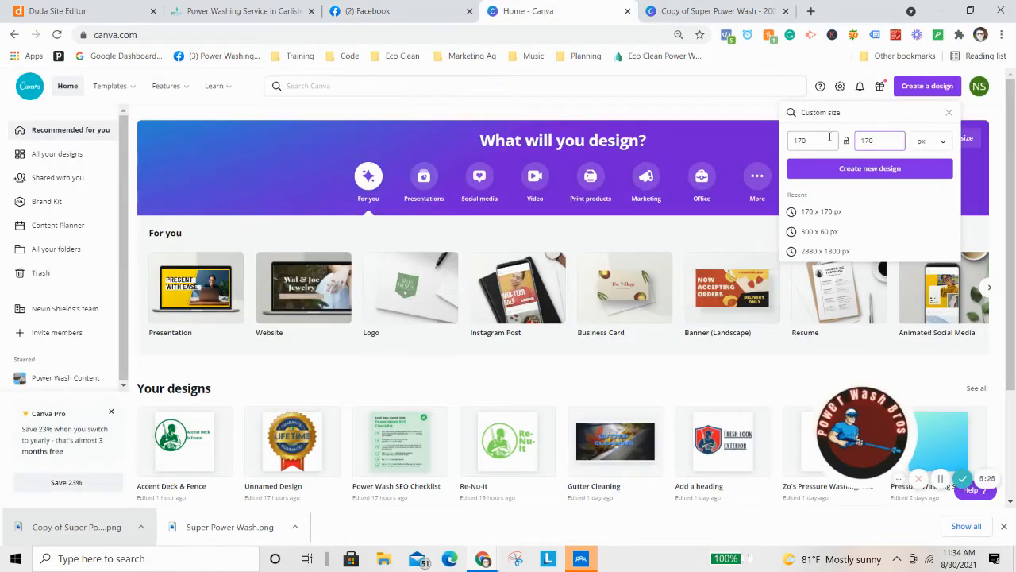
type("1640")
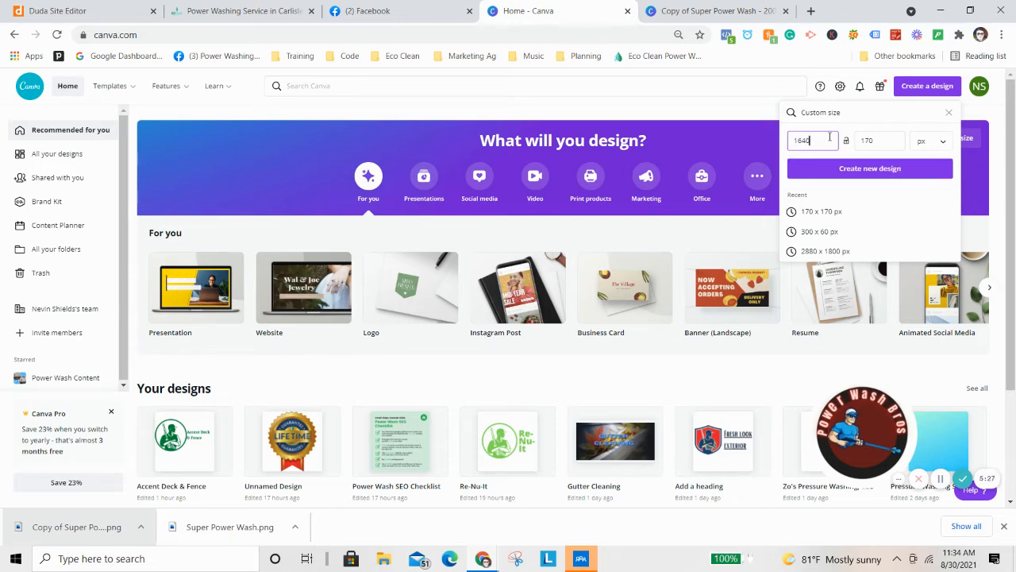
key("Tab")
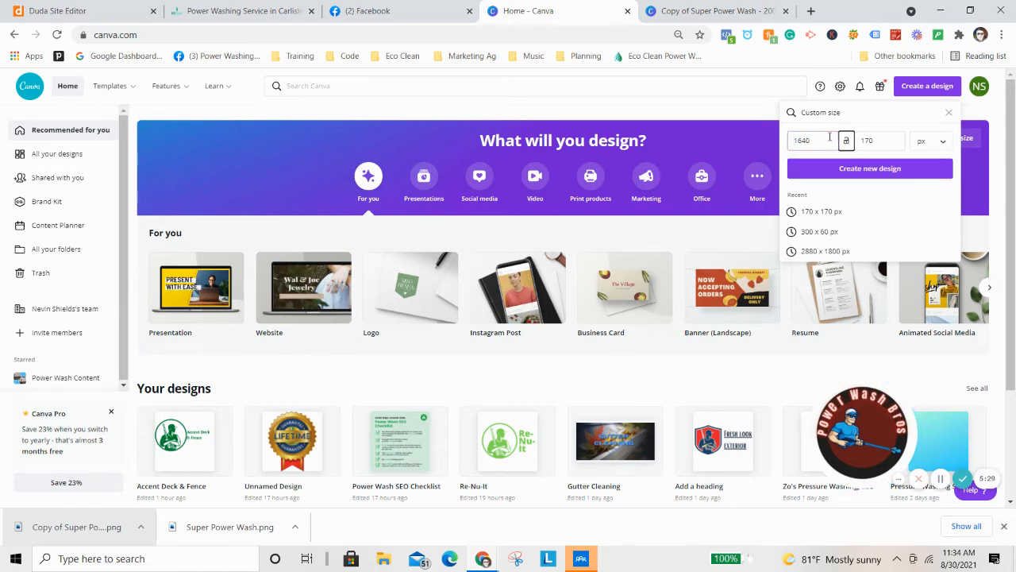
type("856")
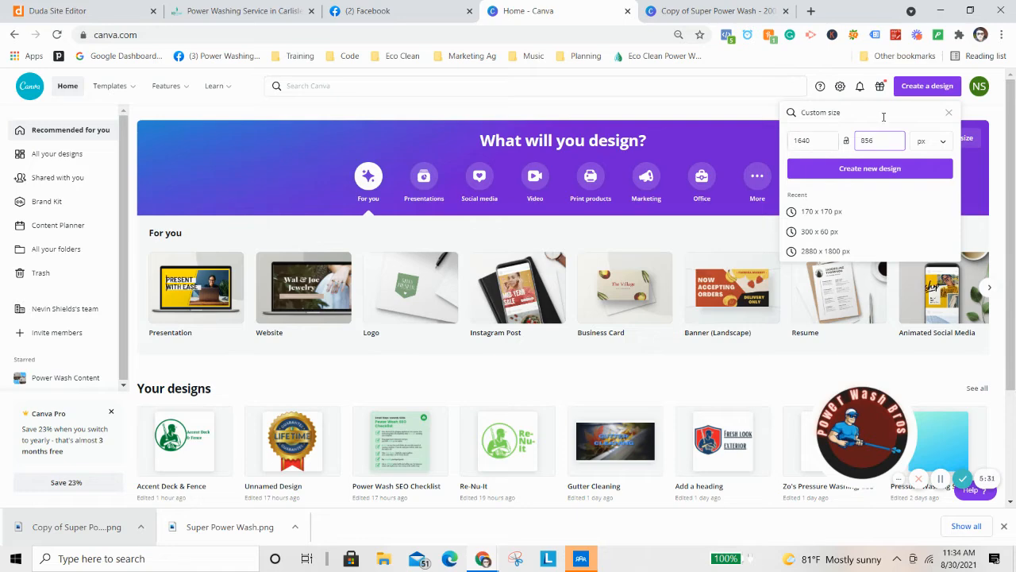
left_click(870, 168)
left_click(818, 13)
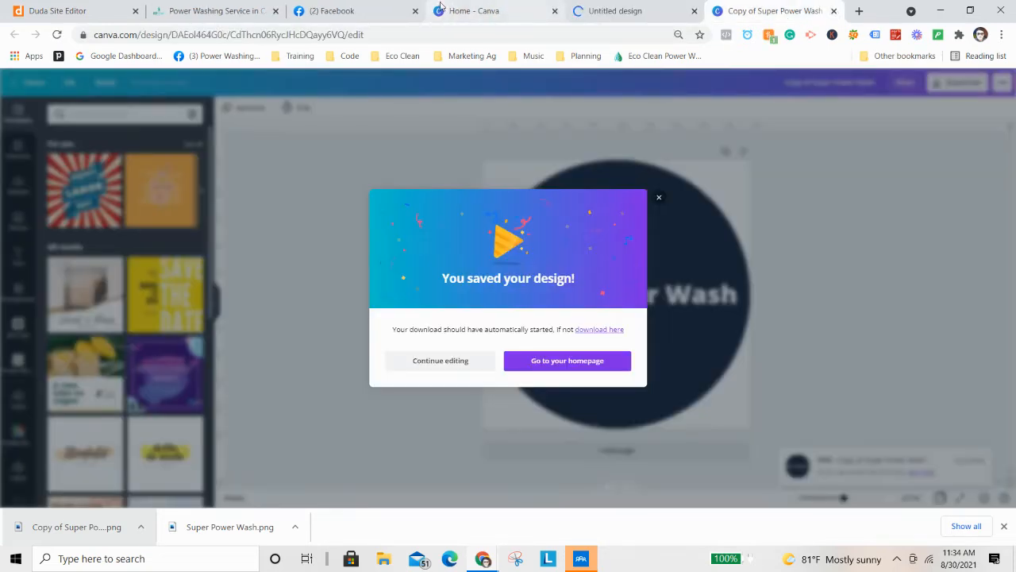
left_click(834, 11)
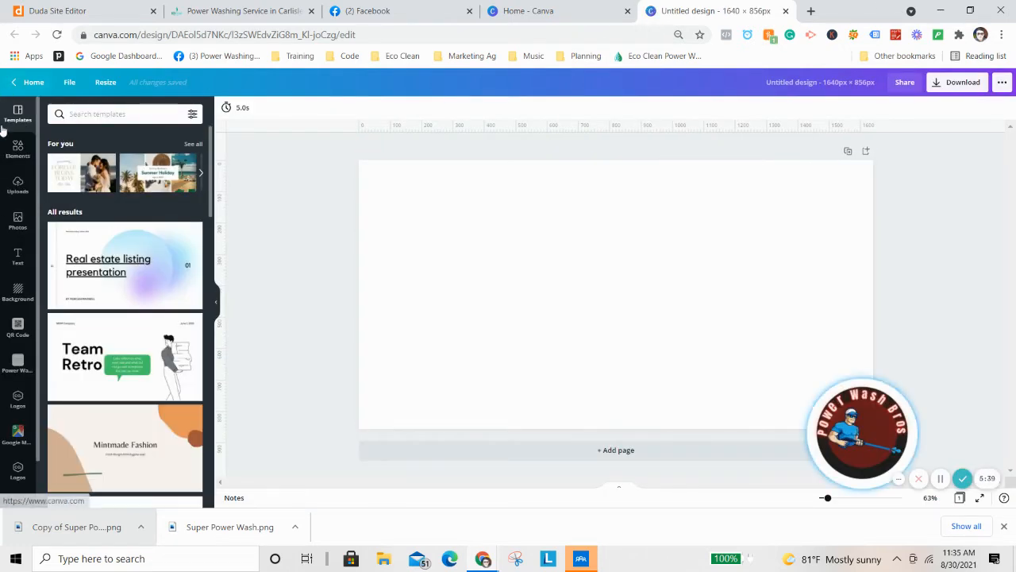
Search Canva's photo library for "tampa"
left_click(17, 214)
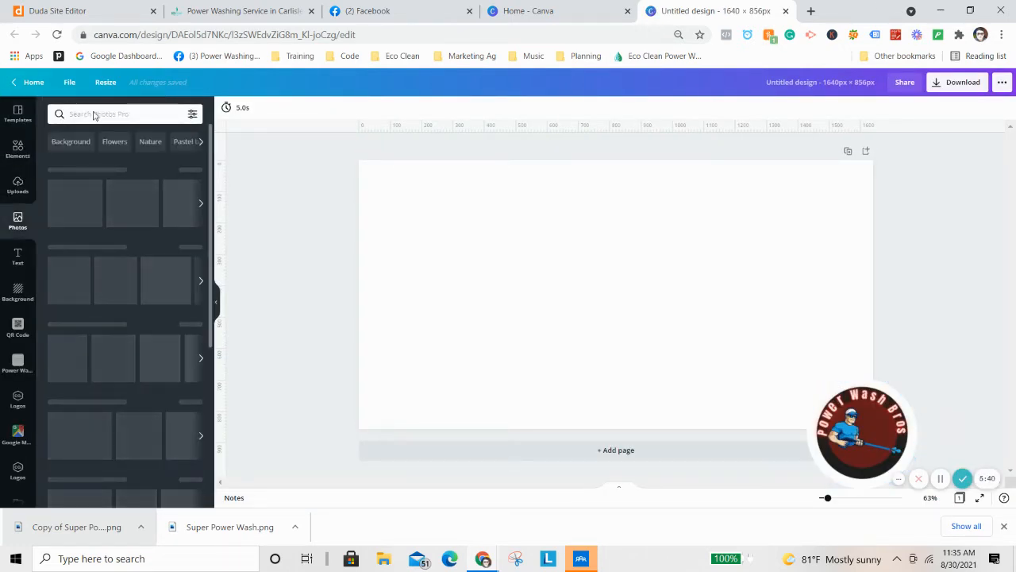
left_click(94, 115)
type("tampa")
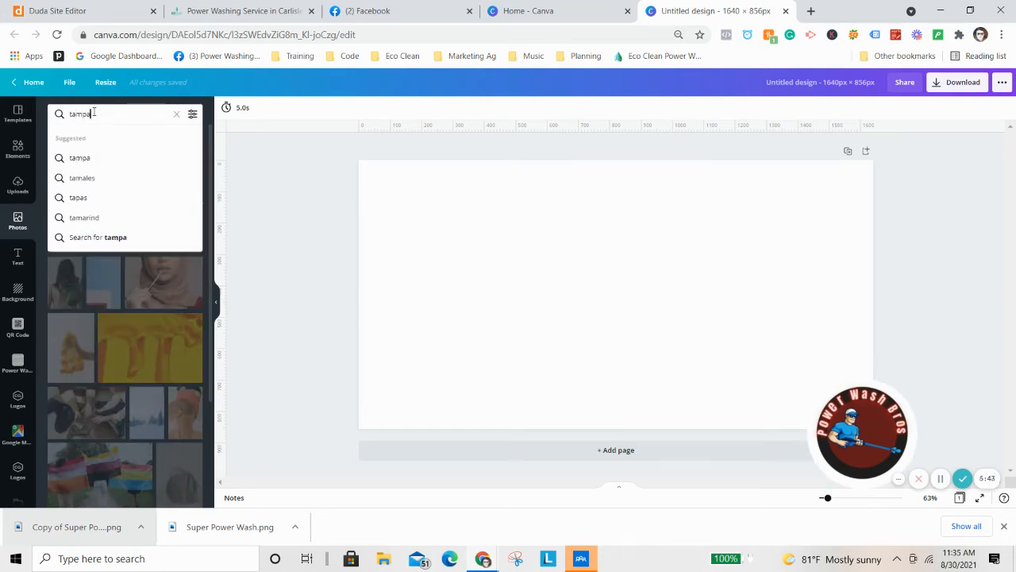
key("Return")
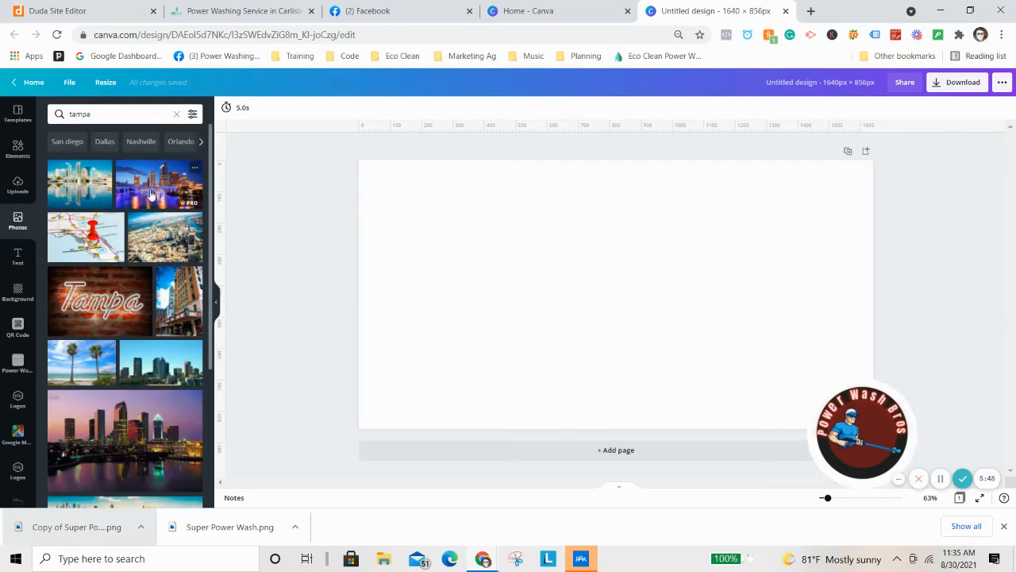
left_click(151, 195)
left_click_drag(569, 301, 499, 271)
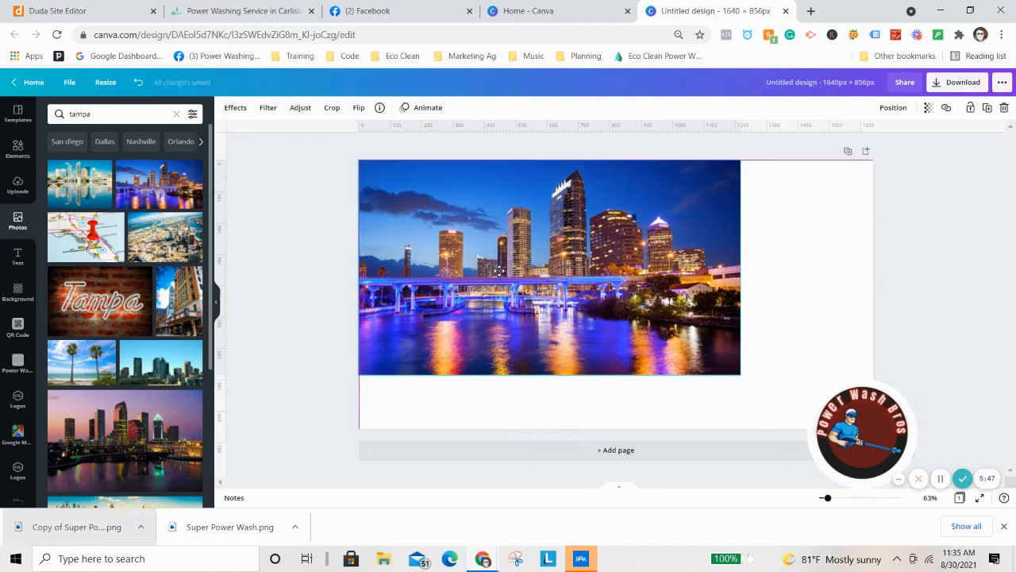
key("Delete")
Add the Tampa skyline photo with the pink and purple sunset sky, then enlarge and position it to fill the whole canvas
left_click(139, 434)
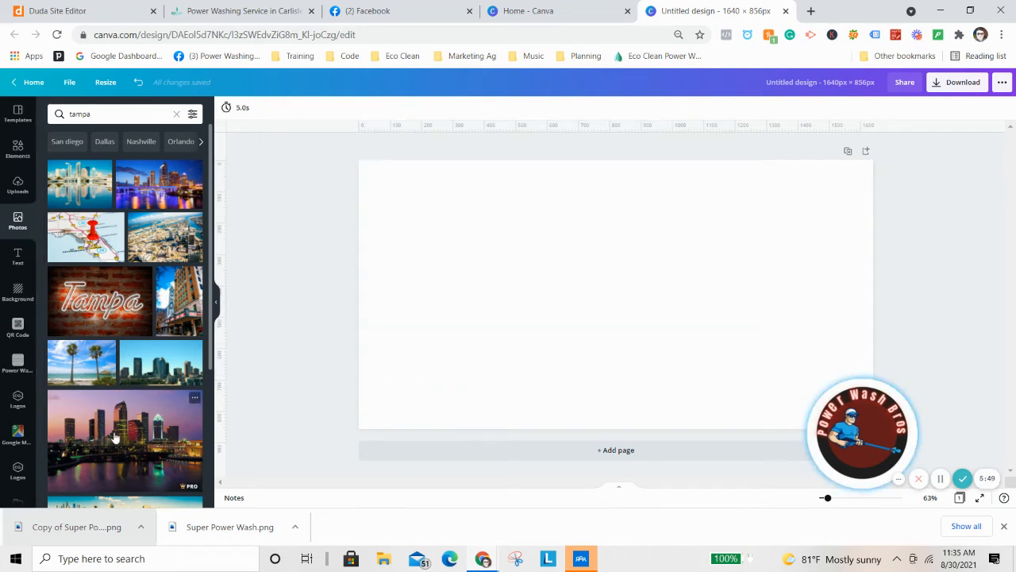
left_click_drag(536, 361, 442, 333)
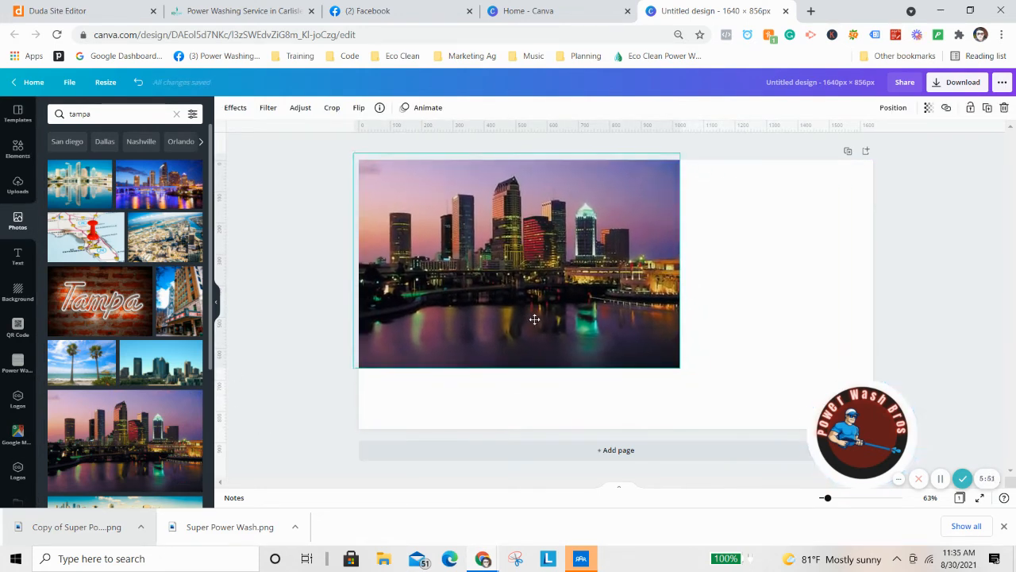
left_click_drag(672, 363, 873, 429)
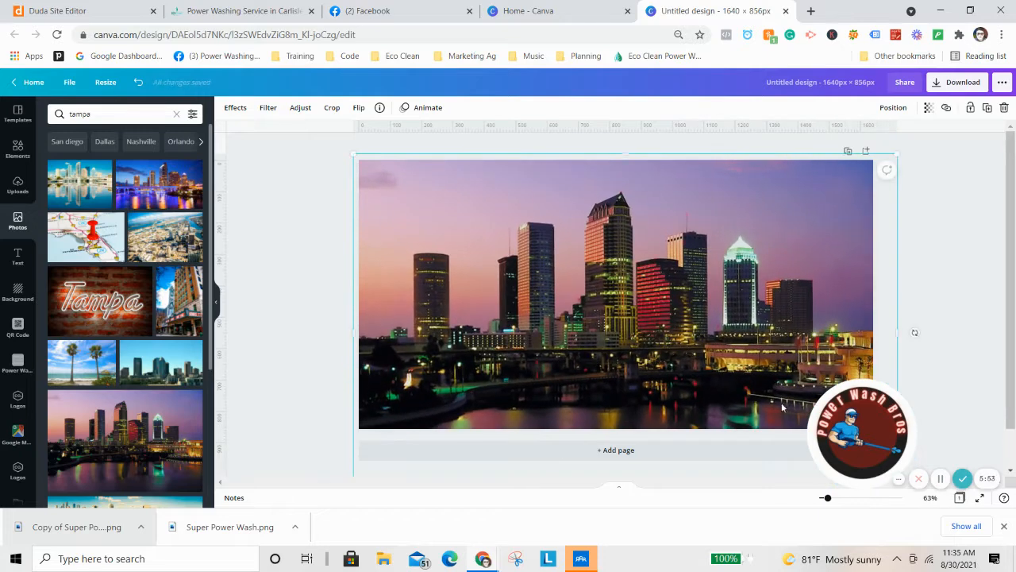
left_click_drag(761, 379, 759, 369)
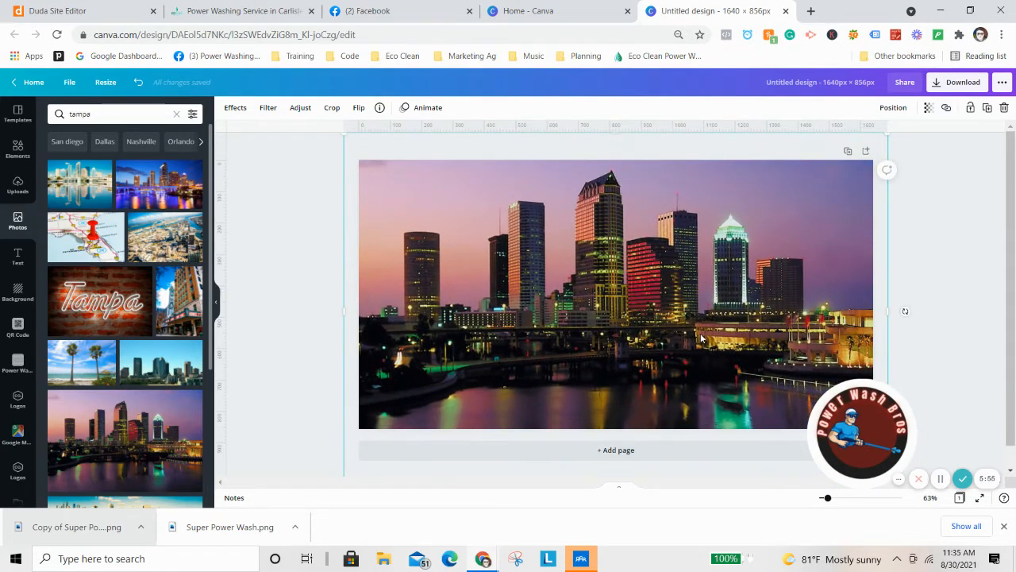
Add a square shape and stretch it to cover the entire skyline photo
left_click(17, 149)
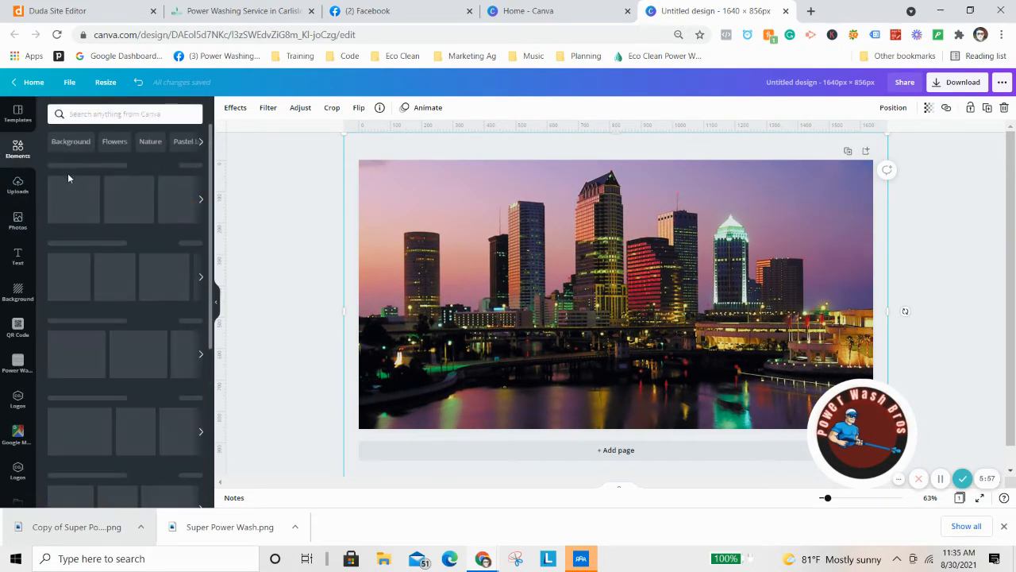
left_click(93, 259)
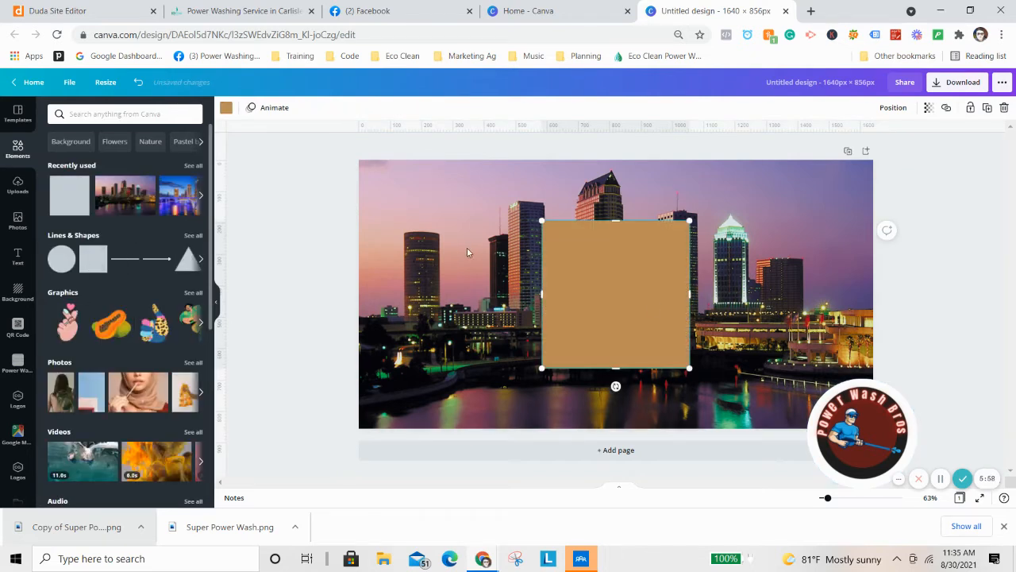
left_click_drag(651, 294, 471, 236)
left_click_drag(429, 305, 429, 428)
left_click_drag(498, 301, 898, 314)
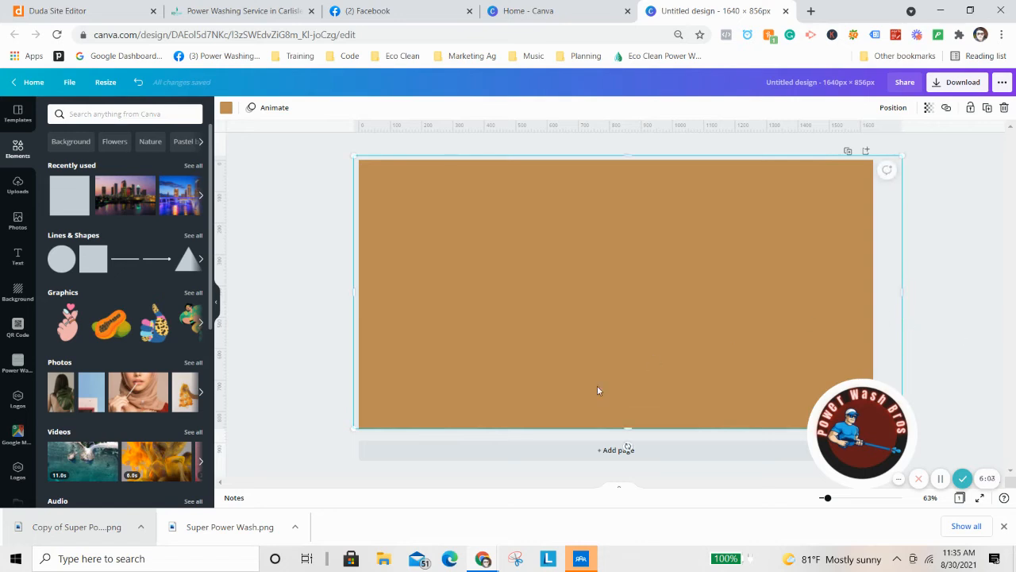
left_click_drag(596, 449, 596, 450)
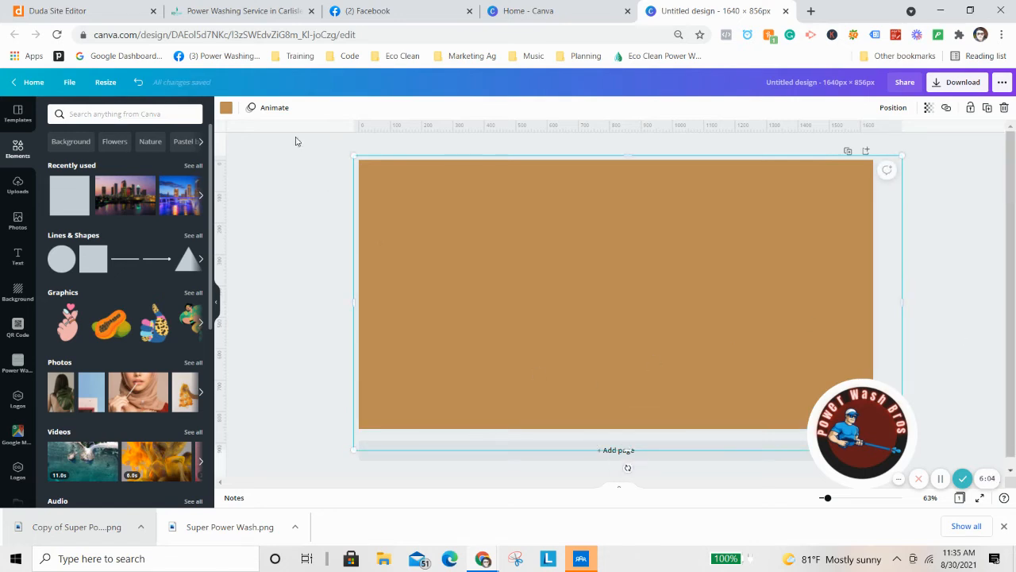
Recolor the covering shape with the first dark navy brand color and set its transparency to 88
left_click(225, 108)
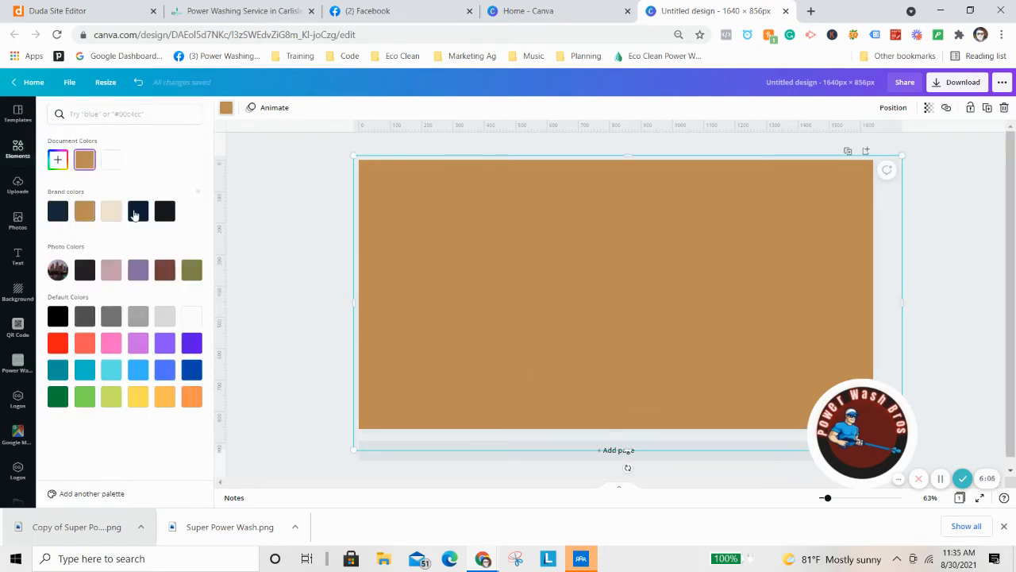
left_click(68, 214)
left_click(928, 107)
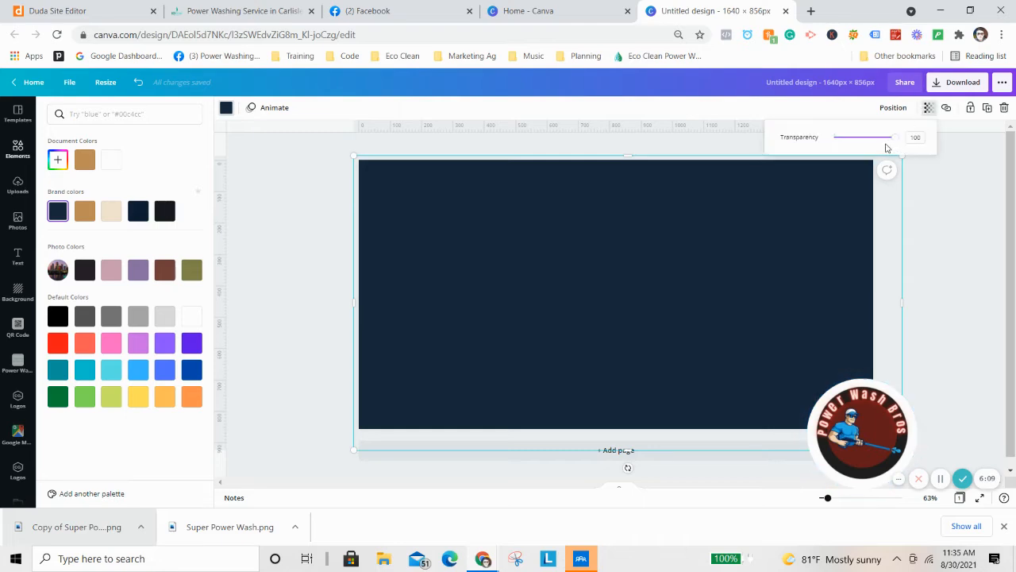
mouse_move(887, 148)
left_mouse_down()
mouse_move(874, 148)
mouse_move(888, 151)
left_mouse_up()
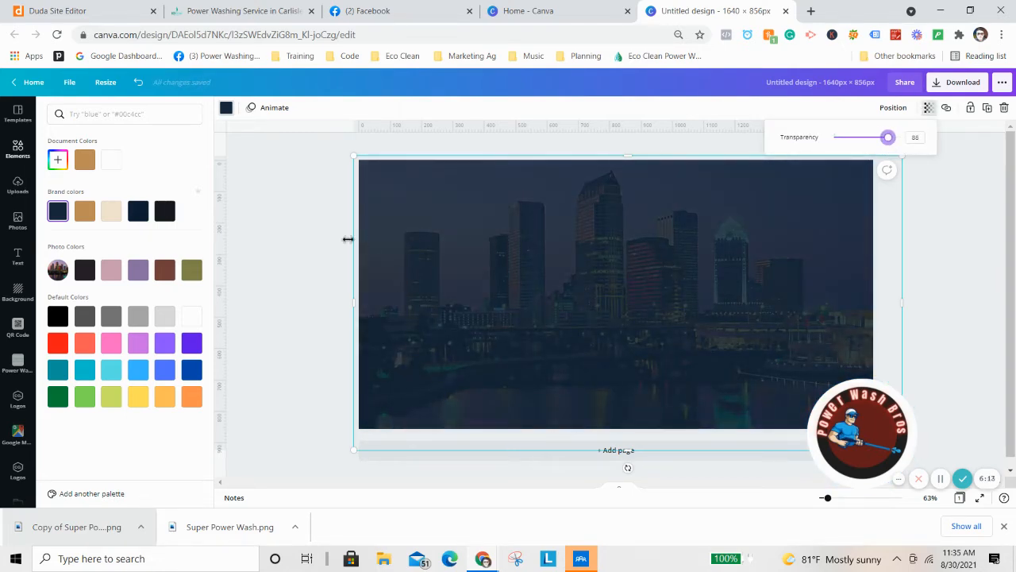
left_click(308, 266)
left_click_drag(869, 428, 966, 391)
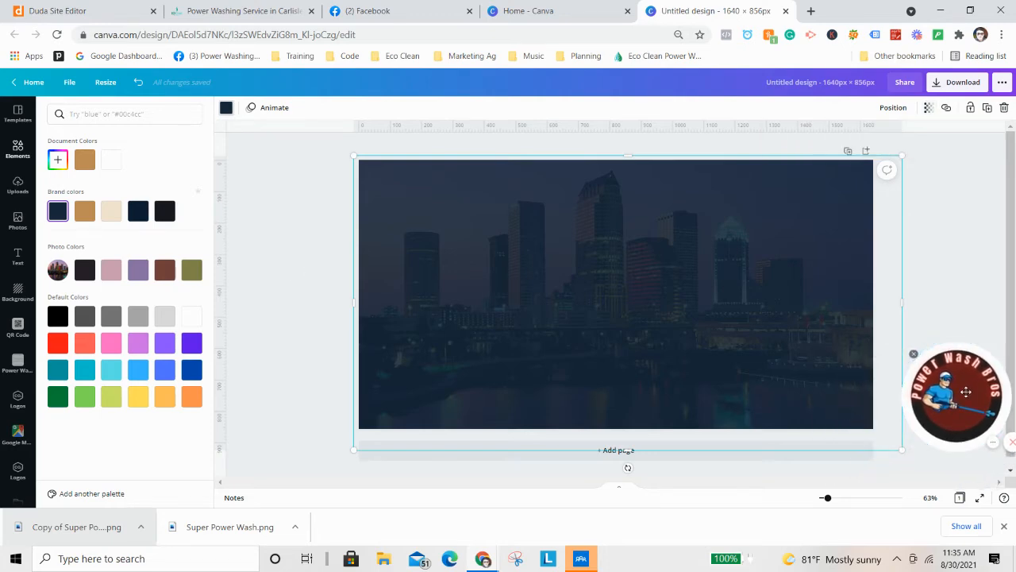
Add a heading text box to the cover design
left_click(18, 184)
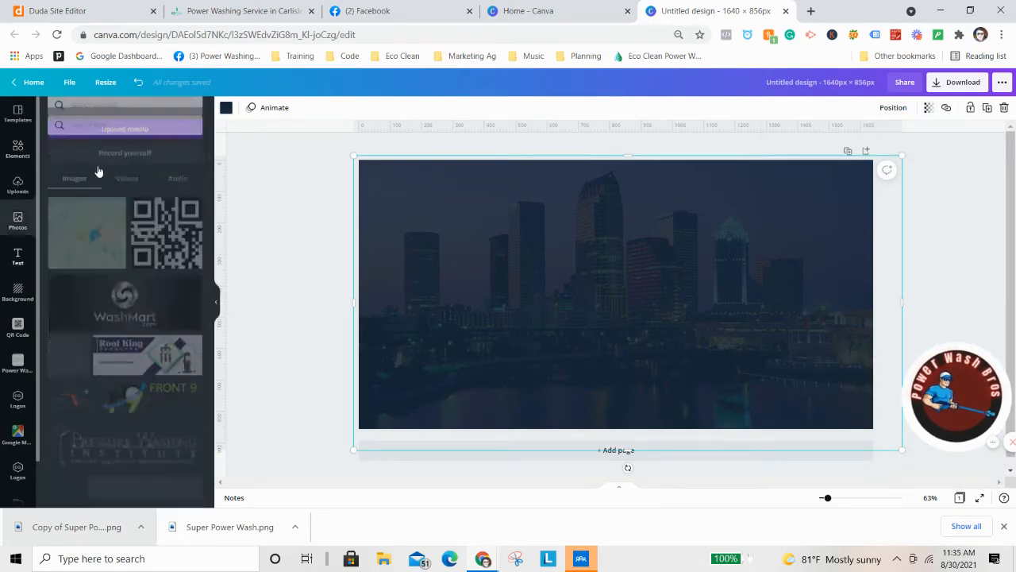
left_click(17, 256)
left_click(102, 161)
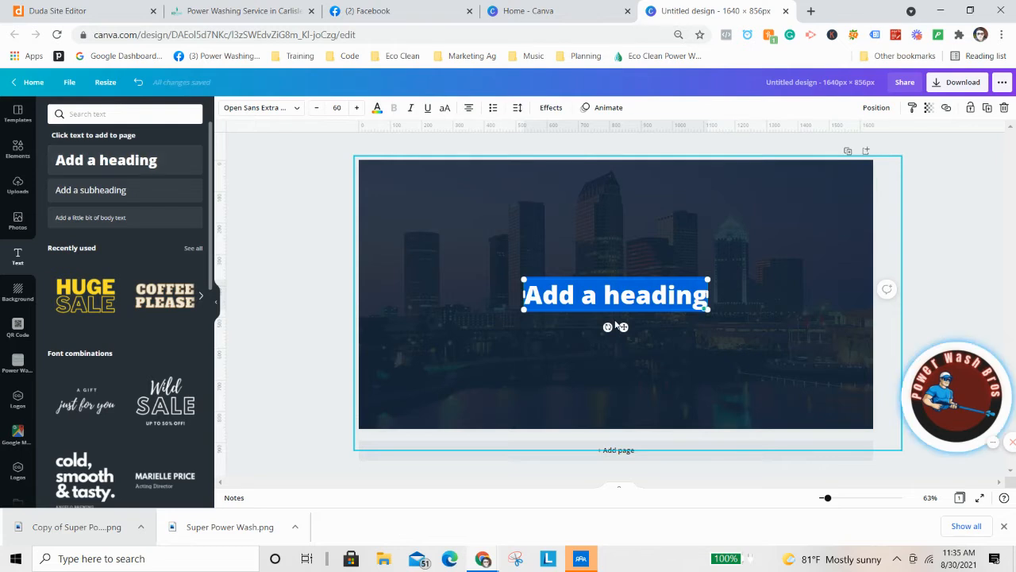
type("7. Optimize Images and Paragraphs")
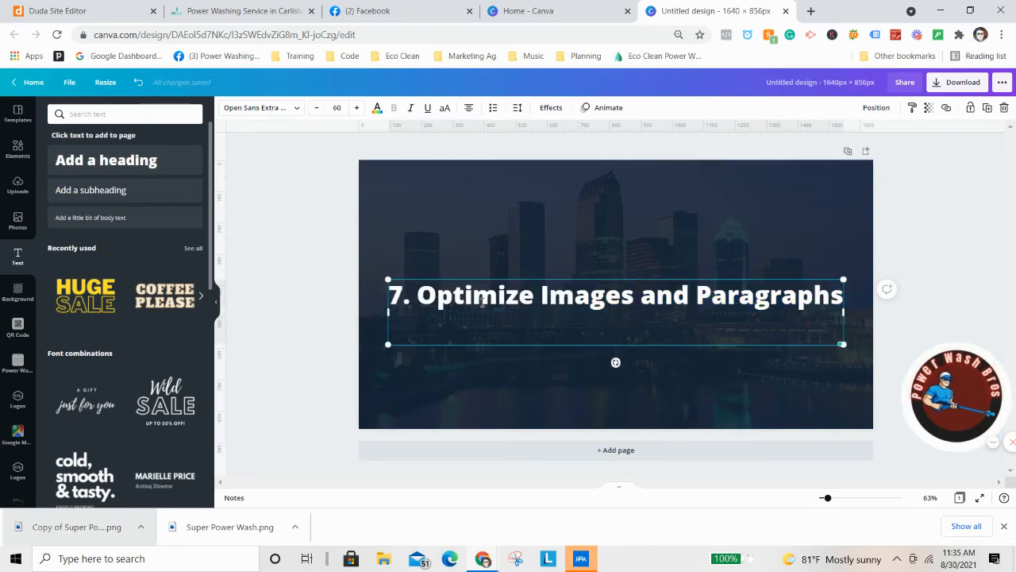
left_click_drag(408, 296, 675, 311)
key("BackSpace")
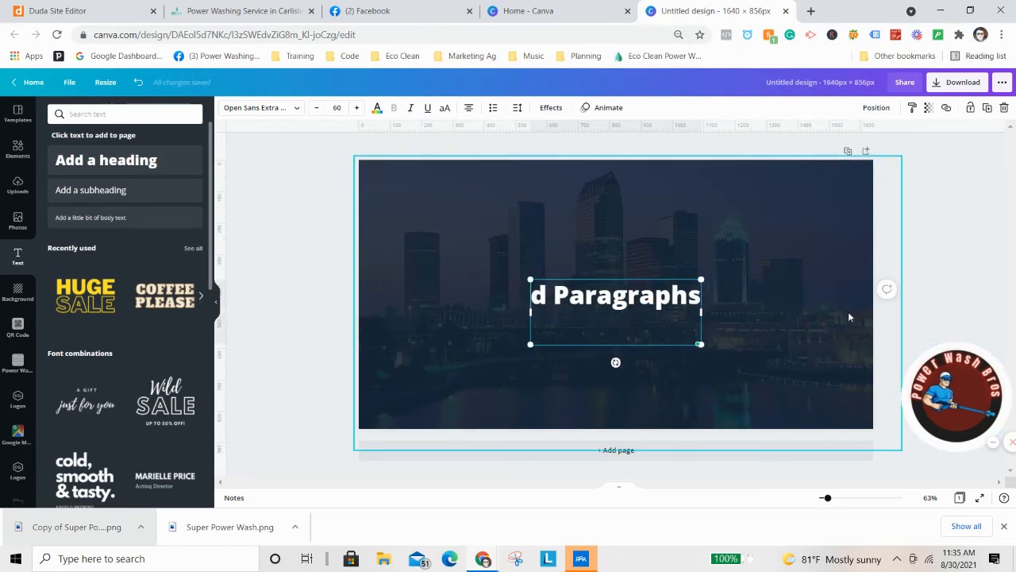
Replace all of the heading's text with "Super Power Wash"
double_click(602, 286)
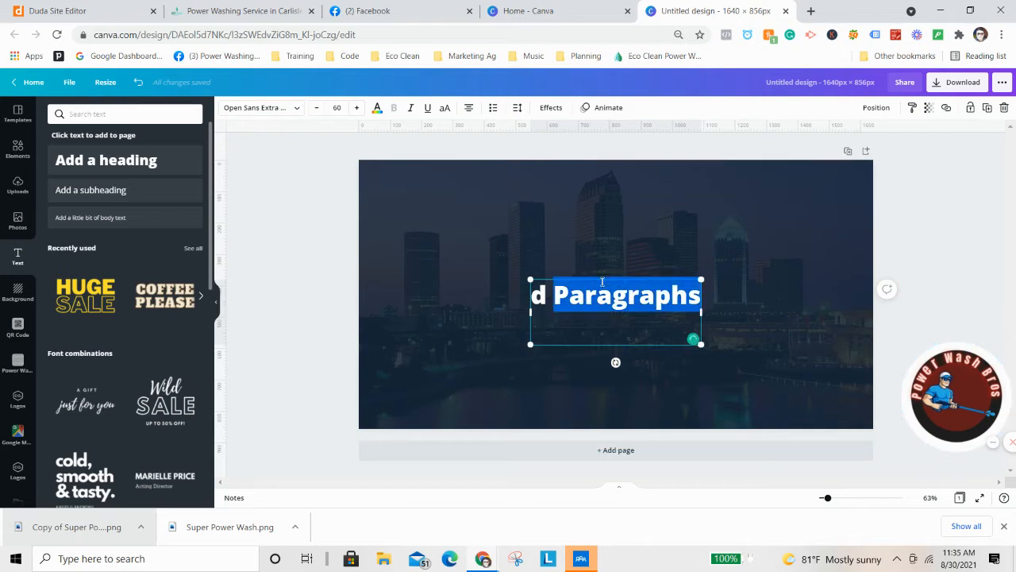
type("Super")
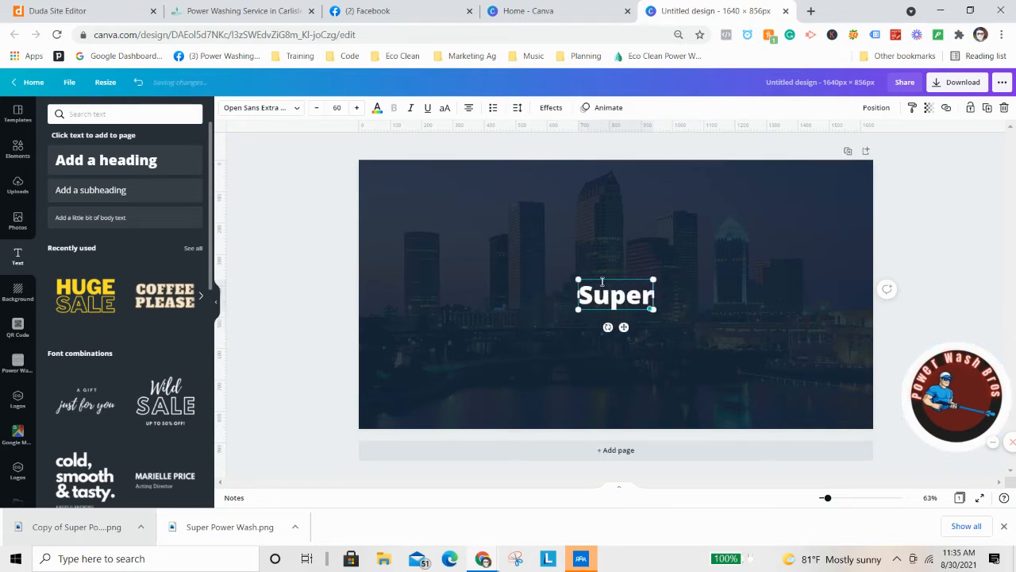
type(" Power Wash")
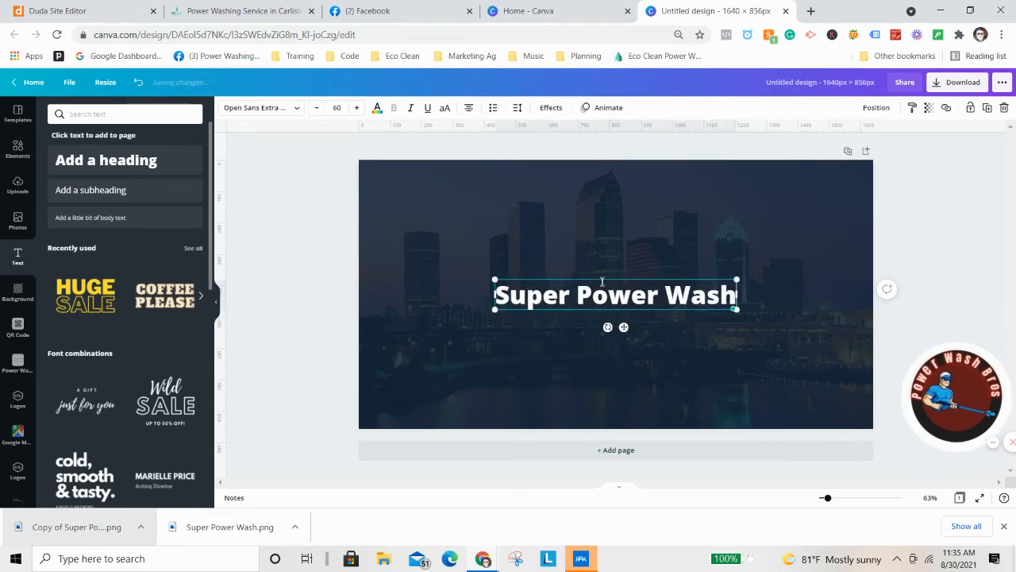
left_click(691, 266)
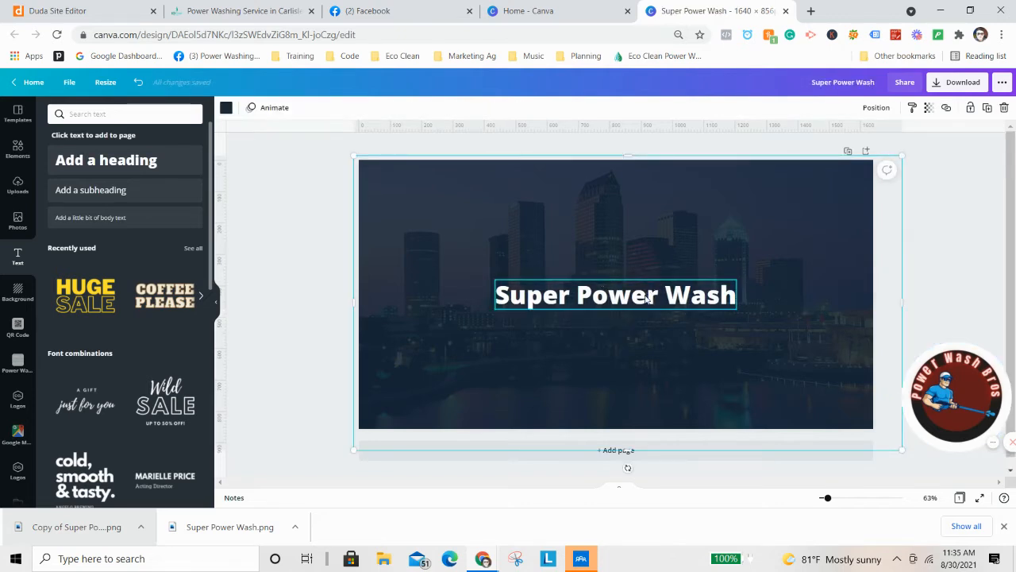
Raise the heading into the upper half of the cover, enlarge it to font size 78.5 and roughly center it horizontally
left_click_drag(649, 294, 647, 244)
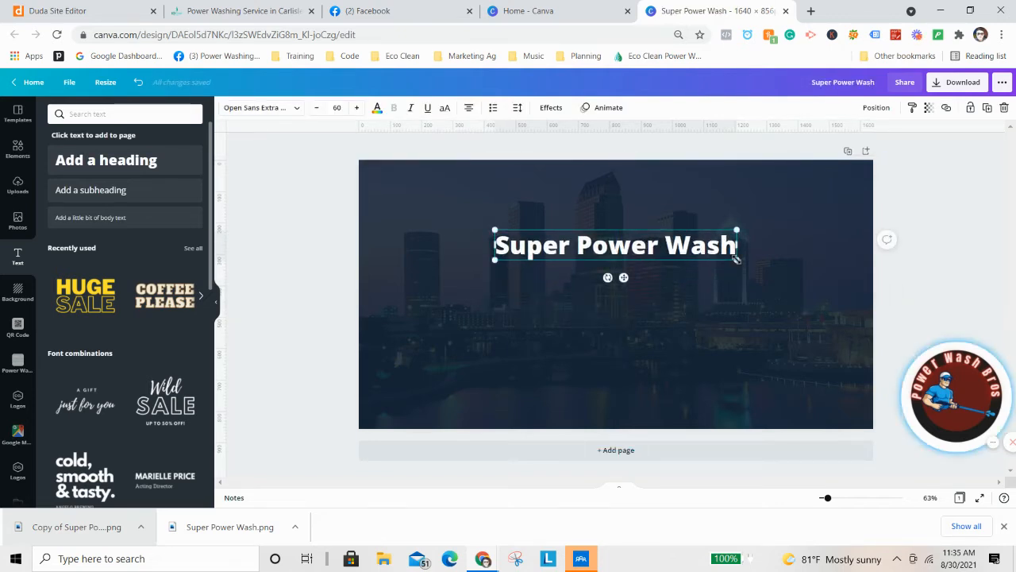
left_click_drag(736, 258, 800, 370)
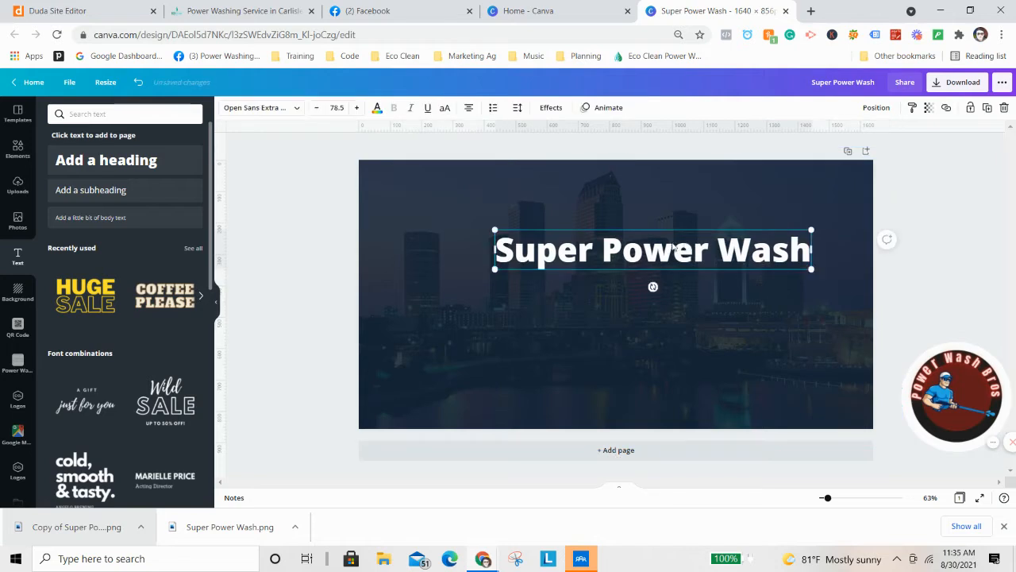
left_click_drag(684, 319, 650, 317)
left_click(649, 318)
Duplicate the "Super Power Wash" heading just below the original and shrink the copy to font size 54.8
left_click(640, 252)
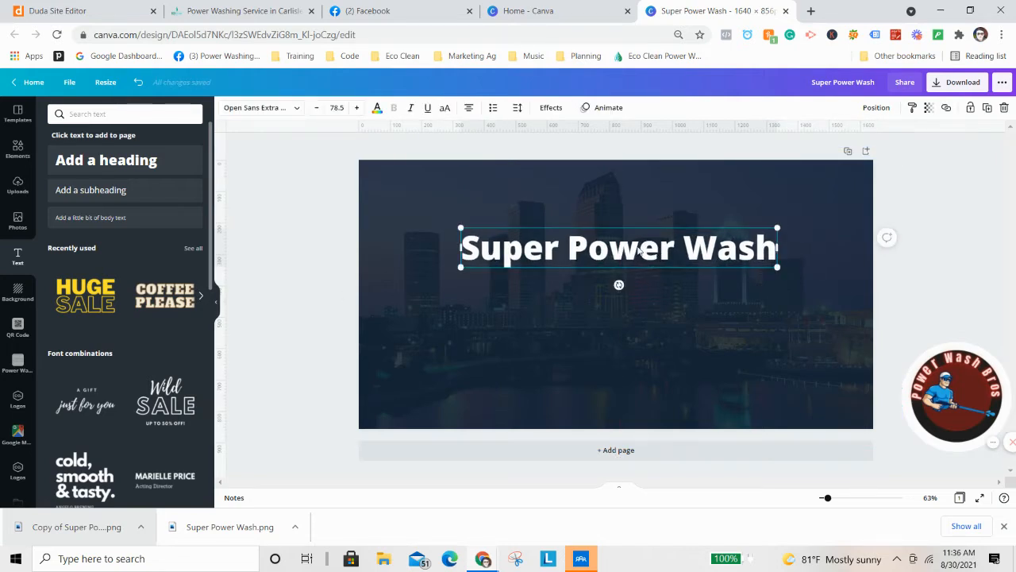
left_click_drag(640, 251, 657, 277)
double_click(686, 270)
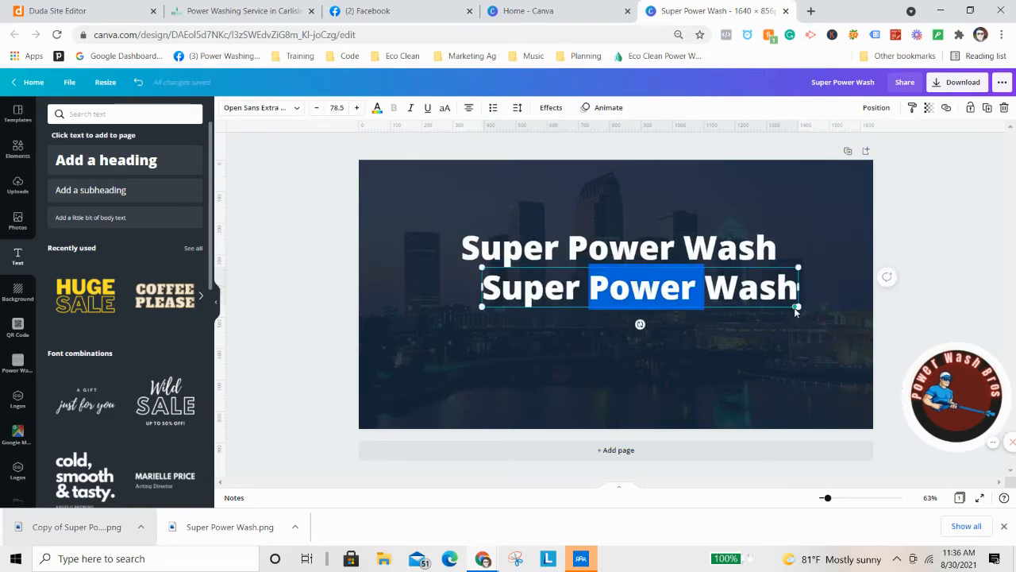
key("Escape")
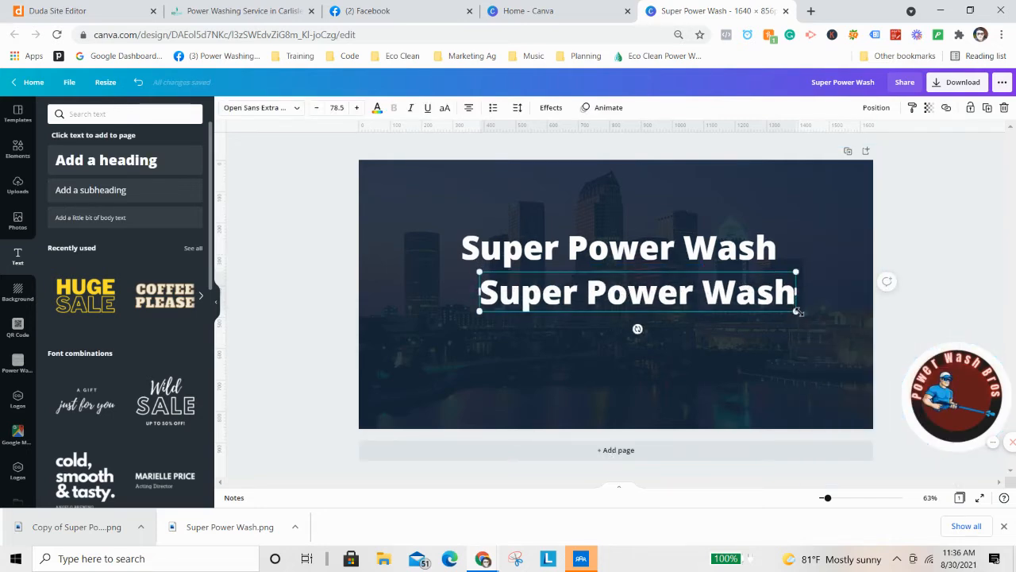
left_click_drag(798, 312, 700, 299)
Change the duplicated text to the tagline "Keeping Houses Clean", enclosed in double quotation marks
triple_click(606, 283)
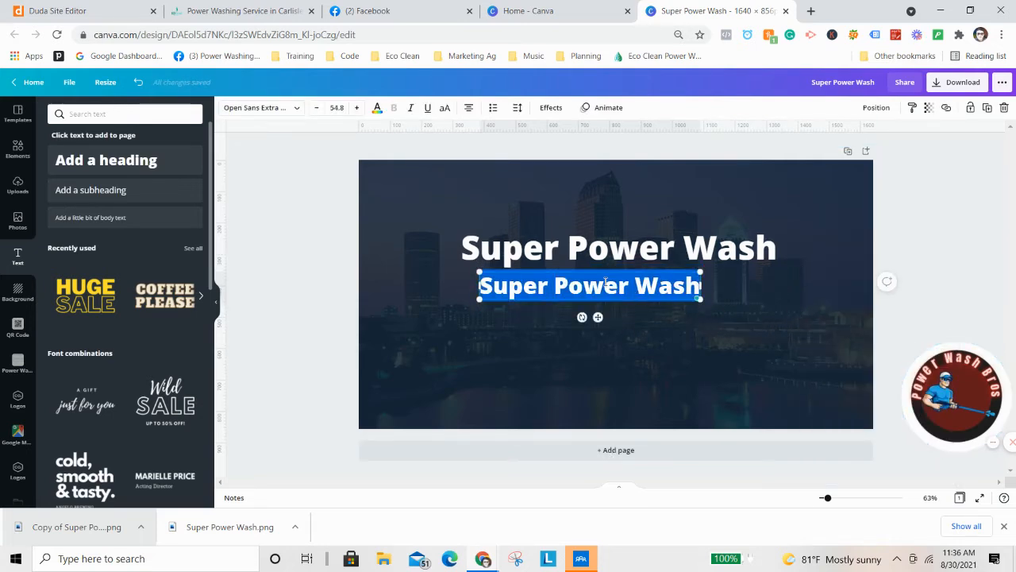
type("Keep")
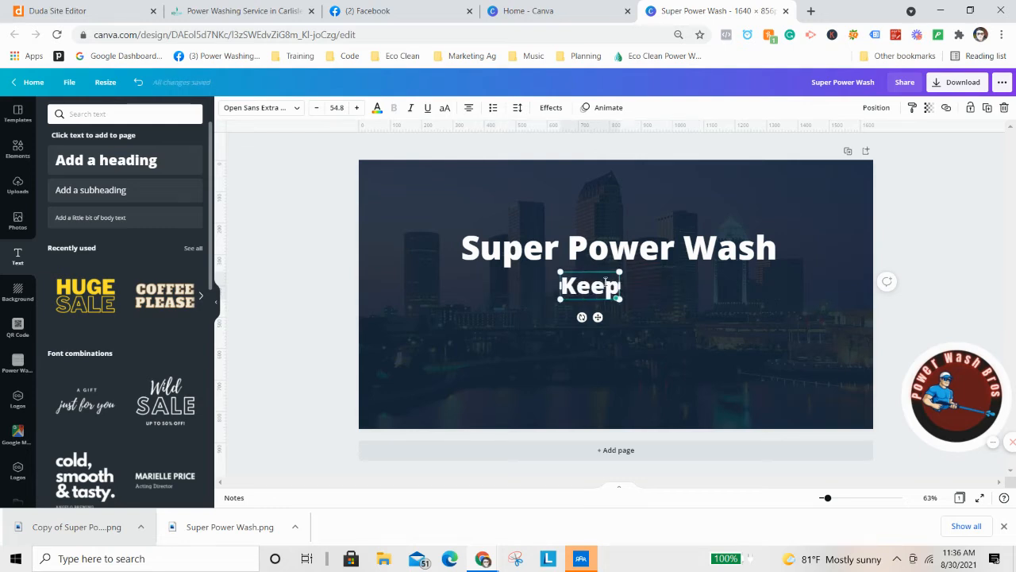
type("ing HOus")
key("BackSpace")
key("BackSpace")
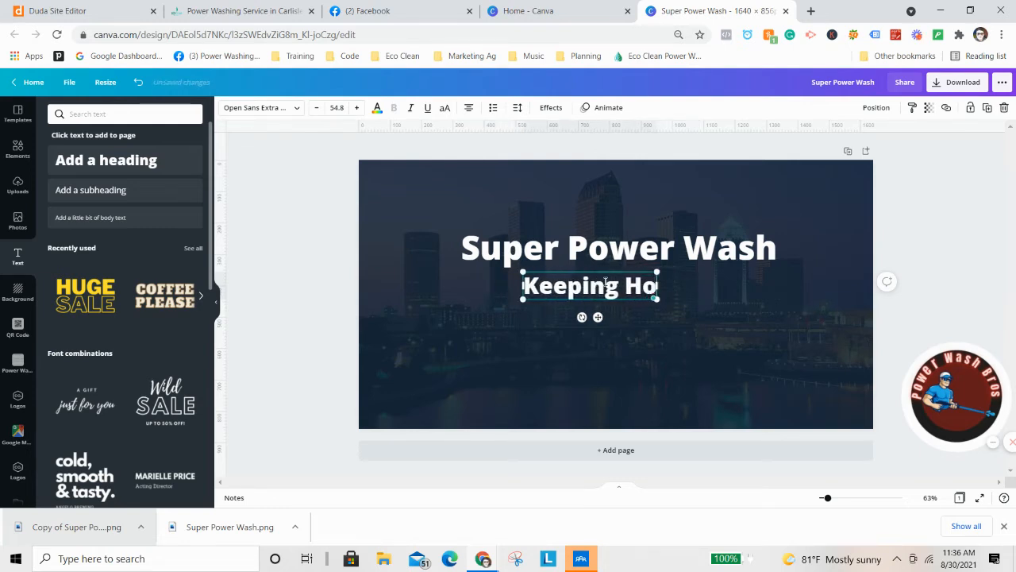
type("uses Clean")
type("g")
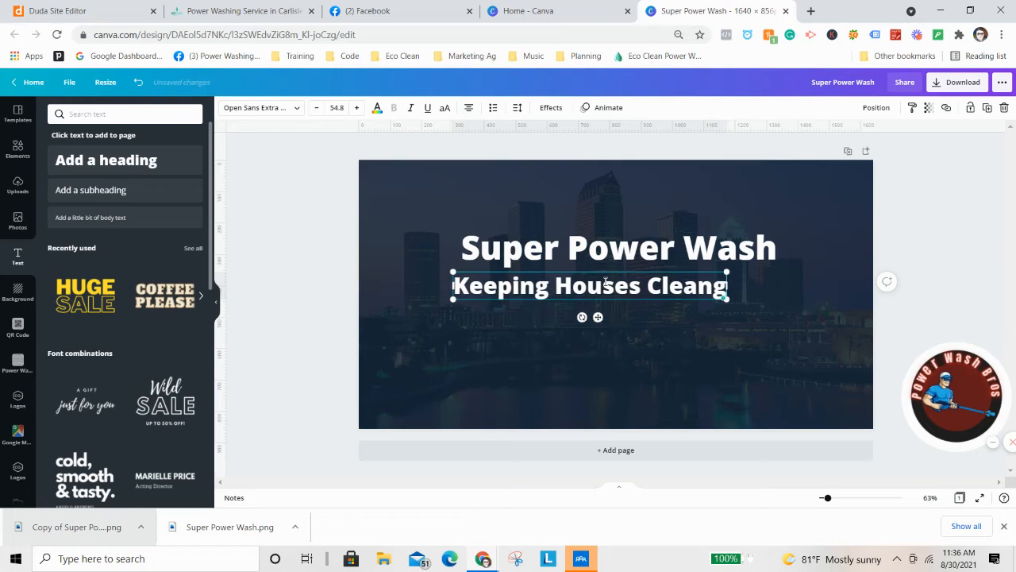
key("BackSpace")
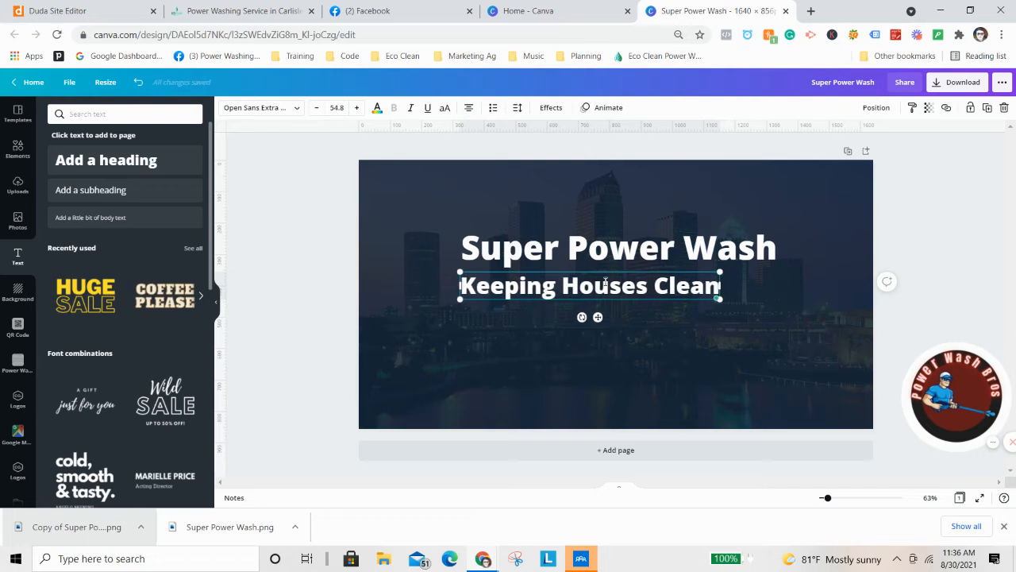
left_click(464, 284)
type("\"")
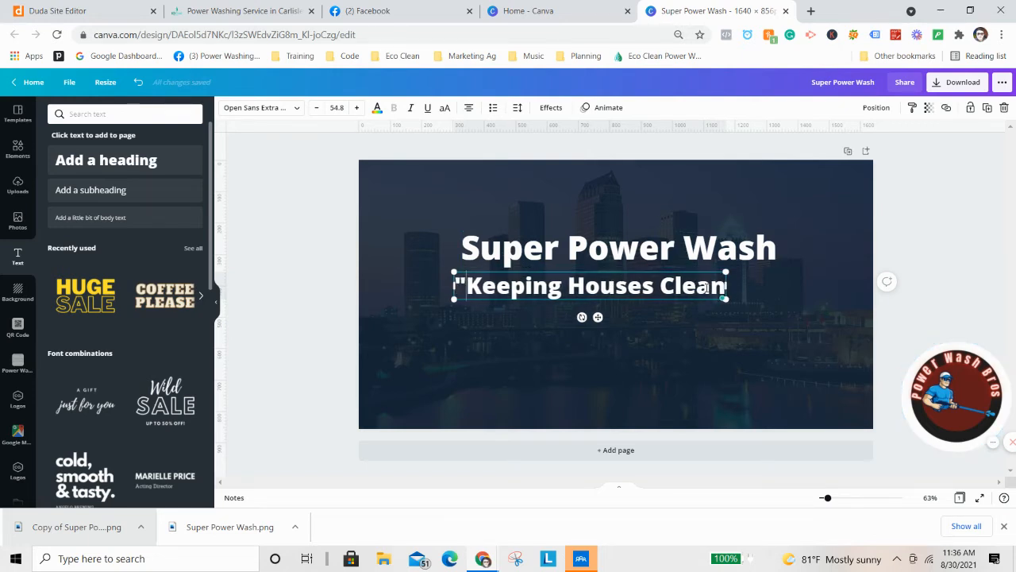
left_click(721, 288)
type("\"")
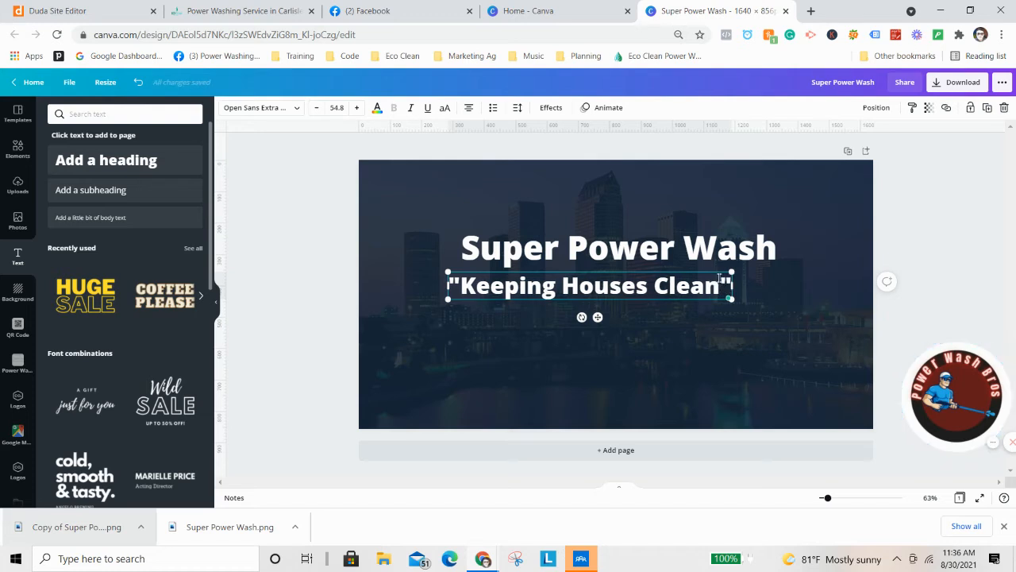
Set the tagline's font to Eczar SemiBold, shrink it to size 35.2 and center it beneath the heading
left_click(267, 107)
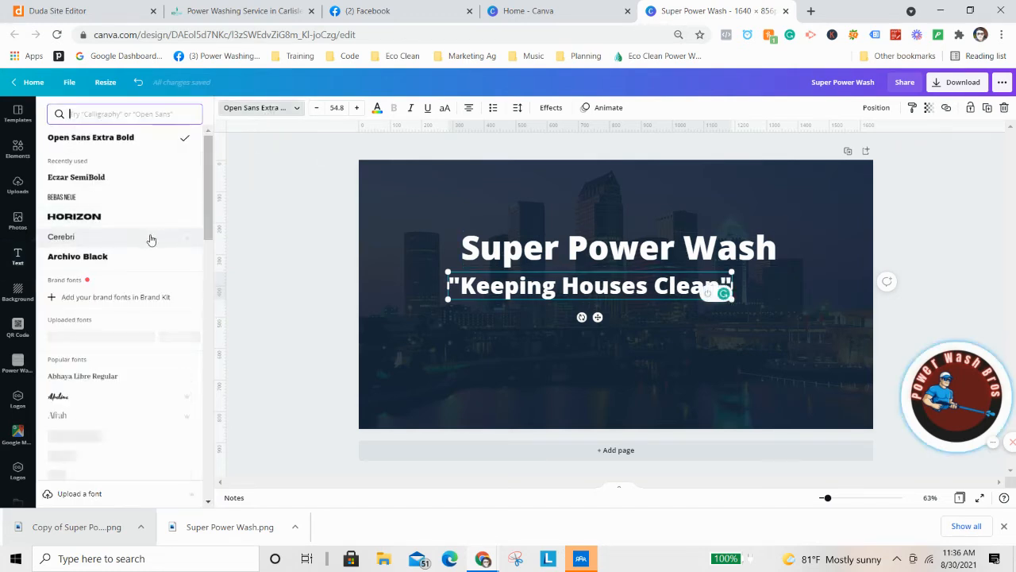
left_click(645, 347)
left_click(678, 294)
left_click_drag(716, 298, 667, 285)
left_click(615, 303)
Apply a Shadow effect to the heading in the near-black brand color, with blur 48 and increased transparency
left_click(626, 240)
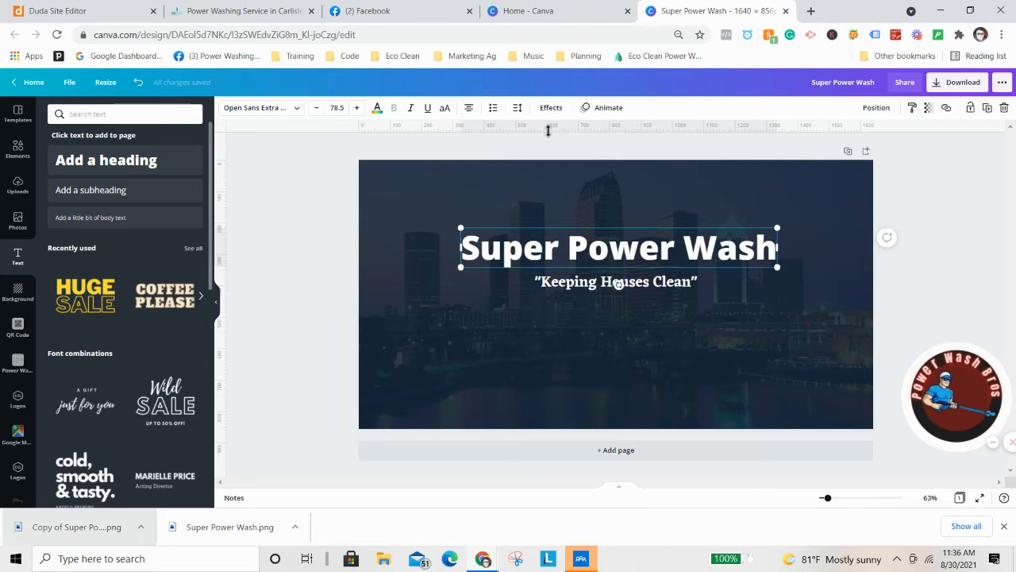
left_click(556, 111)
left_click(136, 193)
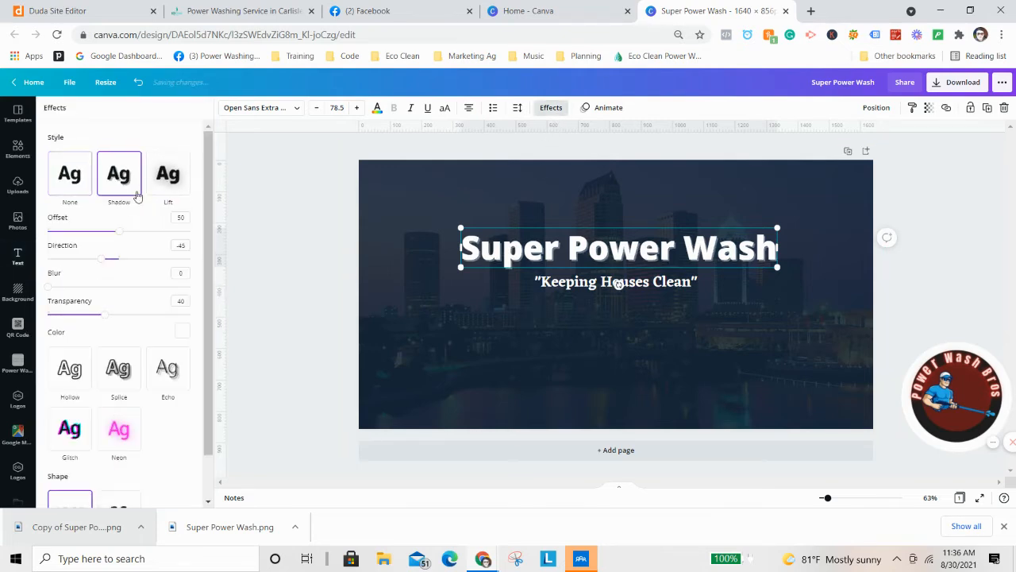
left_click(183, 330)
left_click(146, 228)
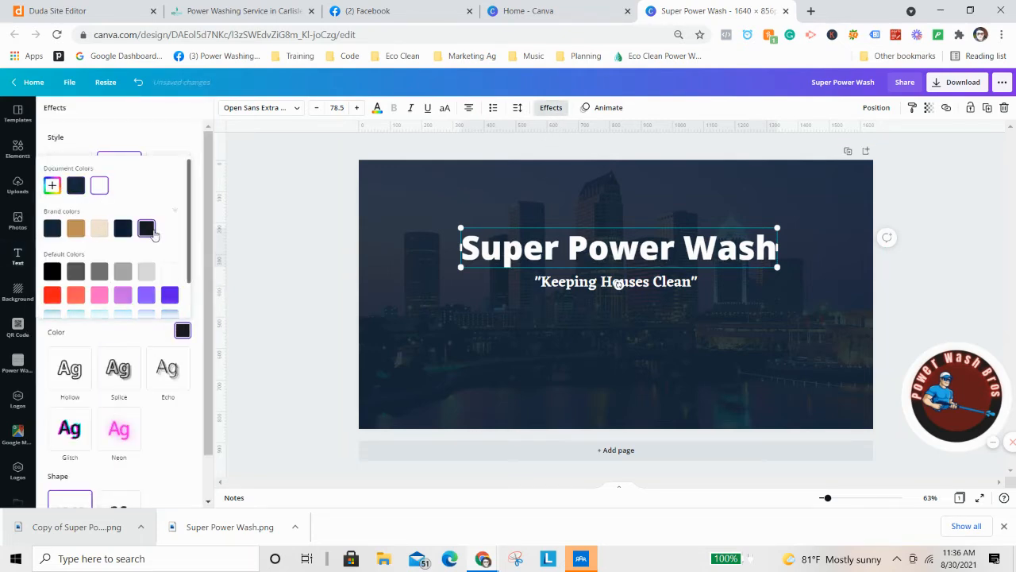
left_click(199, 292)
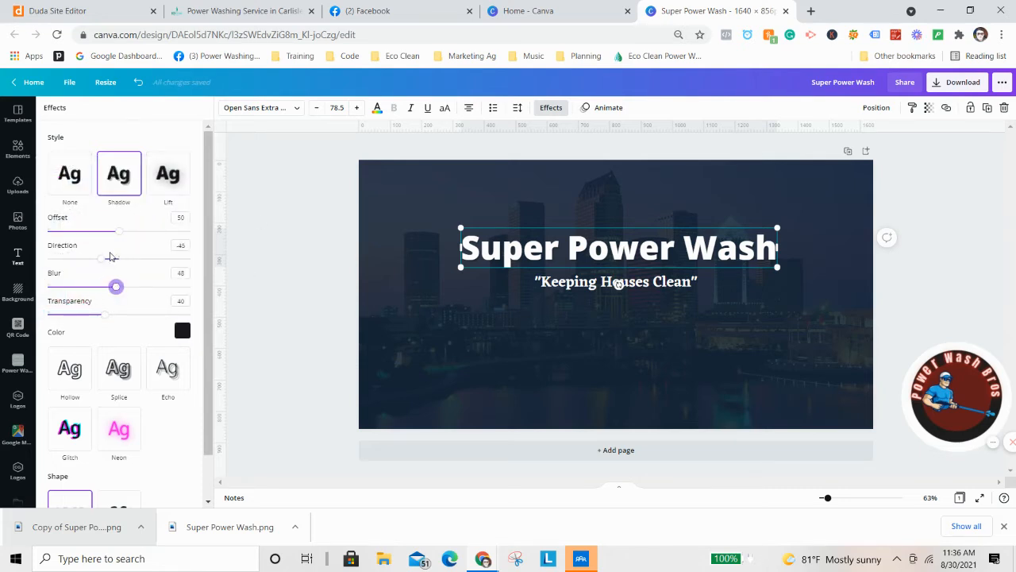
left_click_drag(107, 308, 157, 313)
left_click(312, 191)
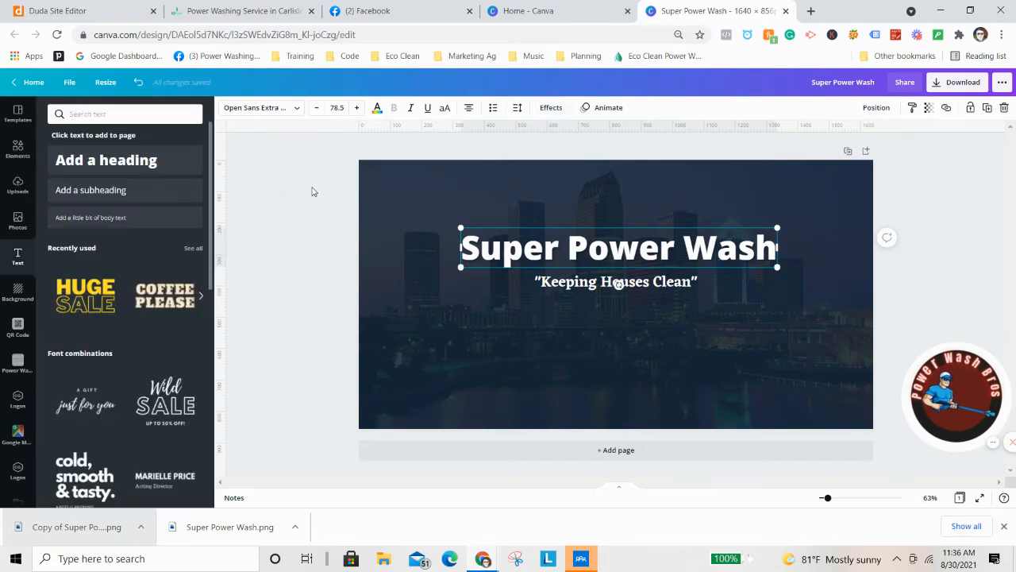
left_click(501, 327)
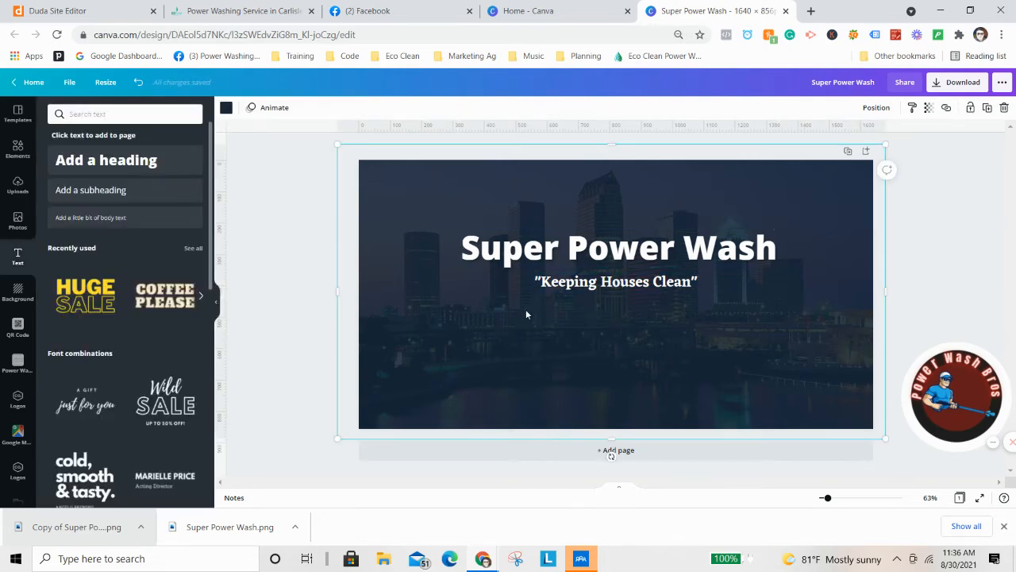
Search the elements for "messenger", add the blue Messenger icon, and place it at a small size below the start of the tagline
left_click(17, 187)
left_click(17, 148)
left_click(96, 115)
type("messenger")
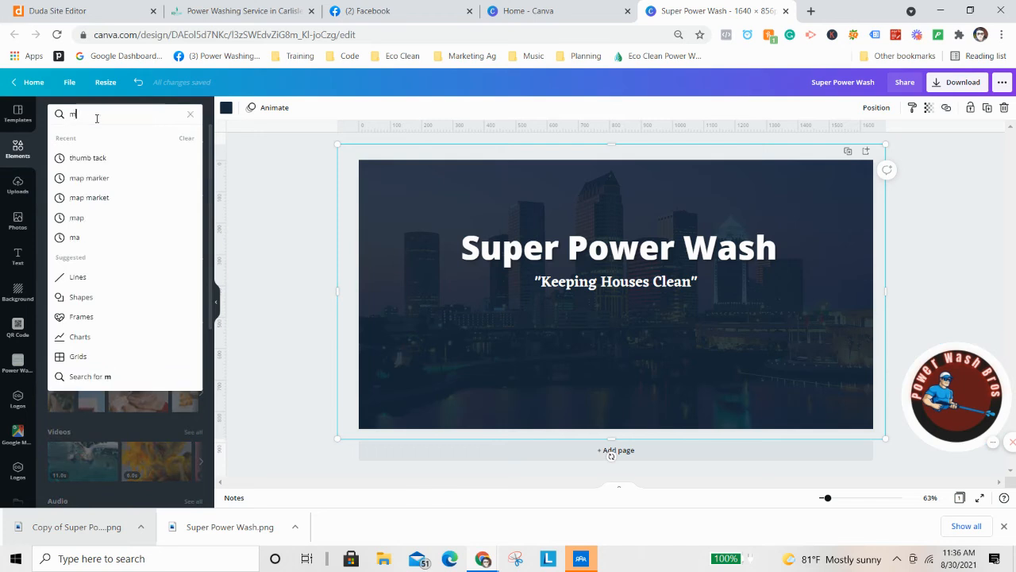
key("Return")
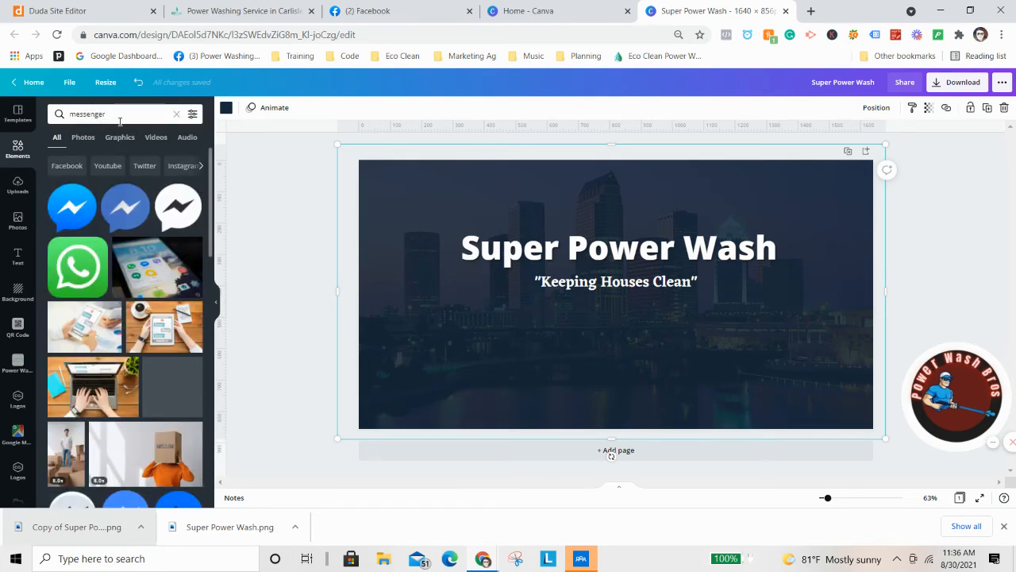
left_click(71, 206)
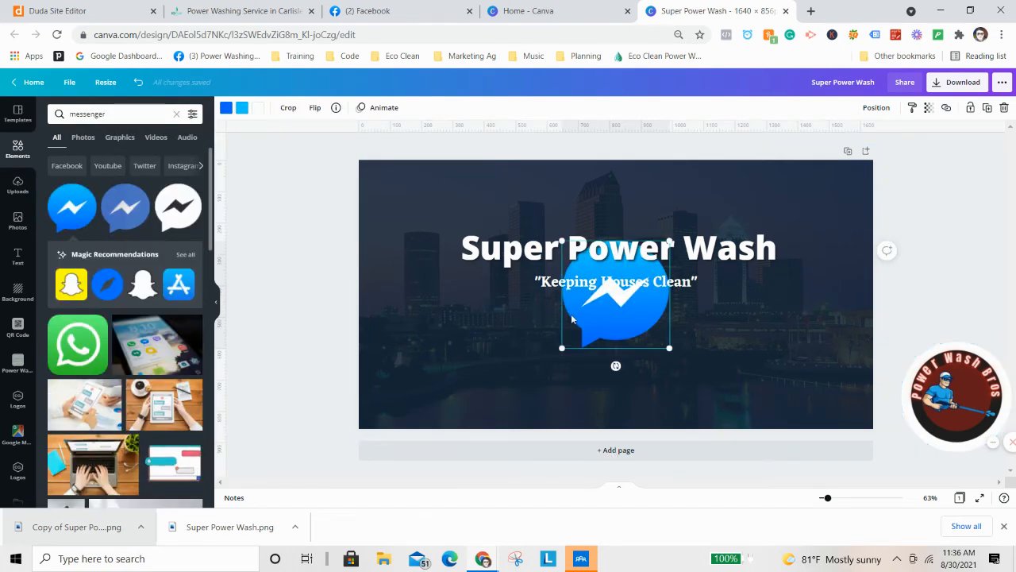
left_click_drag(565, 302, 498, 329)
left_click_drag(501, 374, 539, 334)
Duplicate the tagline, place the copy beside the Messenger icon and change its text to "Message Us For A Free Quote!"
left_click(589, 291)
key("ctrl+d")
left_click_drag(590, 290, 620, 327)
double_click(620, 328)
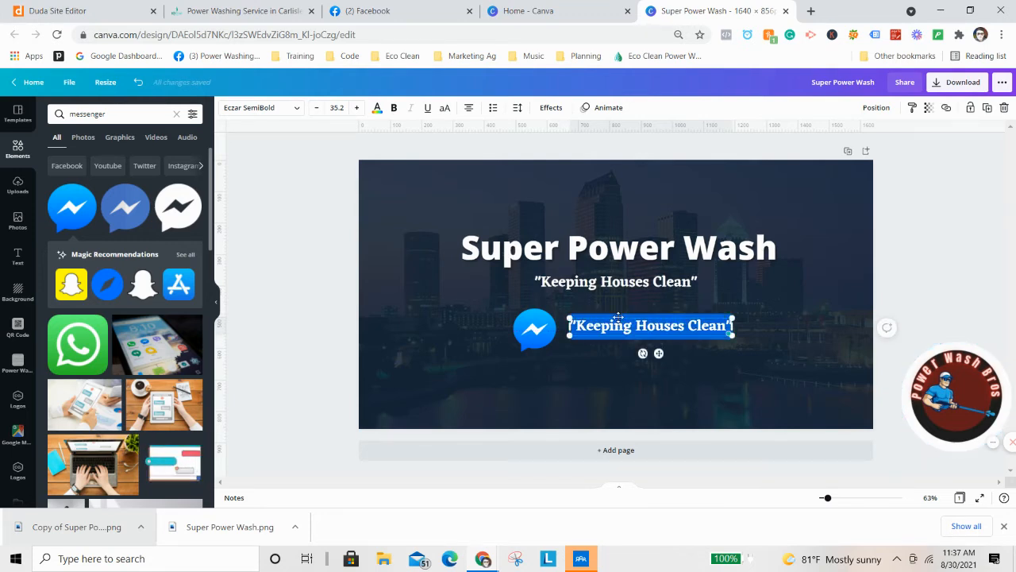
type("Mes")
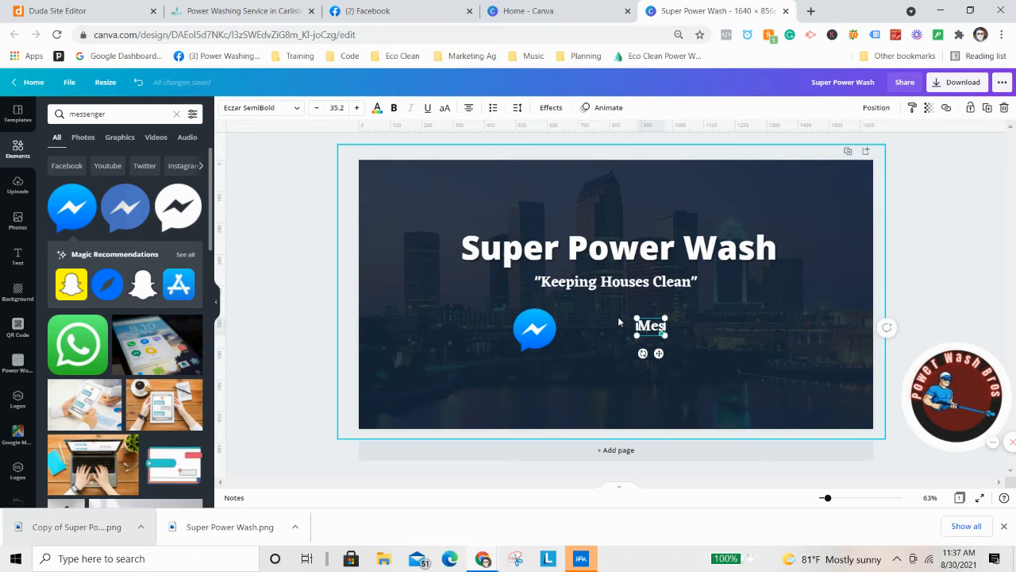
type("sage")
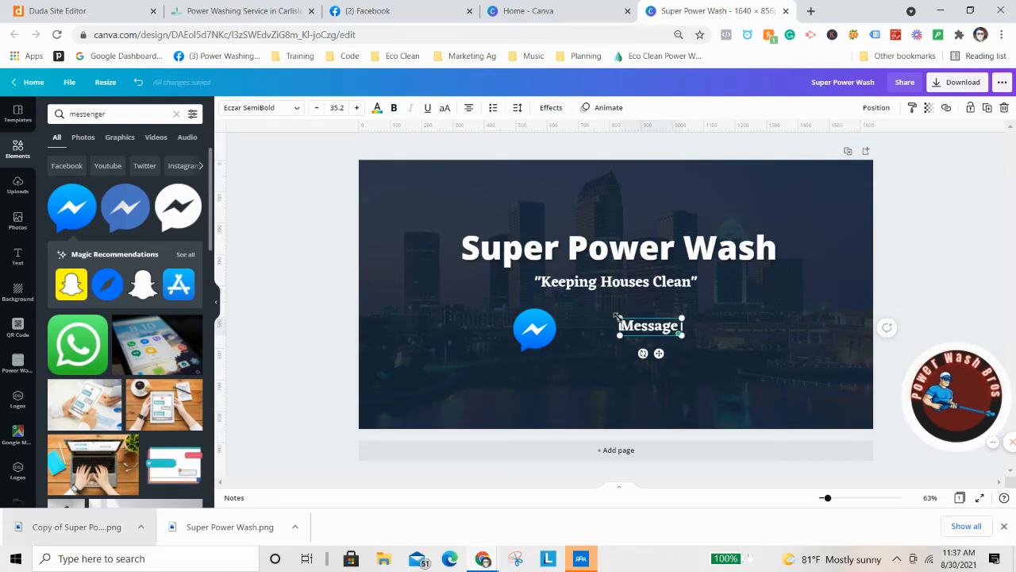
type(" Us For A Fr")
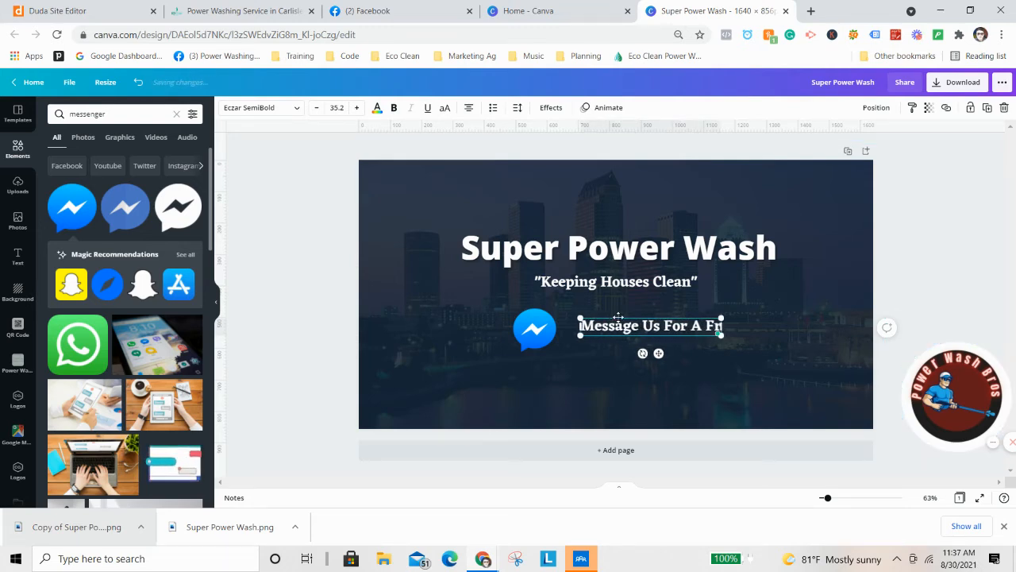
type("ee Quote!")
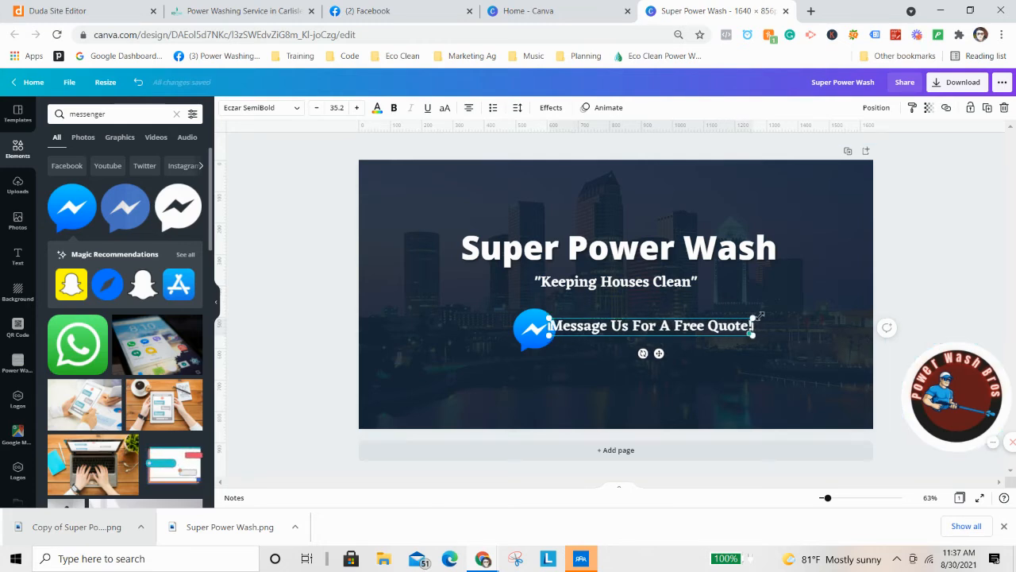
Shrink the "Message Us For A Free Quote!" text to size 31.5 and center it vertically beside the Messenger icon
mouse_move(759, 316)
left_mouse_down()
mouse_move(658, 325)
mouse_move(735, 302)
mouse_move(749, 311)
left_mouse_up()
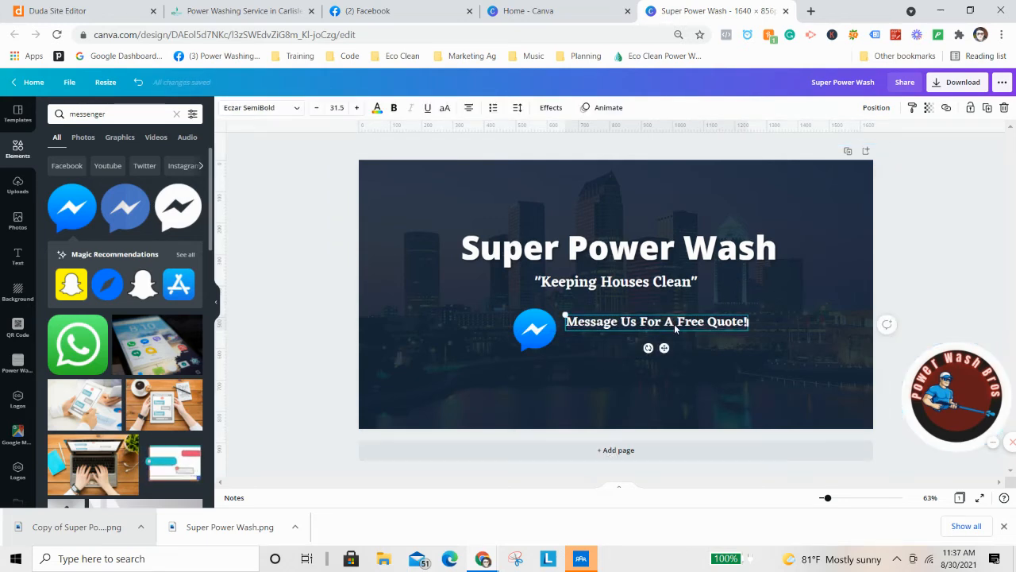
left_click_drag(674, 323, 674, 329)
left_click(614, 383)
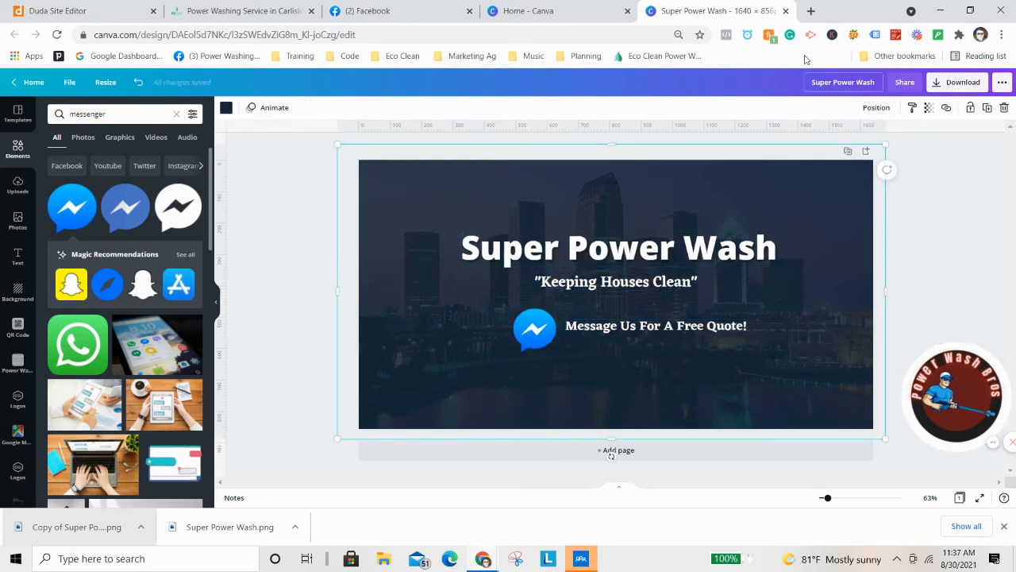
Download the cover design as a PNG and add it as the cover photo in Facebook's Page setup
left_click(949, 84)
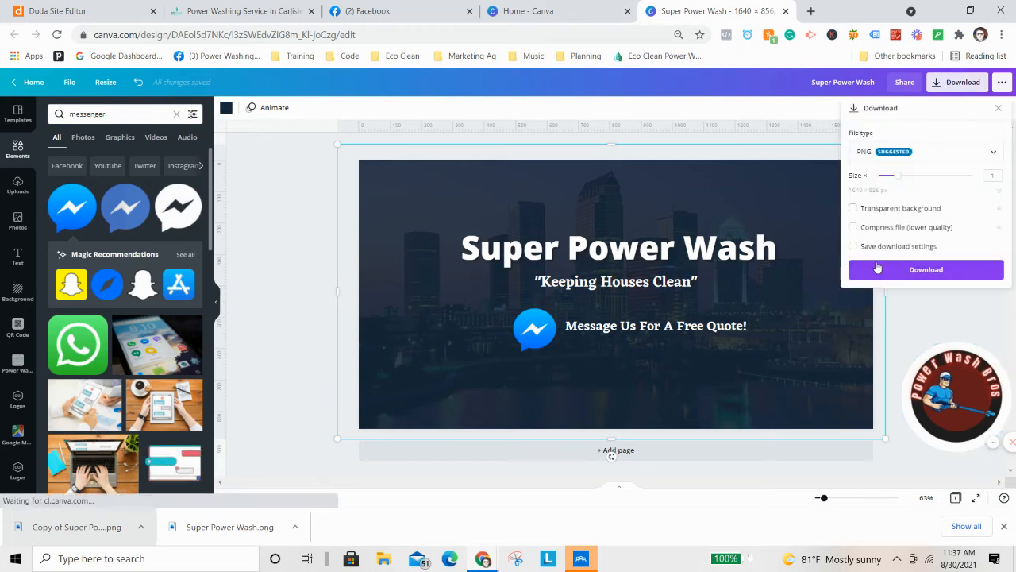
left_click(877, 267)
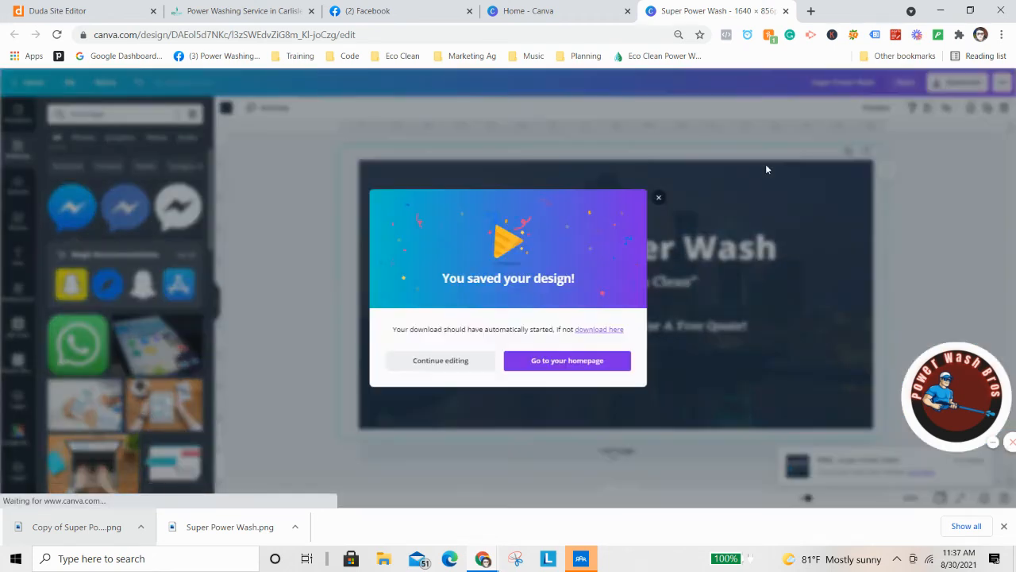
left_click(374, 8)
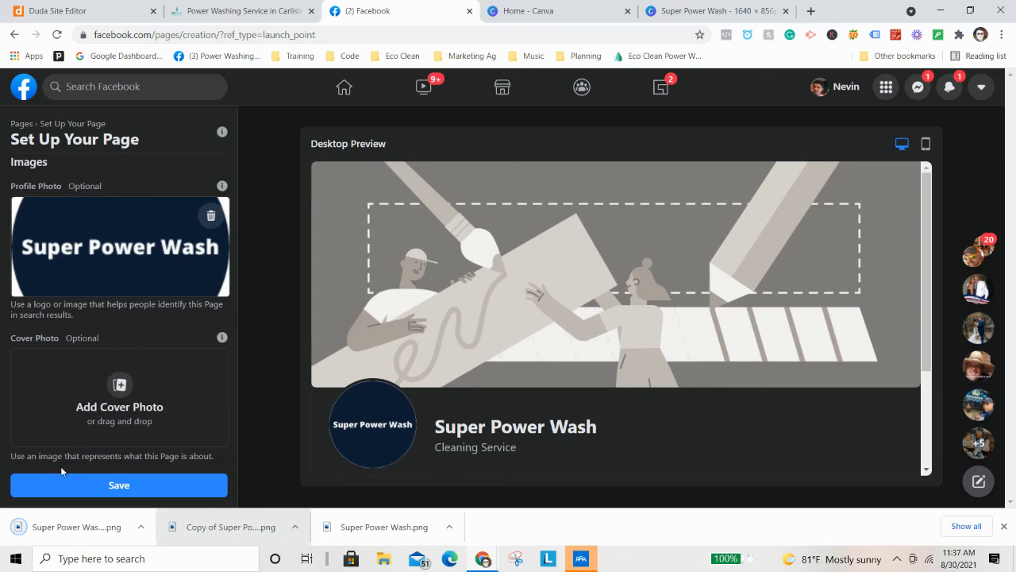
left_click_drag(80, 525, 142, 406)
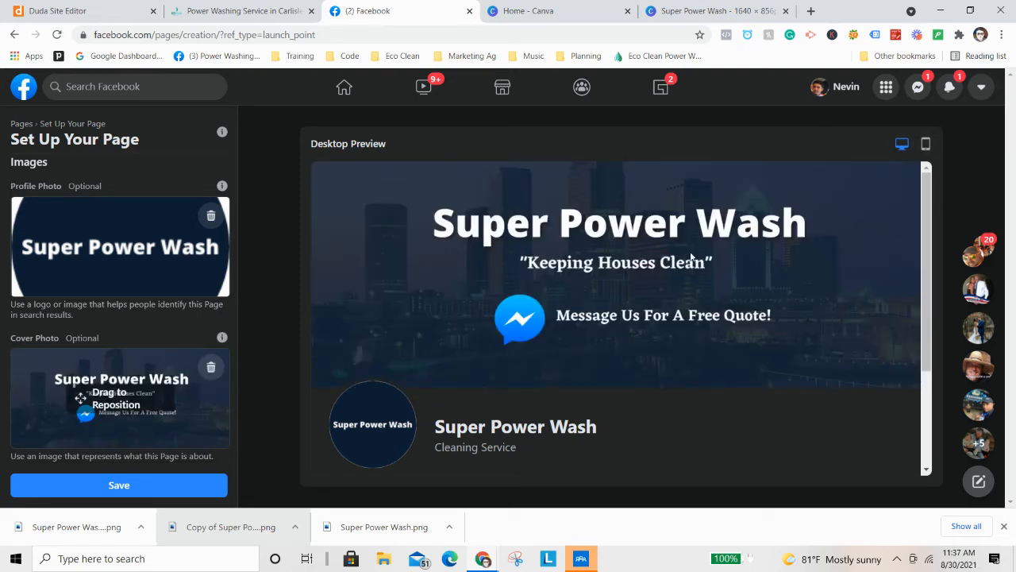
Check the Page in the mobile and desktop previews, and save it with its new images
left_click(925, 143)
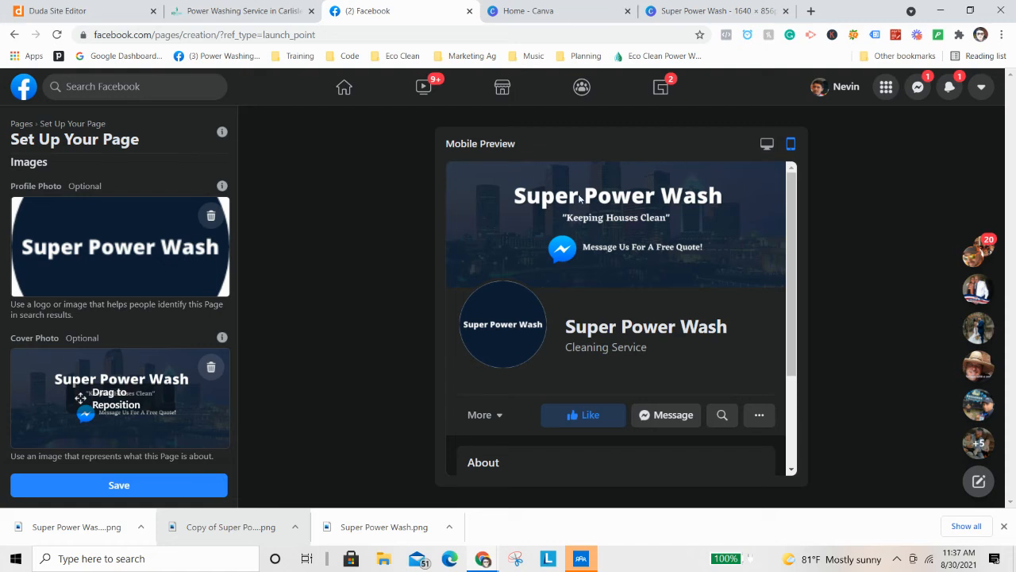
left_click(768, 144)
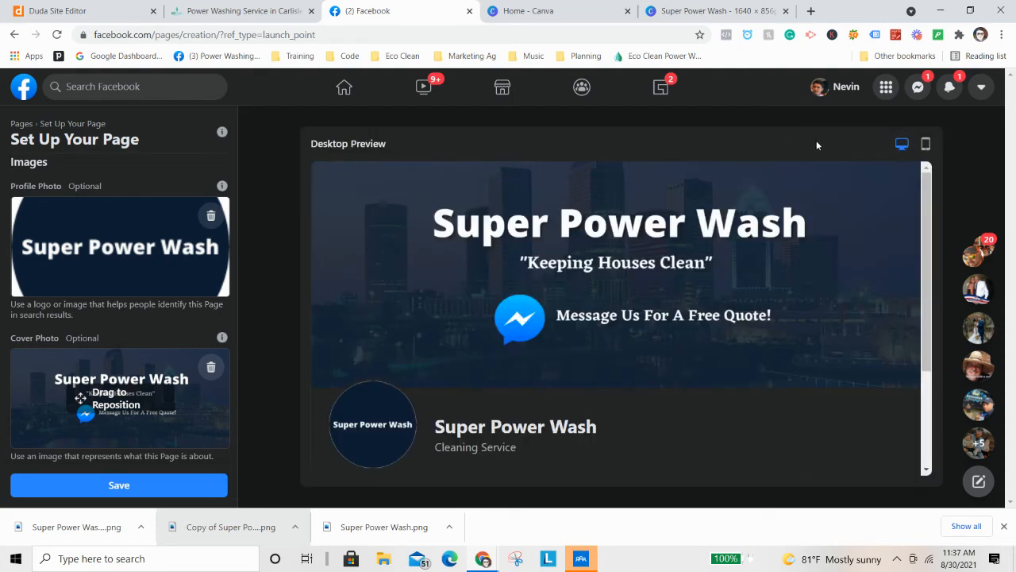
left_click(922, 144)
scroll(738, 227, "down", 3)
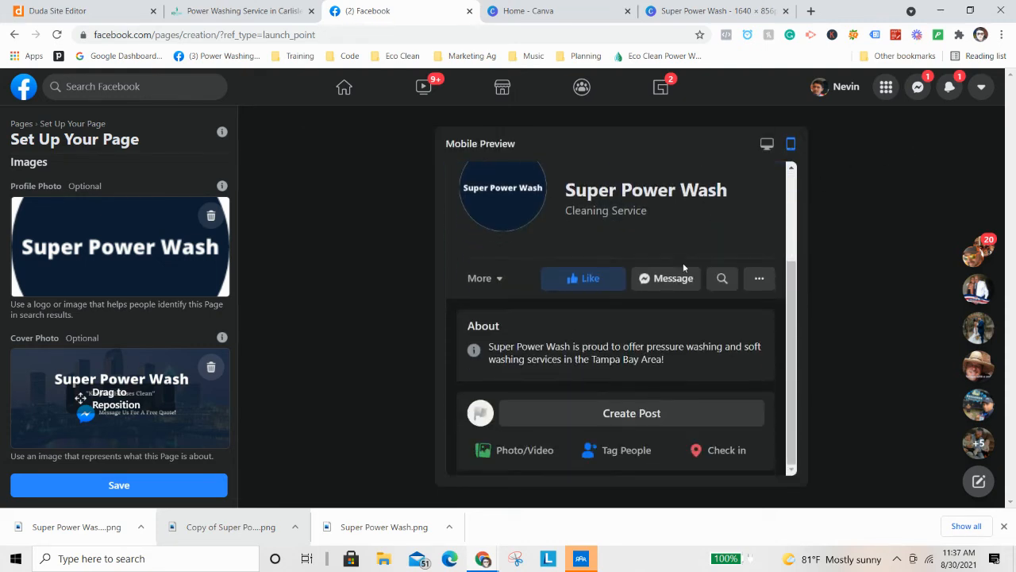
left_click(219, 485)
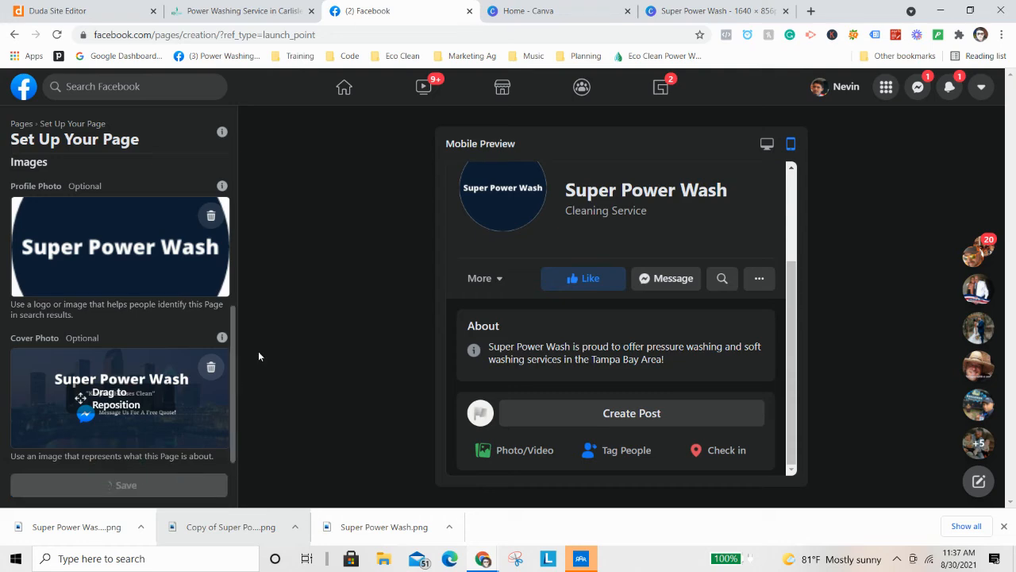
Switch to the Canva cover design and close its download confirmation
left_click(533, 11)
left_click(675, 10)
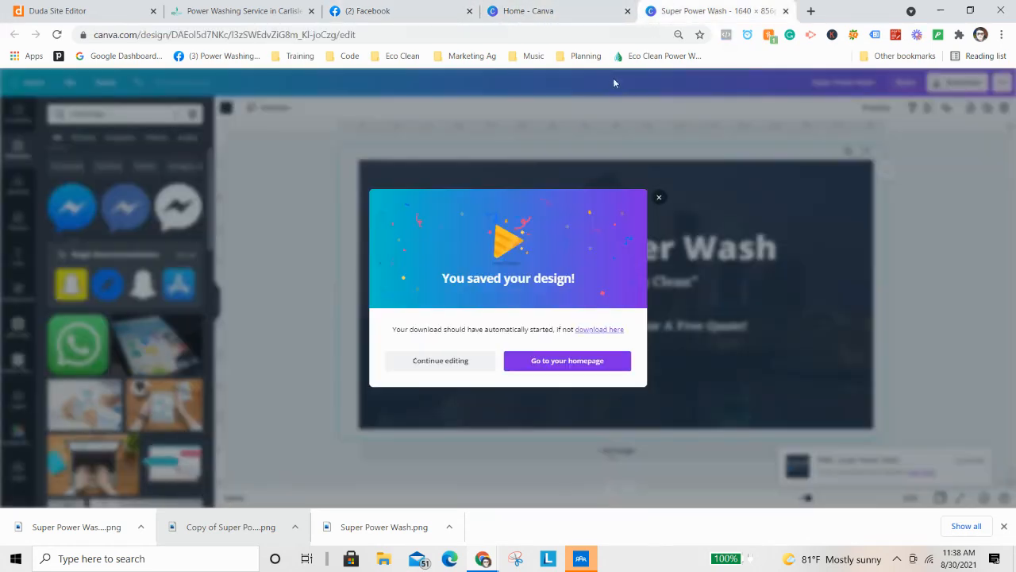
left_click(659, 197)
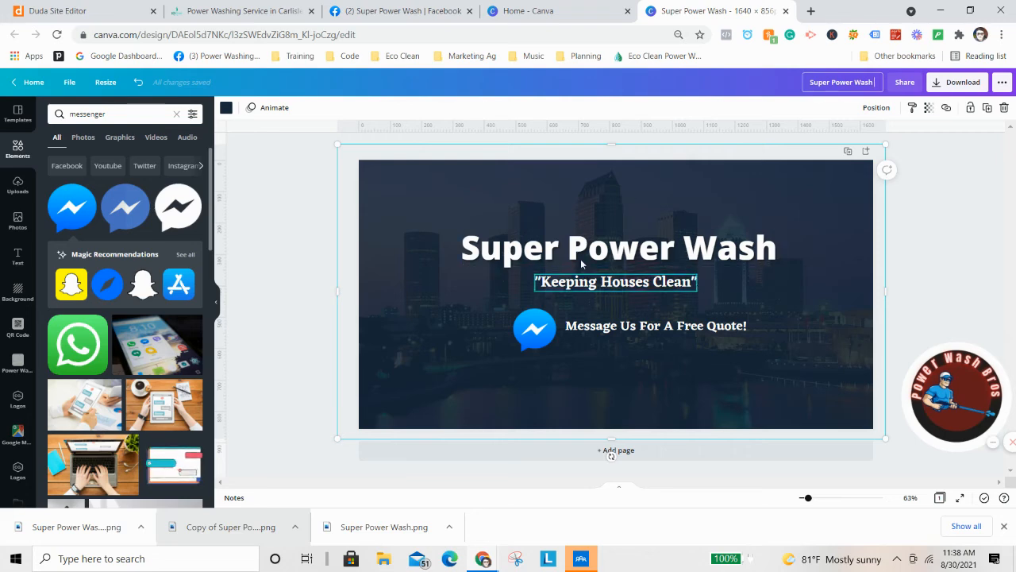
left_click(548, 11)
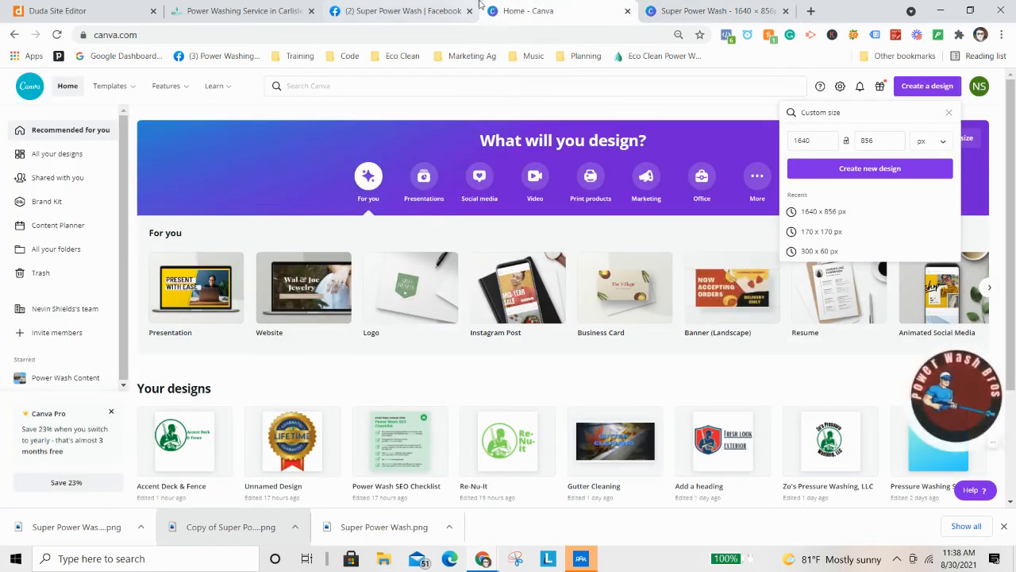
Return to the Facebook Page and leave the WhatsApp connection offer without connecting a number
left_click(479, 5)
scroll(502, 358, "down", 2)
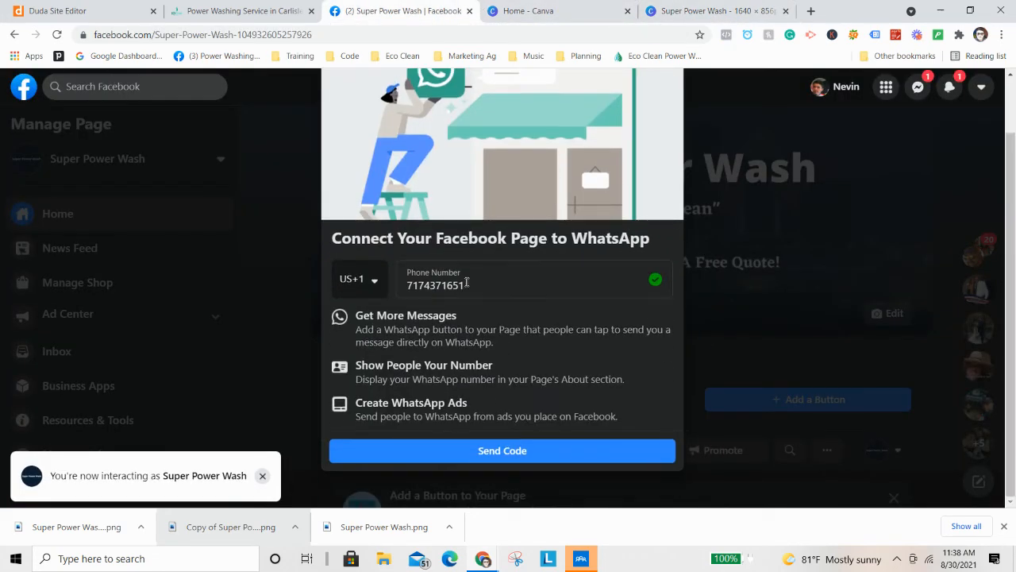
scroll(495, 262, "up", 1)
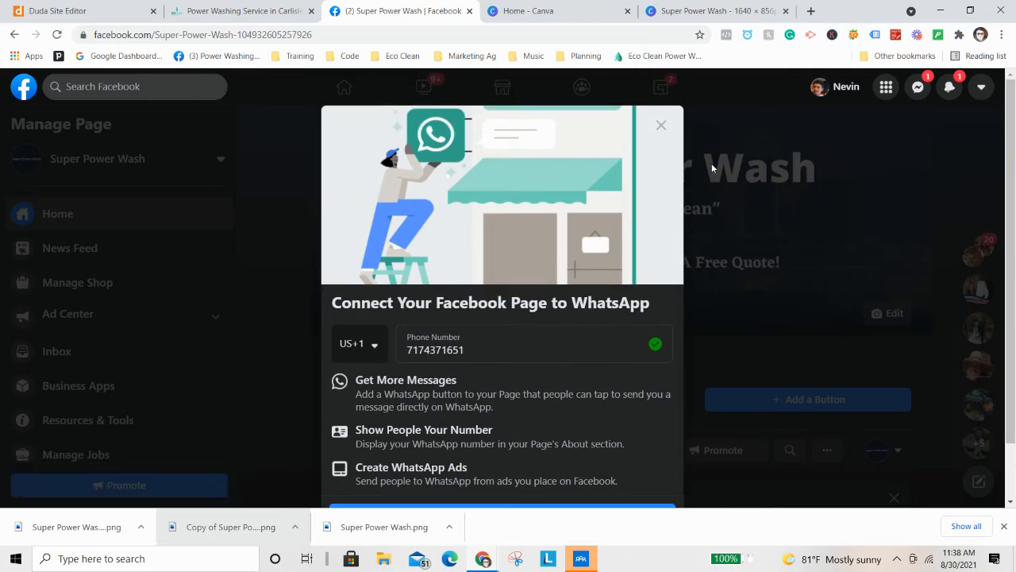
left_click(660, 128)
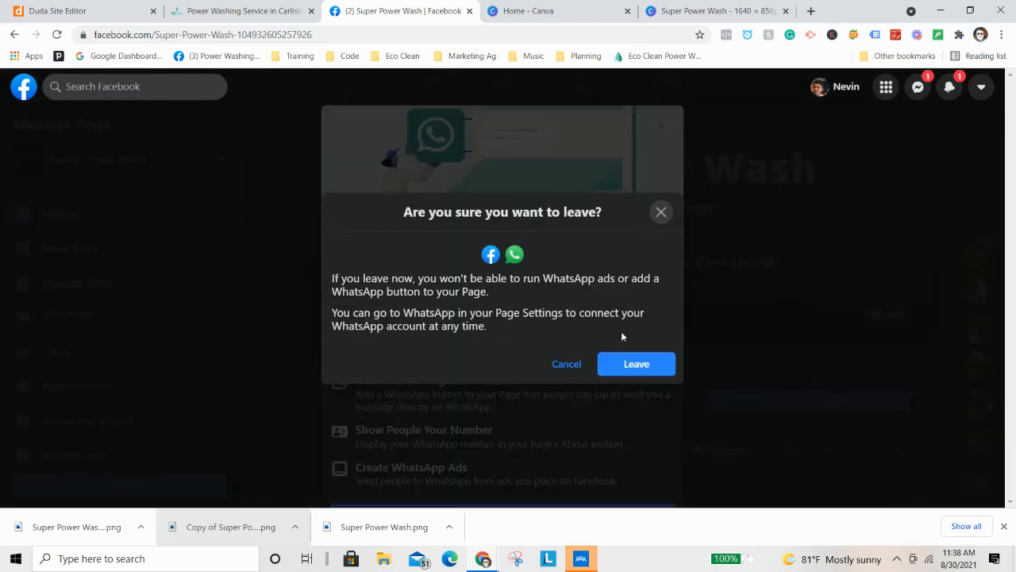
left_click(643, 364)
Add a Send Message action button to the Page so visitors can reach its inbox
scroll(569, 326, "down", 1)
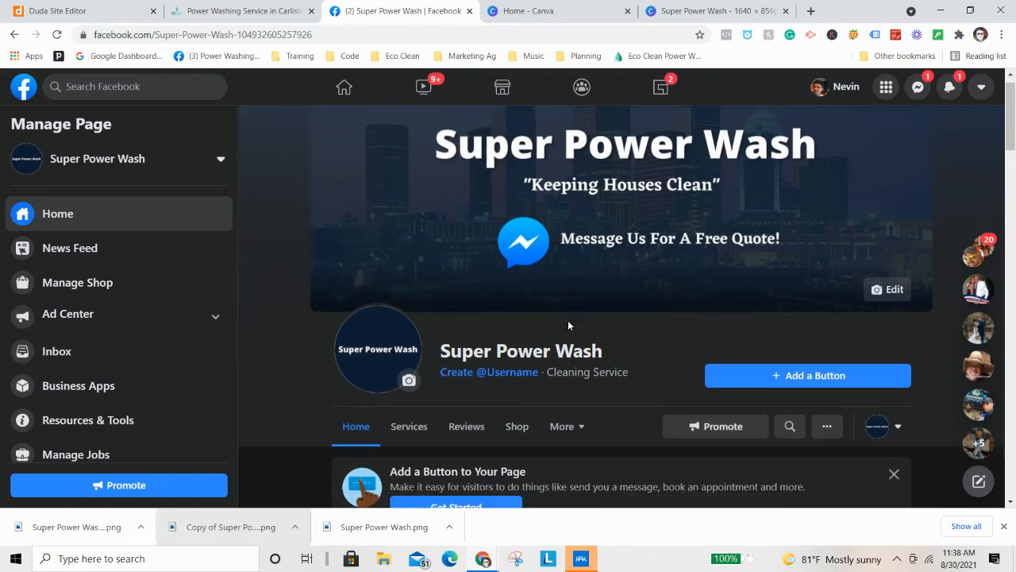
scroll(569, 324, "down", 1)
scroll(571, 321, "up", 1)
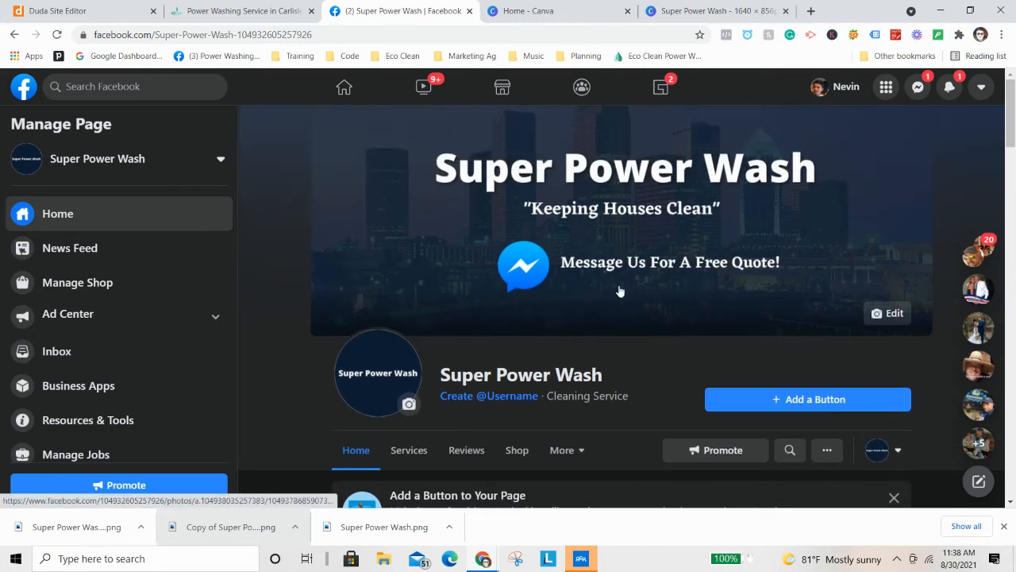
scroll(591, 291, "down", 1)
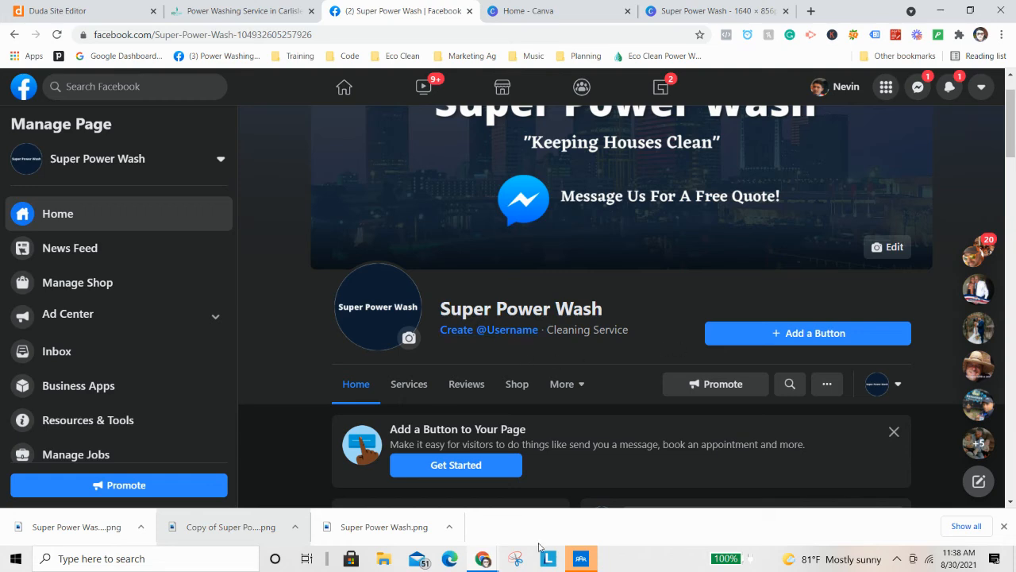
scroll(648, 335, "up", 1)
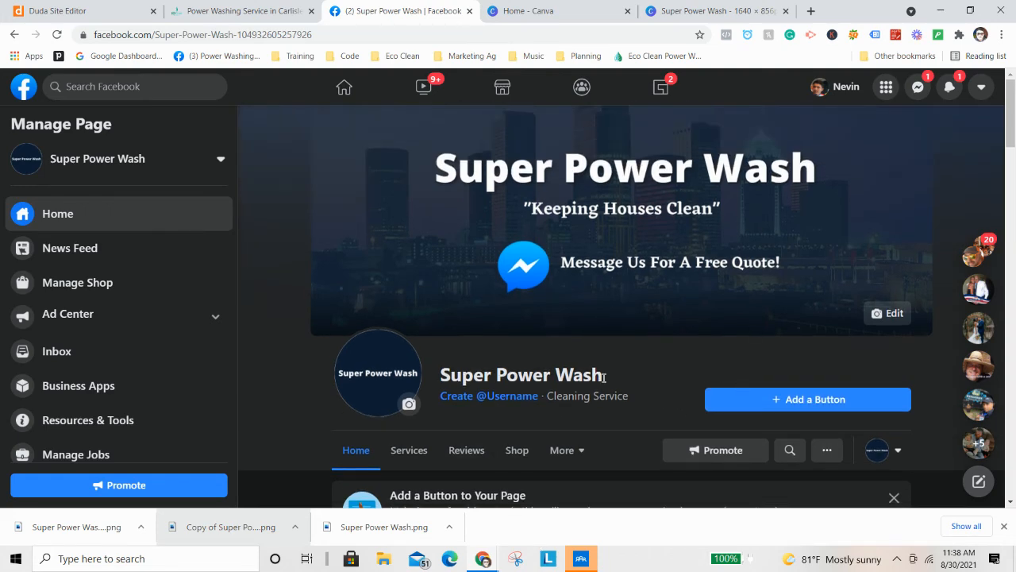
left_click(818, 399)
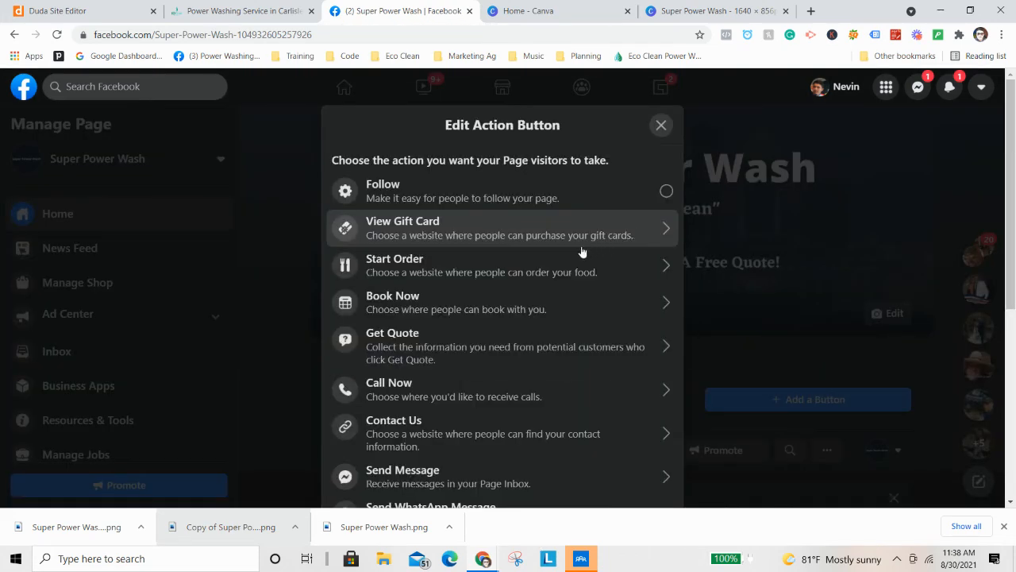
scroll(532, 290, "down", 3)
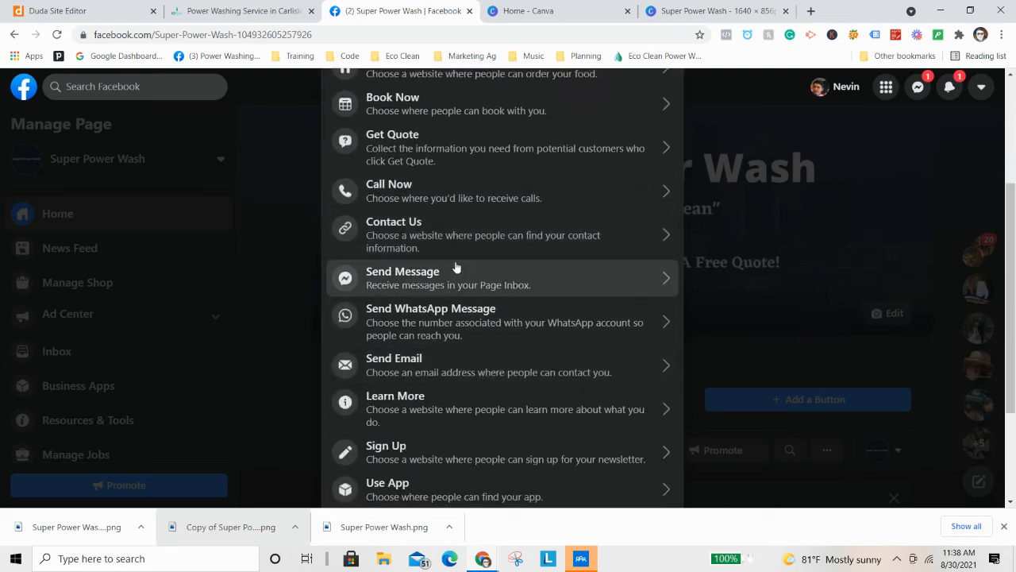
left_click(456, 270)
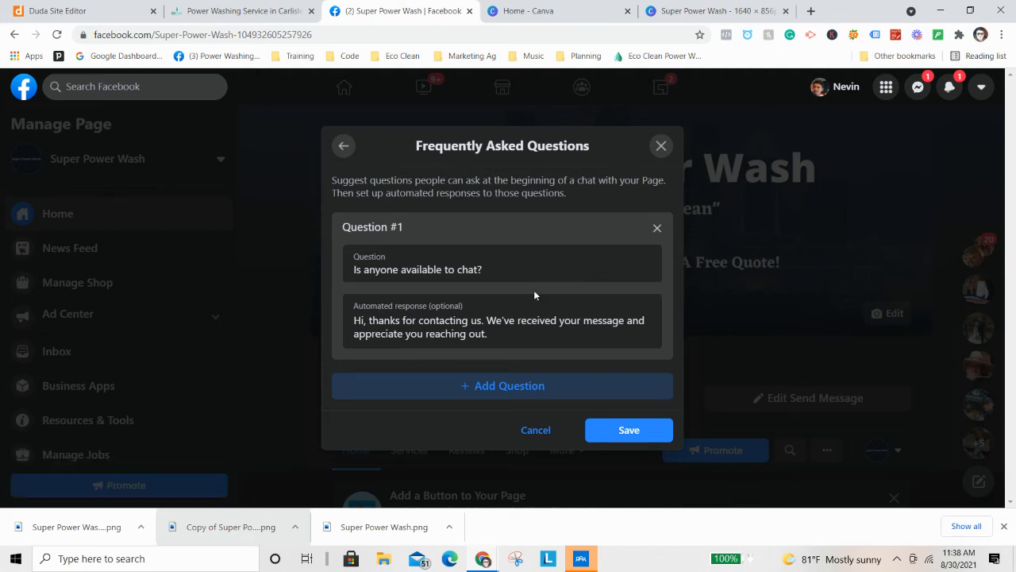
Change the first frequently asked question to "How to get a quote?" and save it
left_click(491, 278)
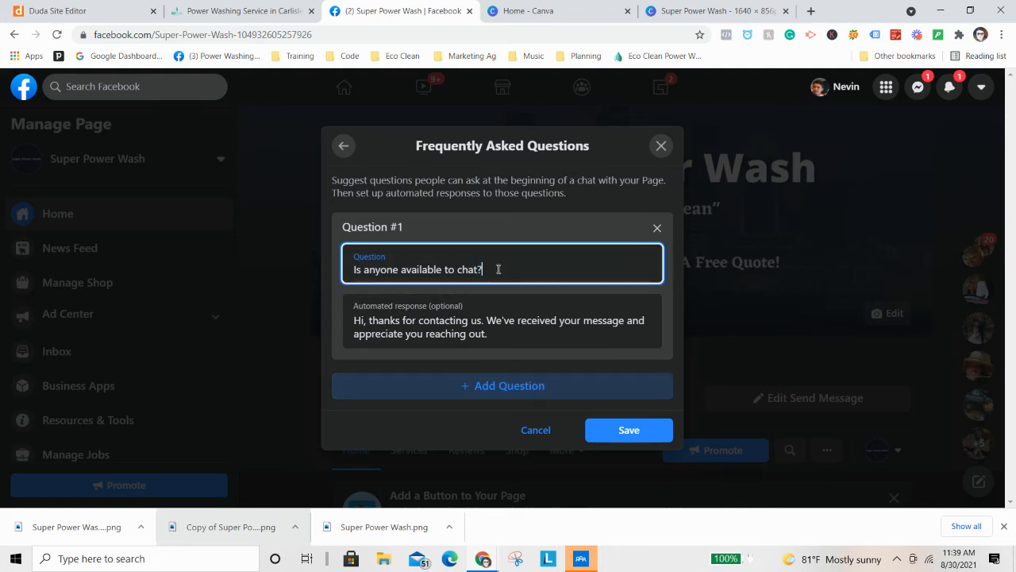
triple_click(497, 271)
type("Ho")
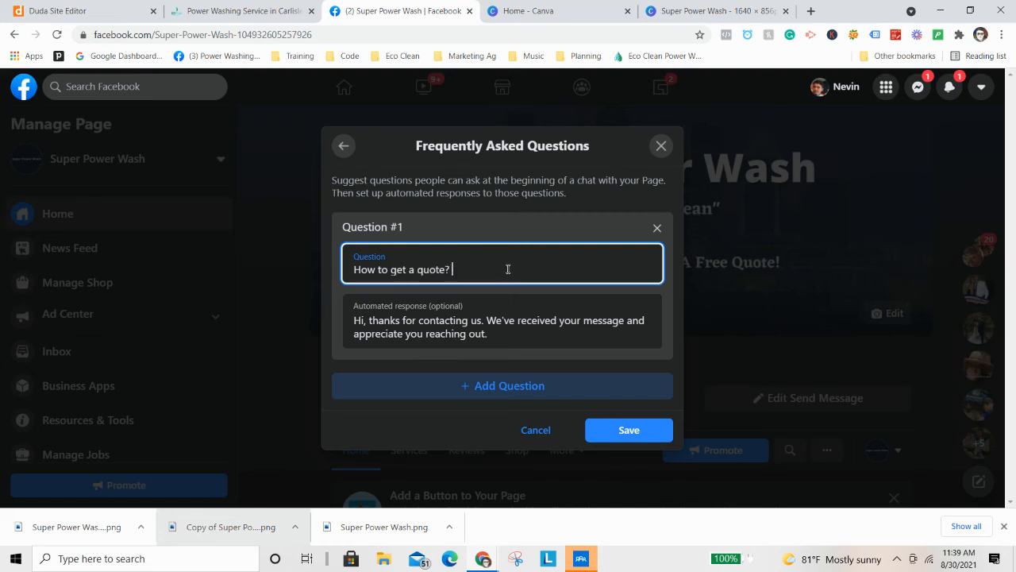
left_click(640, 429)
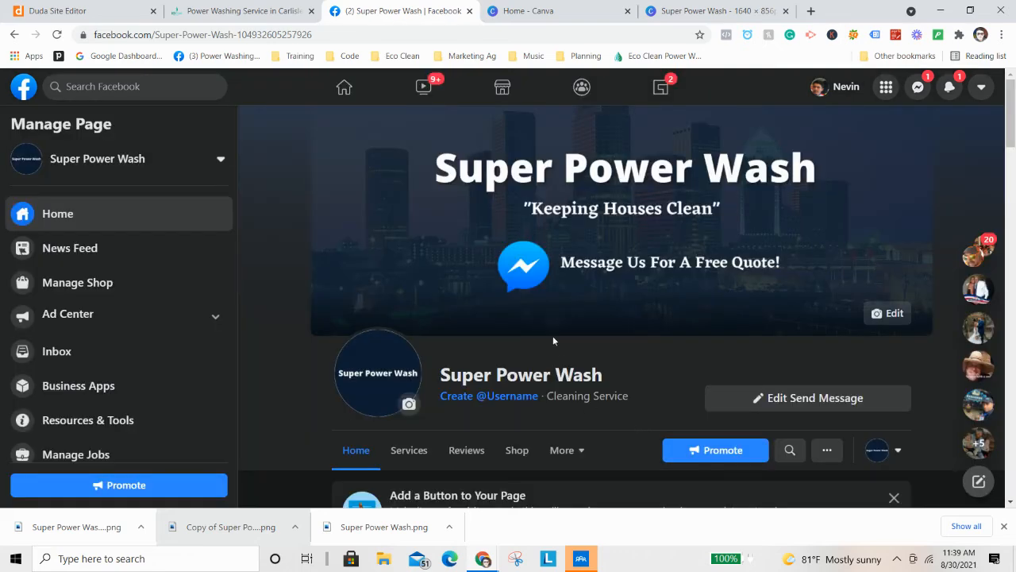
Look over the Page's home content and the blank post composer, closing the composer without posting
scroll(688, 336, "down", 3)
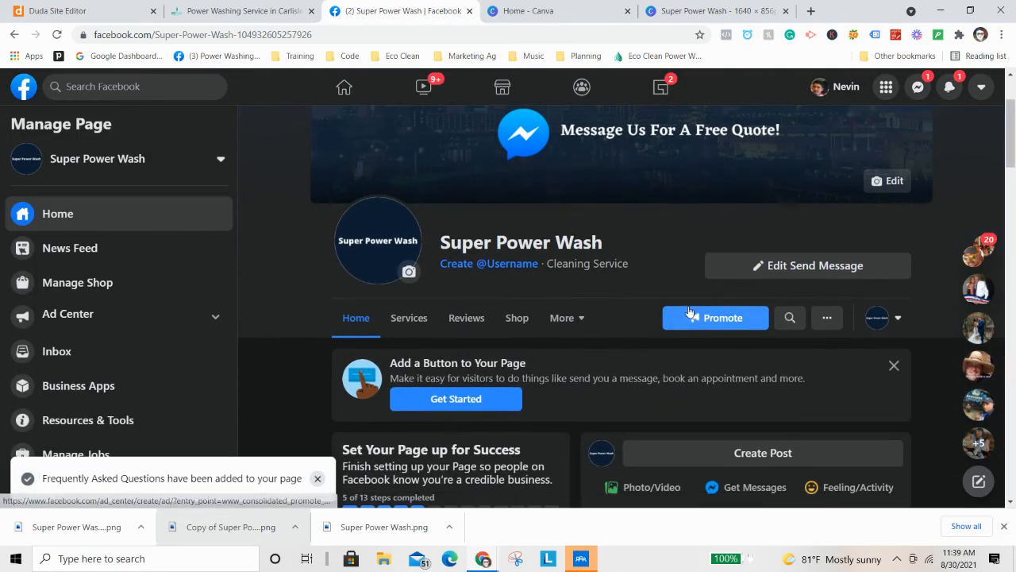
scroll(706, 318, "down", 6)
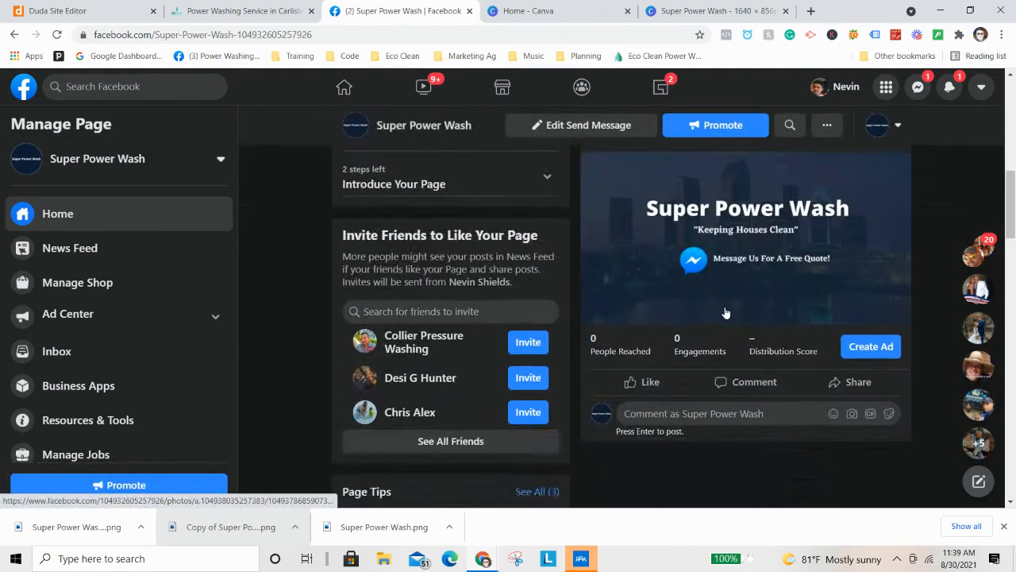
scroll(745, 325, "up", 4)
scroll(746, 325, "down", 1)
scroll(743, 324, "up", 2)
left_click(742, 322)
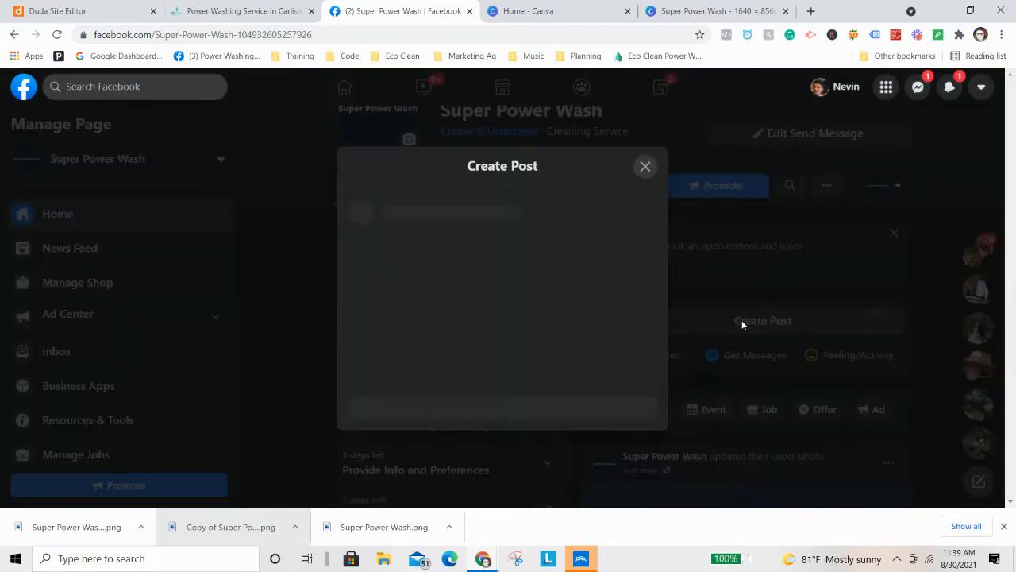
left_click(644, 127)
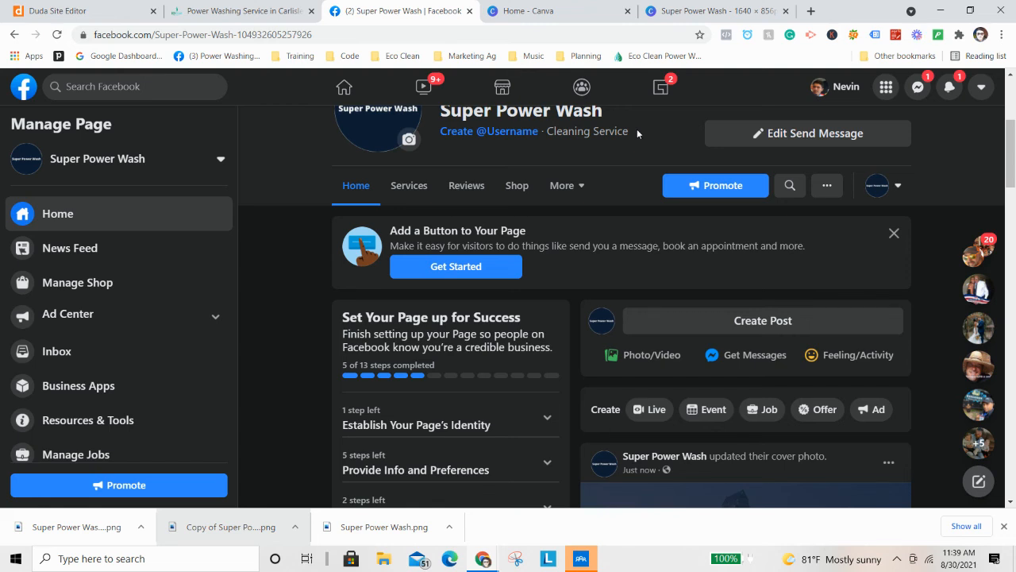
Expand Establish Your Page's Identity and Provide Info and Preferences in the Page setup checklist and review their remaining items
scroll(892, 227, "down", 5)
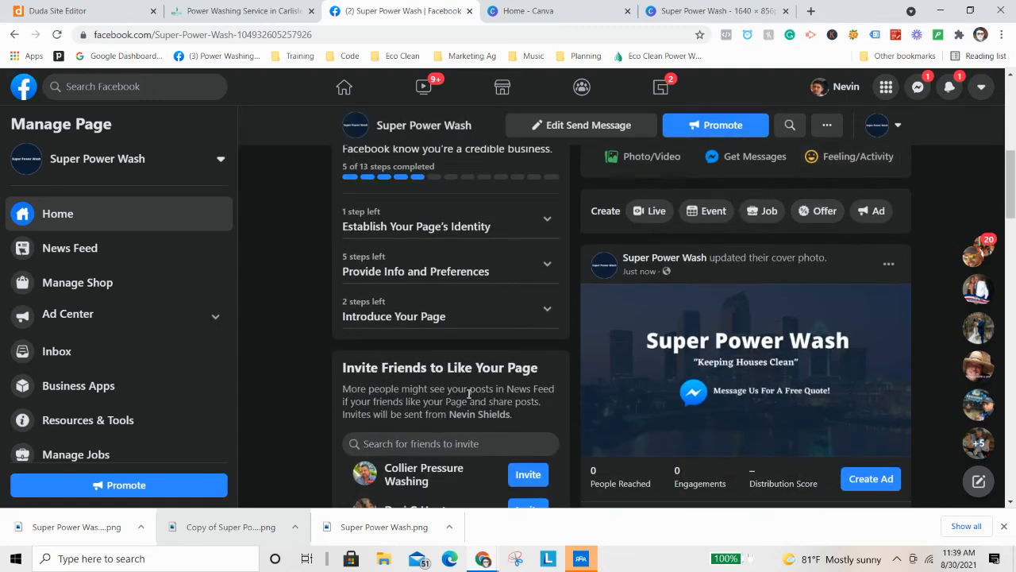
scroll(401, 367, "down", 1)
scroll(431, 376, "up", 4)
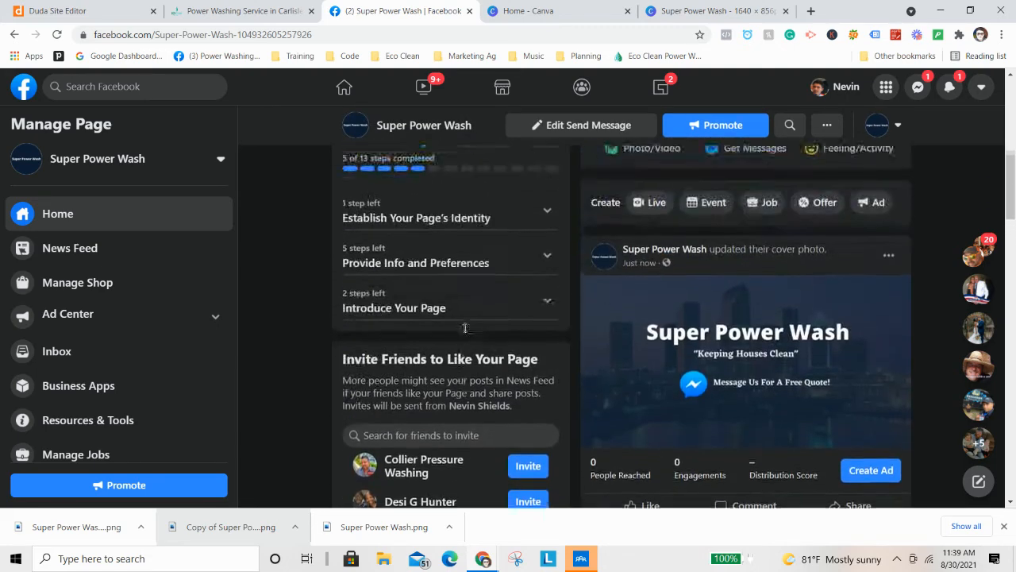
left_click(520, 222)
scroll(477, 281, "down", 2)
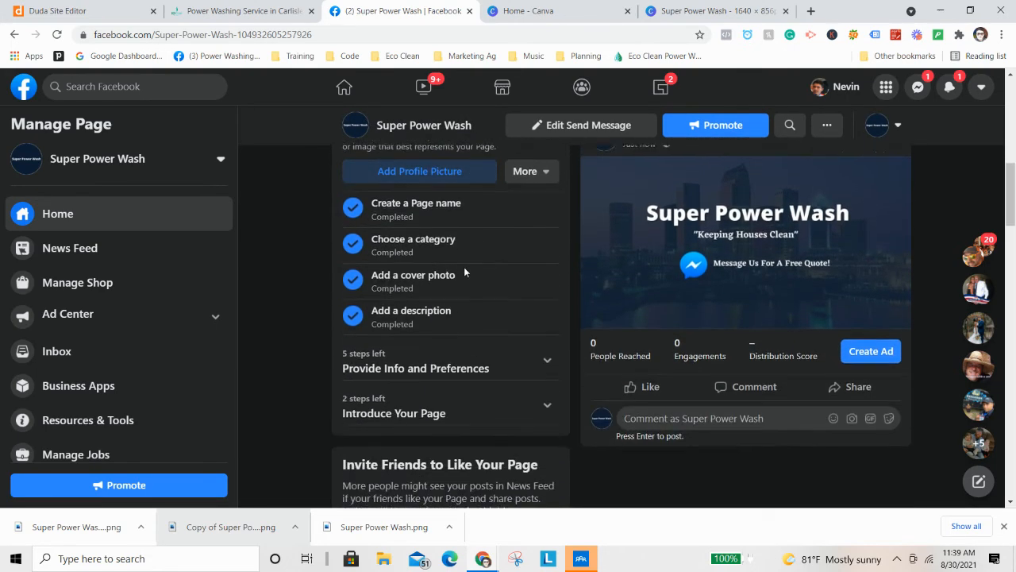
left_click(479, 371)
scroll(450, 261, "down", 1)
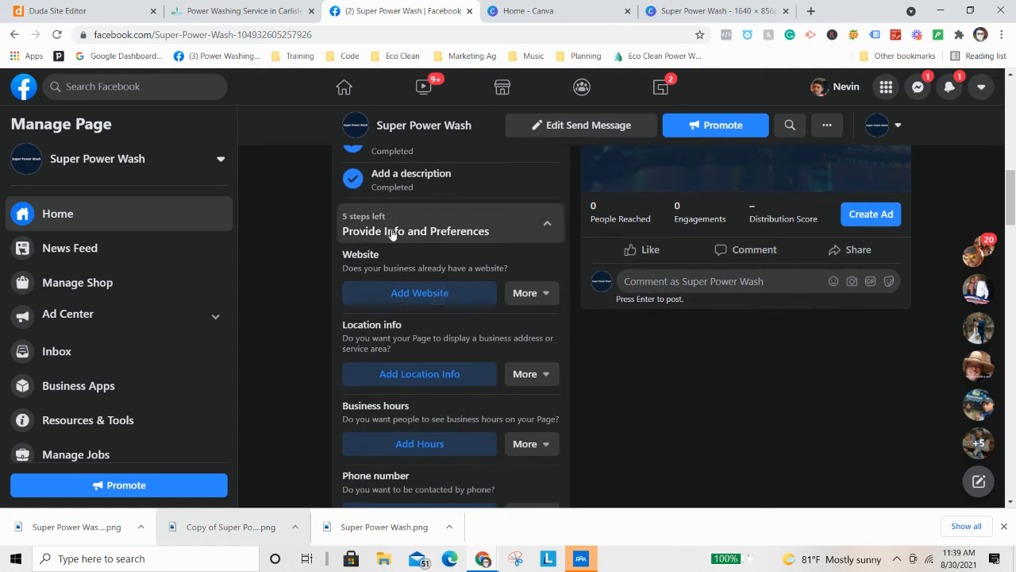
scroll(418, 295, "down", 2)
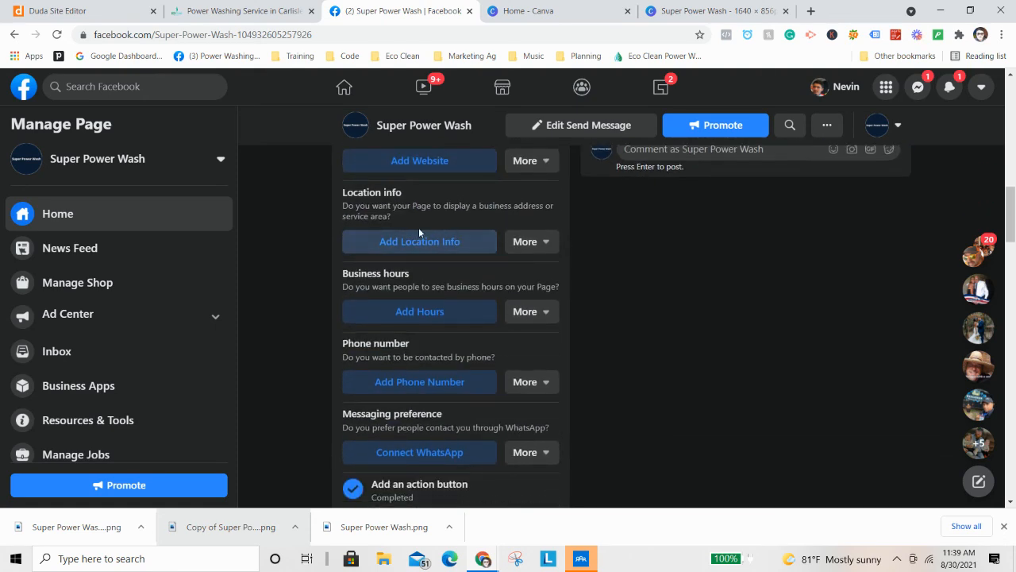
Review the website, location, hours, phone and messaging items in the setup checklist, the suggestions below it, and the Page header
scroll(426, 322, "down", 1)
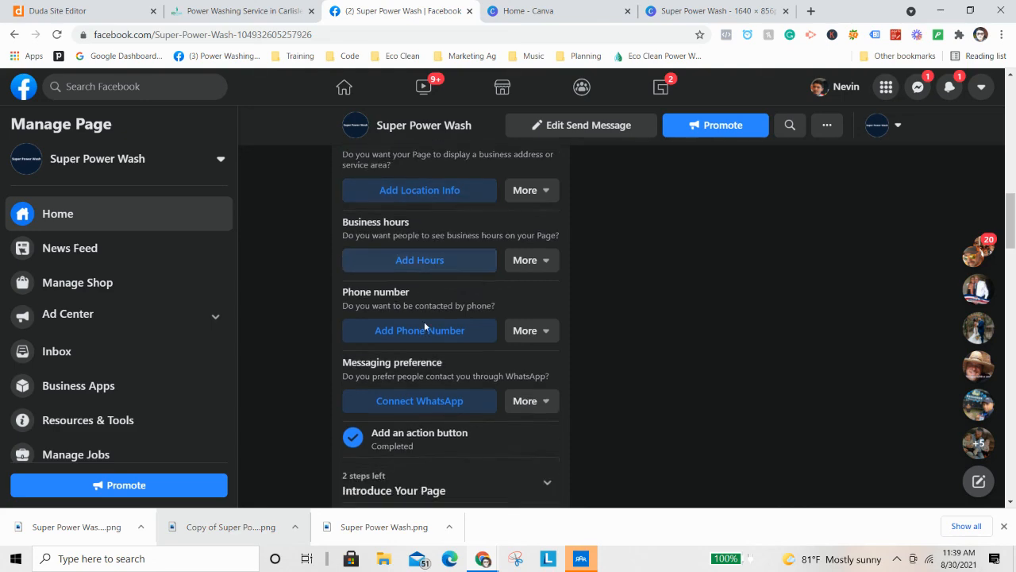
scroll(411, 275, "up", 4)
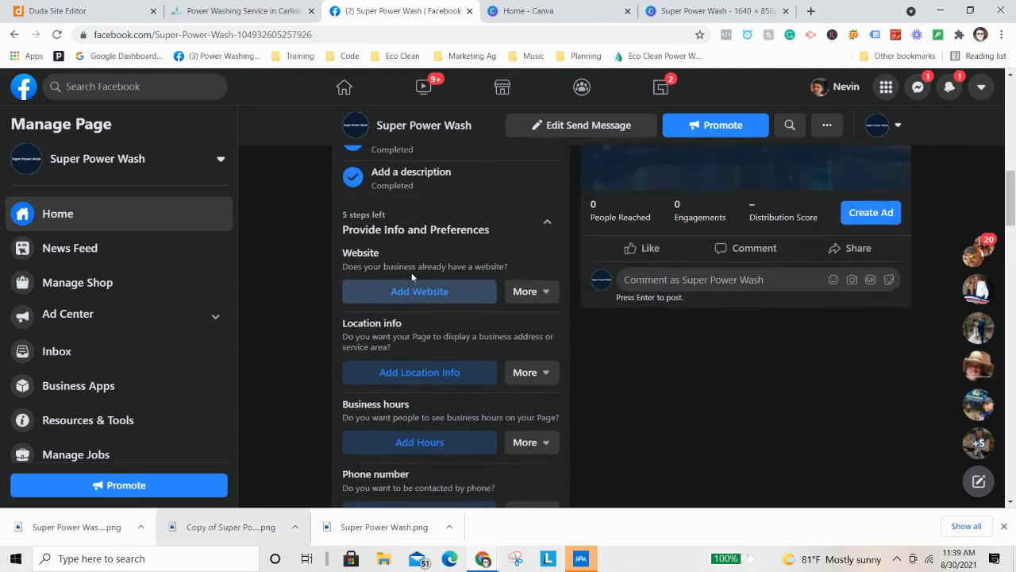
scroll(433, 286, "down", 5)
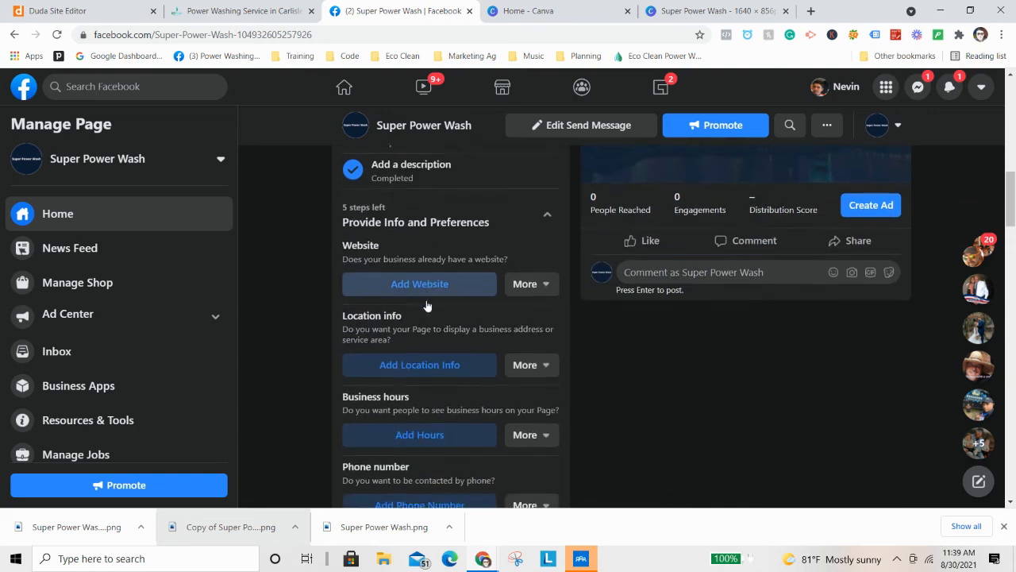
scroll(441, 310, "down", 8)
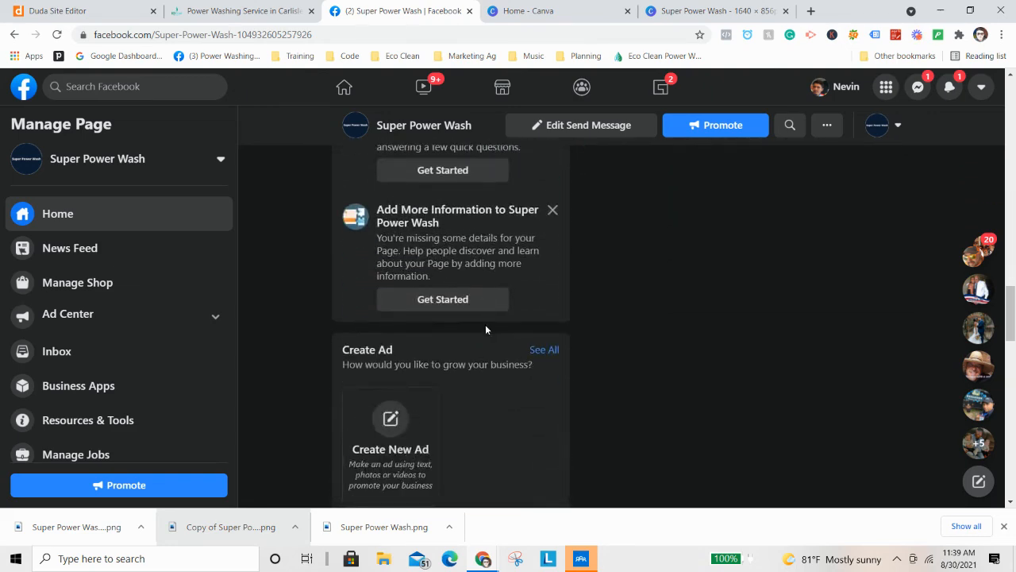
scroll(487, 324, "up", 6)
scroll(512, 331, "up", 7)
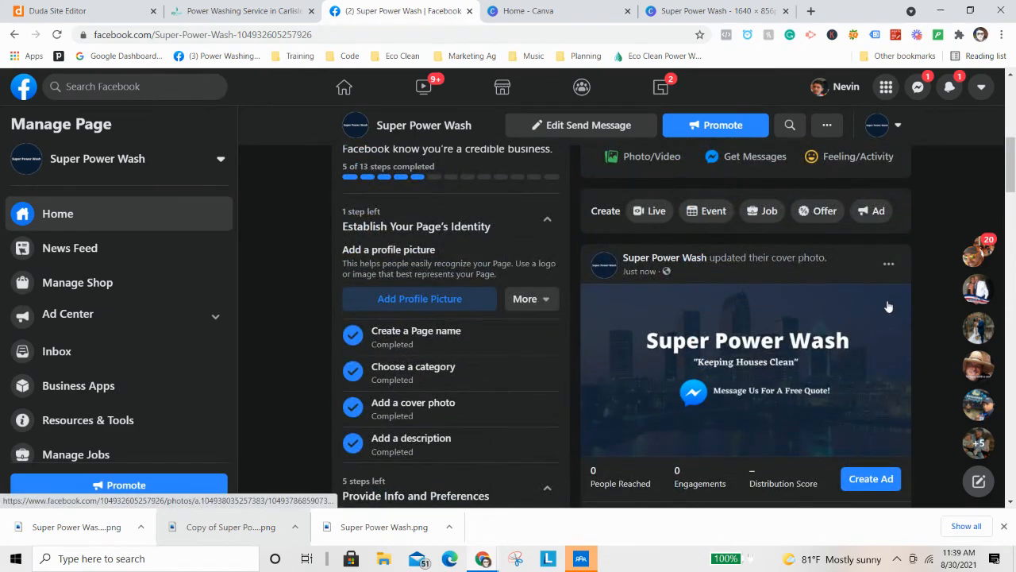
scroll(890, 306, "up", 8)
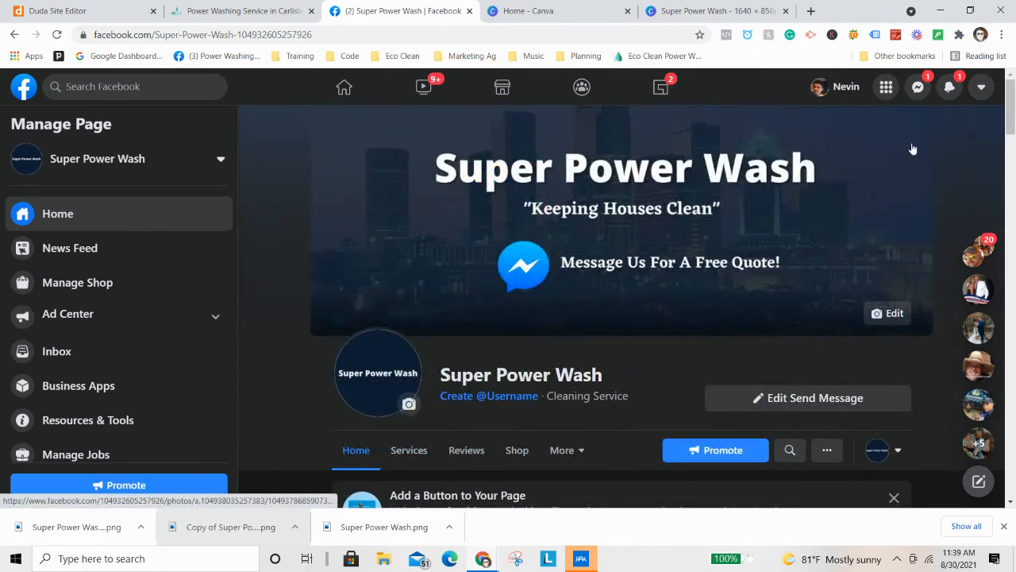
Switch through the Canva cover design and the Eco Clean website's Facebook page to the Facebook Optimization page in the Duda editor
left_click(595, 11)
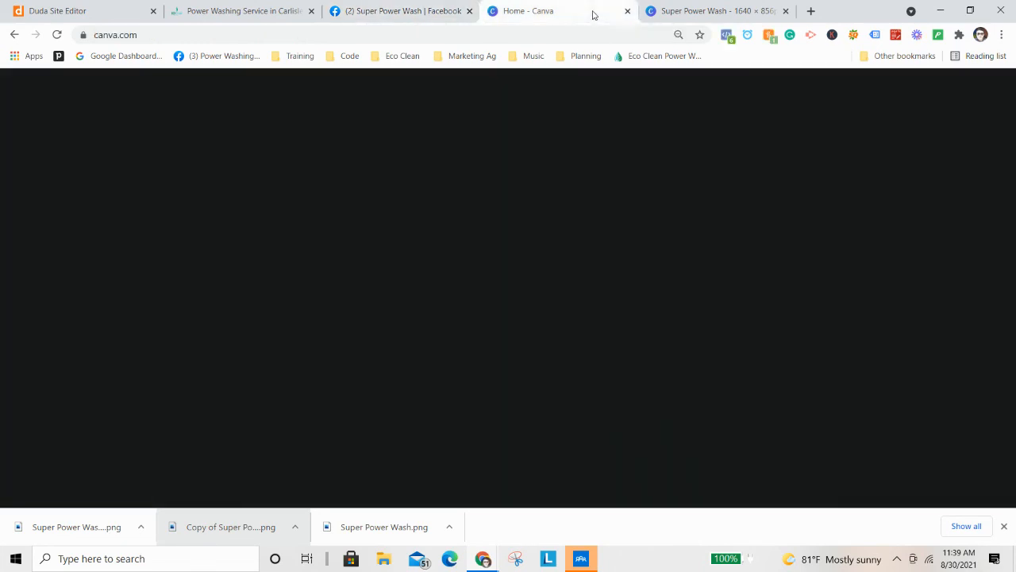
left_click(680, 10)
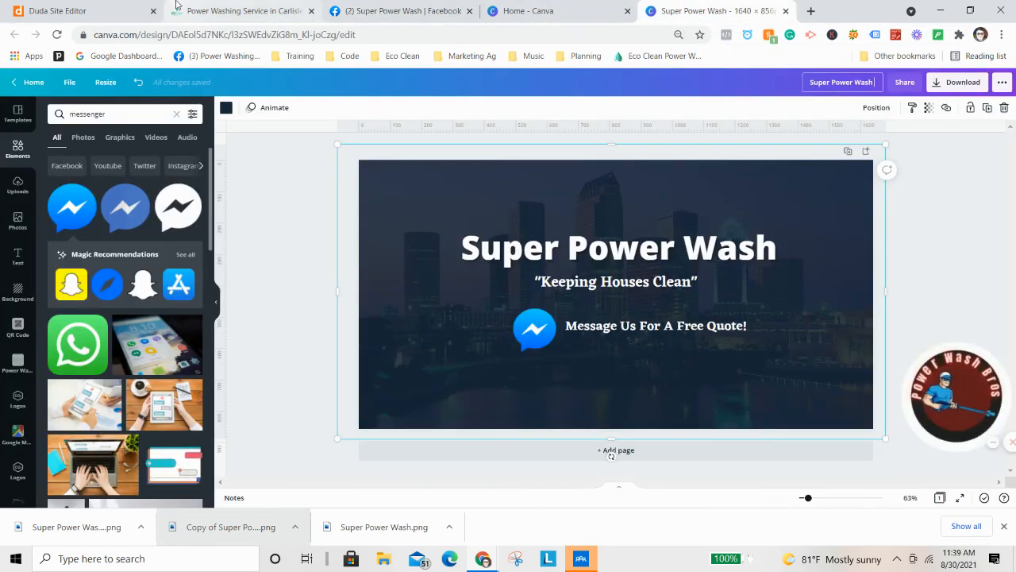
left_click(239, 11)
scroll(547, 206, "down", 5)
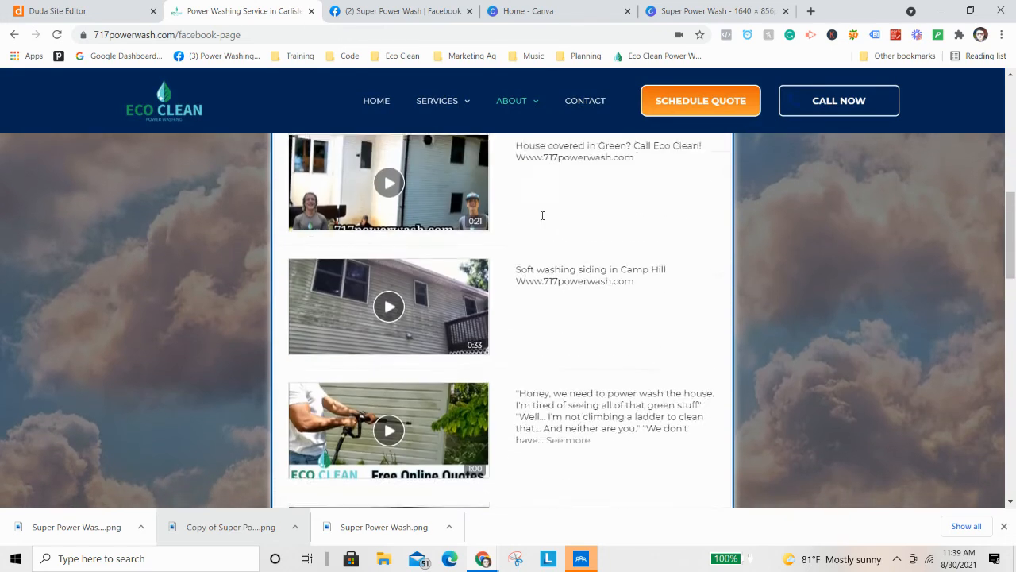
scroll(540, 199, "up", 3)
scroll(559, 251, "up", 5)
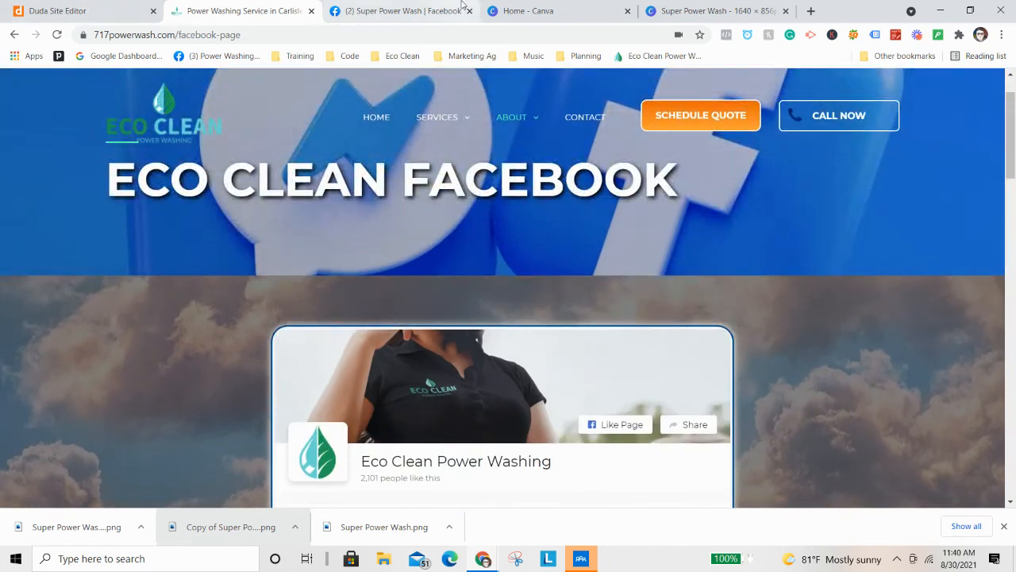
left_click(88, 11)
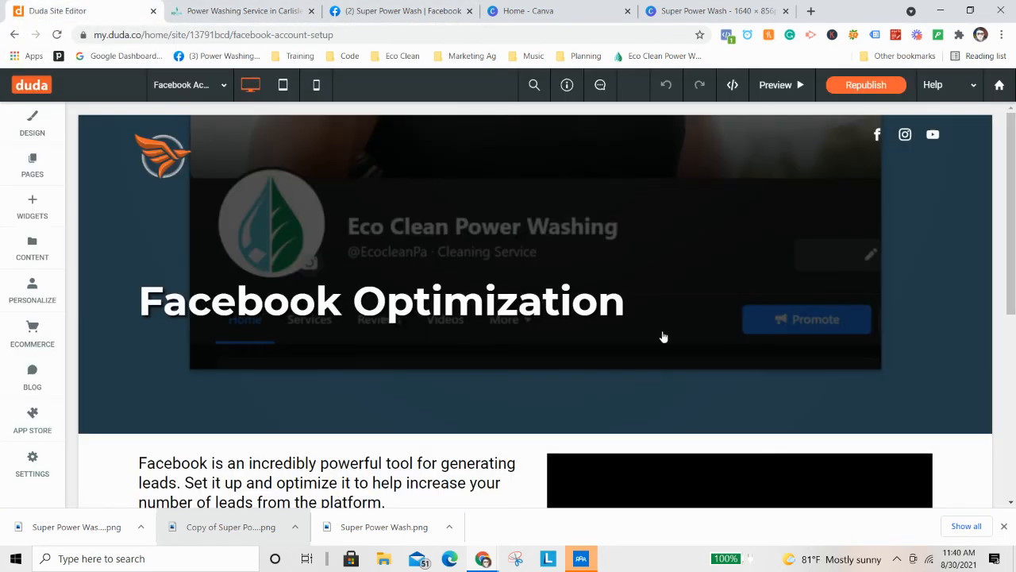